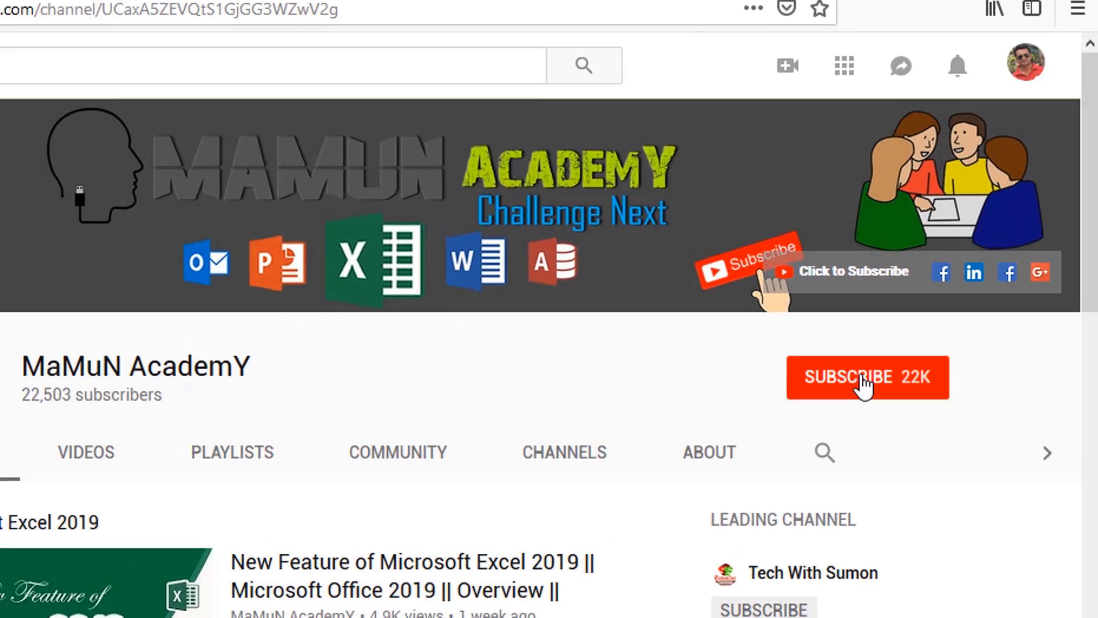
# Subscribe to the MaMuN AcademY YouTube channel and turn on all its notifications.
pyautogui.click(934, 317)
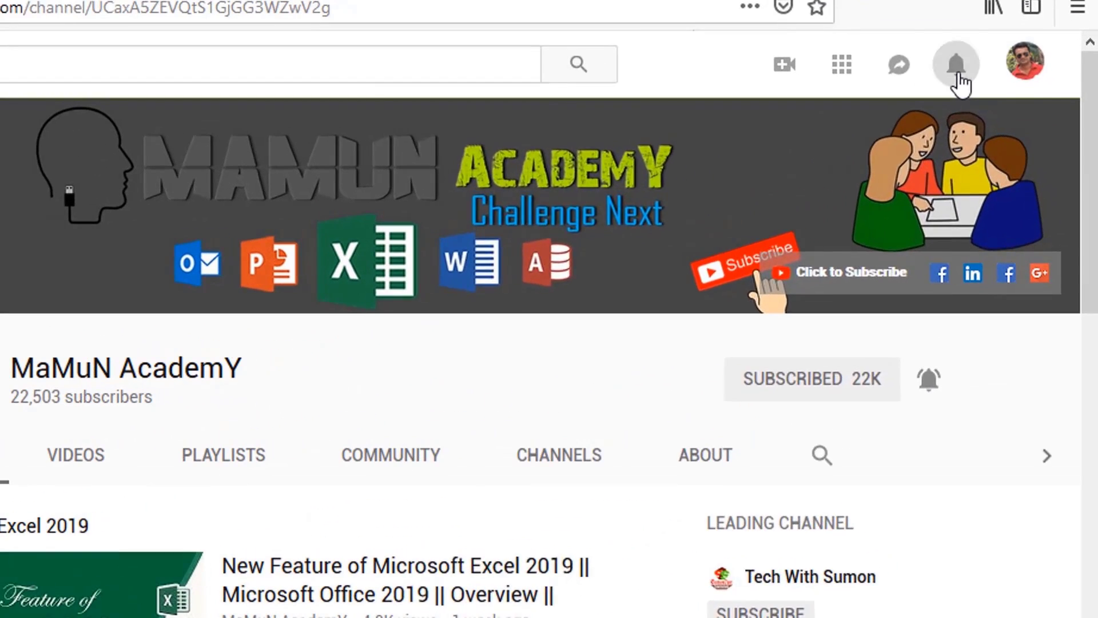
pyautogui.click(1002, 105)
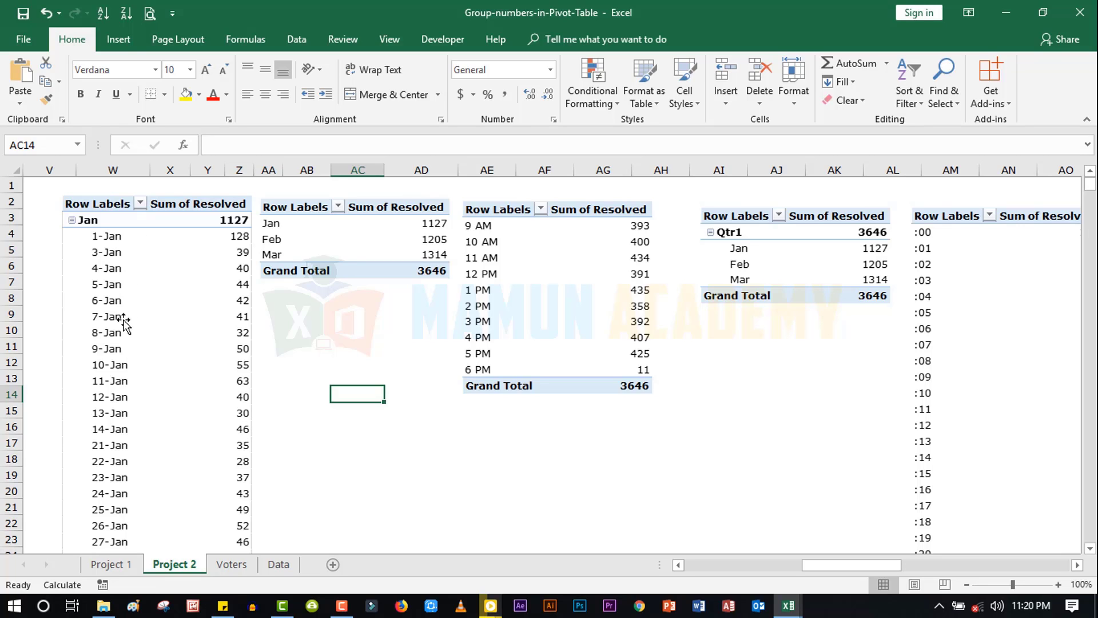
pyautogui.moveTo(798, 566); pyautogui.dragTo(668, 561)
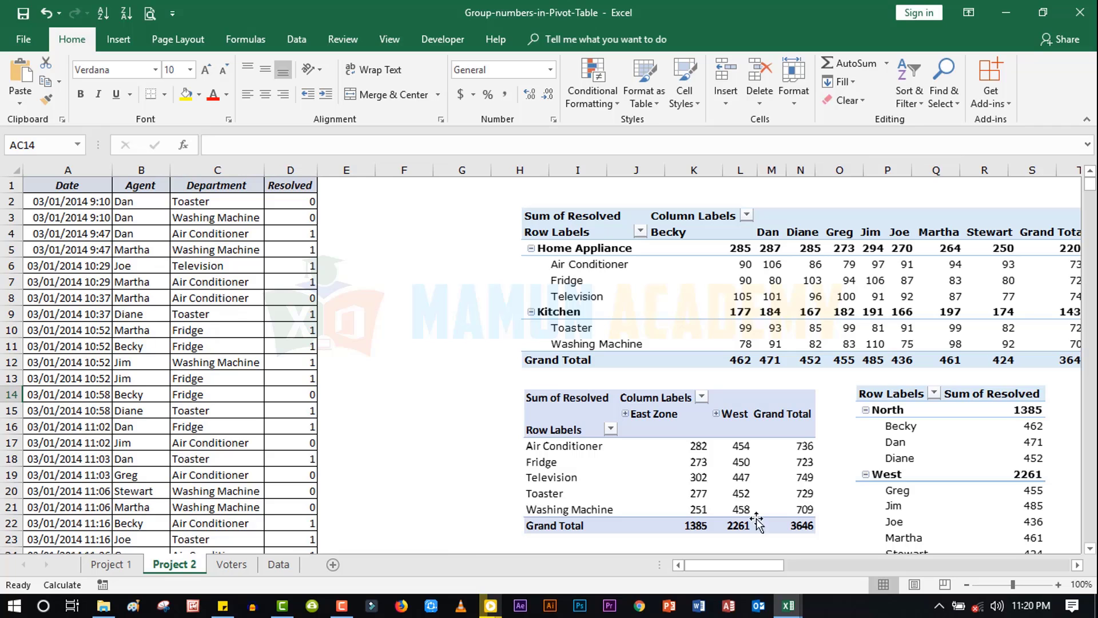
pyautogui.moveTo(756, 565); pyautogui.dragTo(861, 565)
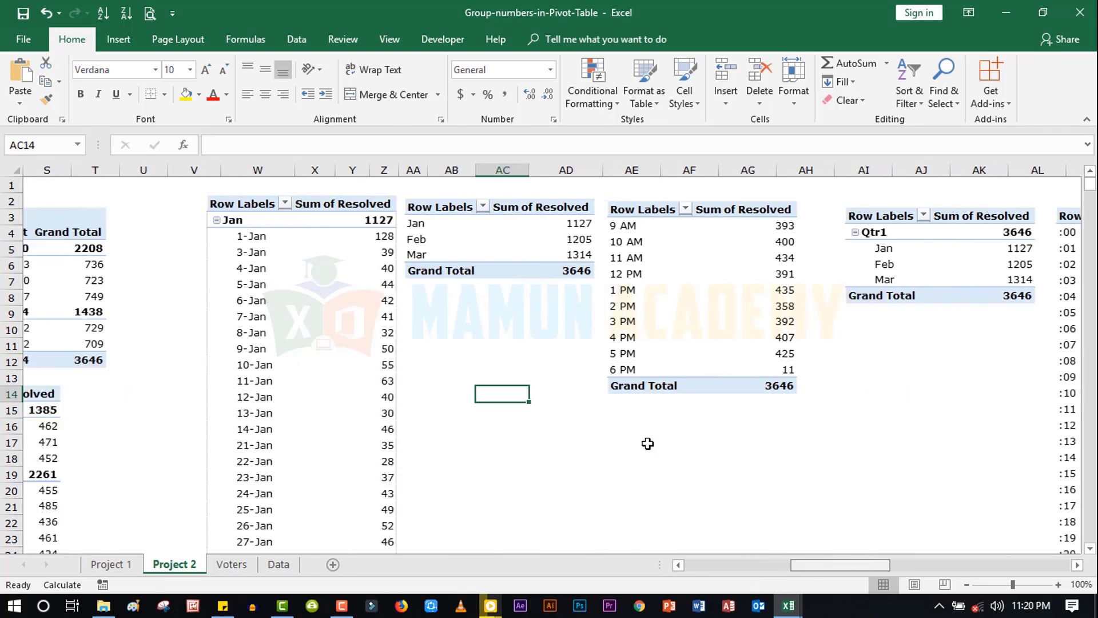
pyautogui.hscroll(1, 648, 444)
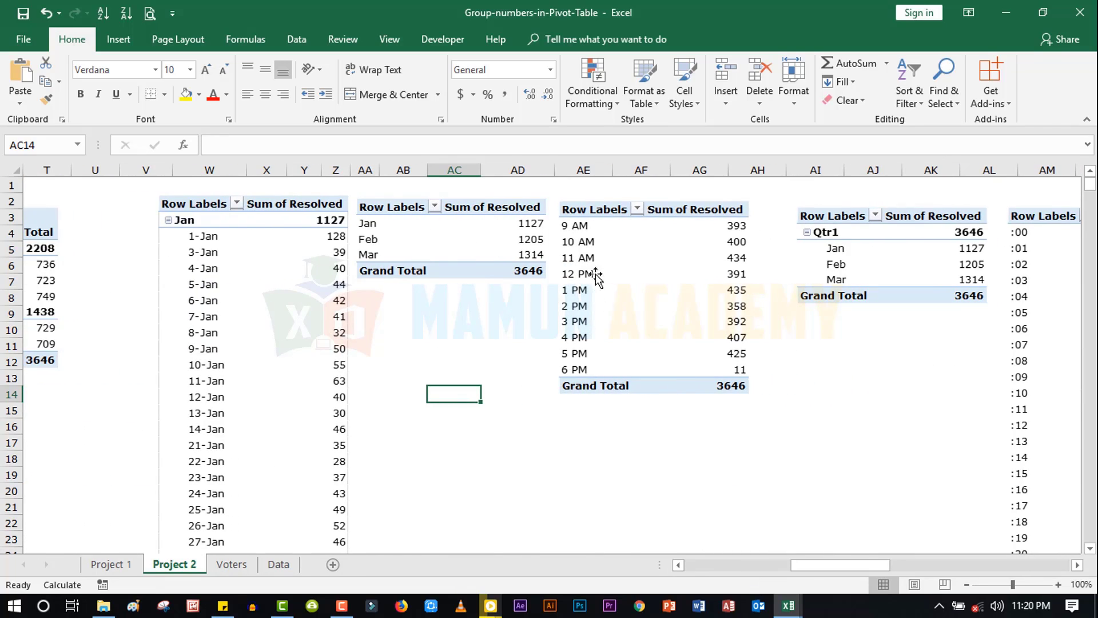
pyautogui.moveTo(835, 566); pyautogui.dragTo(922, 565)
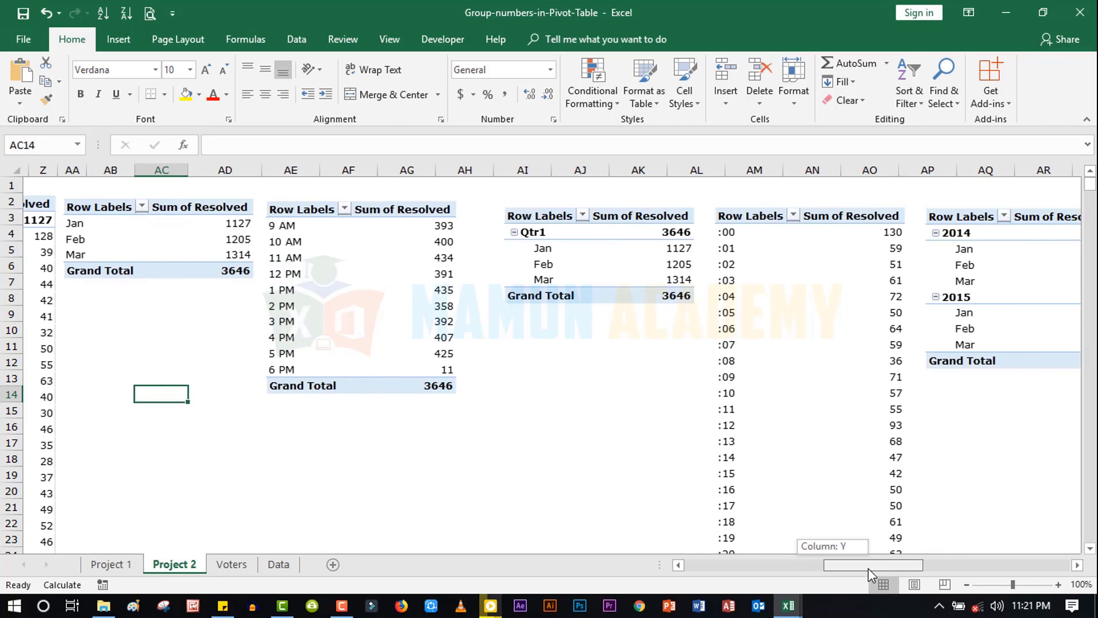
pyautogui.hscroll(-1, 864, 520)
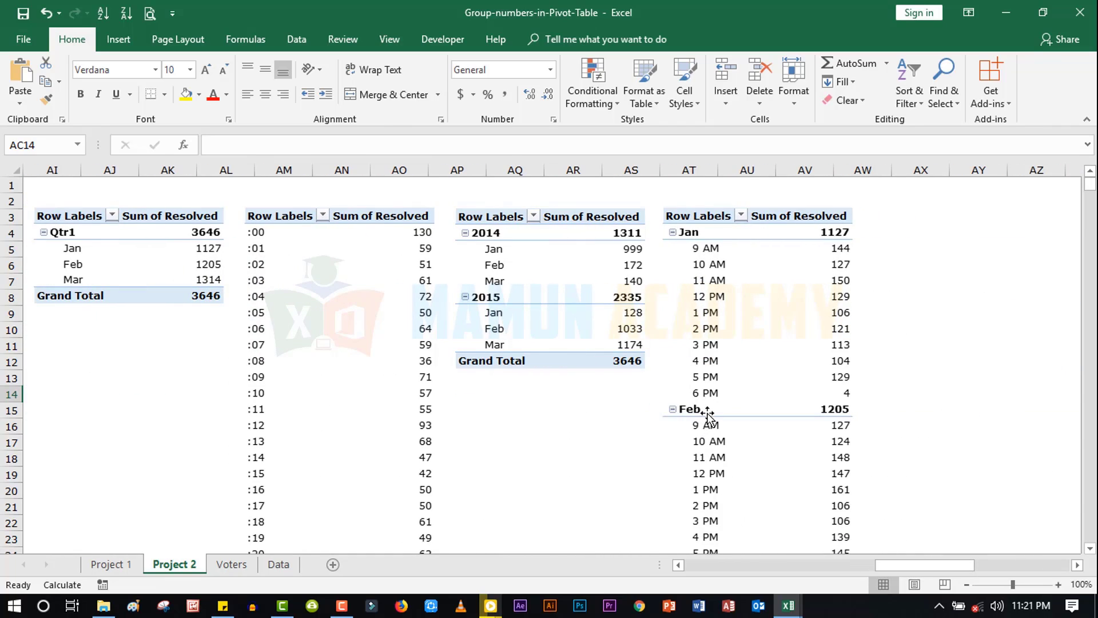
pyautogui.moveTo(911, 567)
pyautogui.mouseDown()
pyautogui.moveTo(699, 549)
pyautogui.moveTo(884, 582)
pyautogui.moveTo(1007, 588)
pyautogui.moveTo(888, 573)
pyautogui.mouseUp()
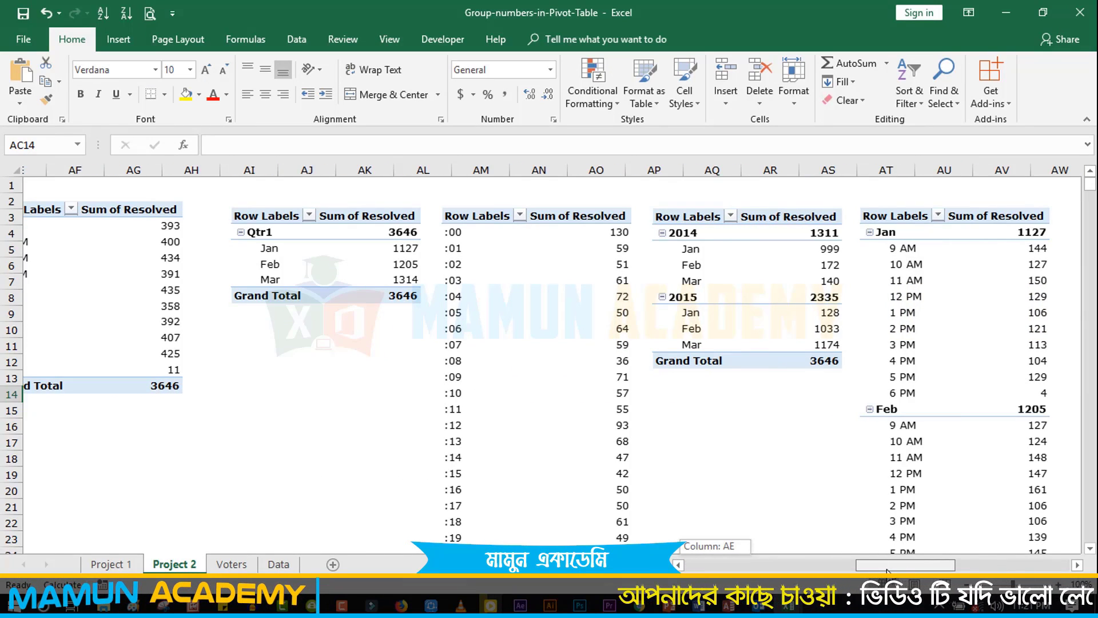
pyautogui.moveTo(887, 570); pyautogui.dragTo(885, 569)
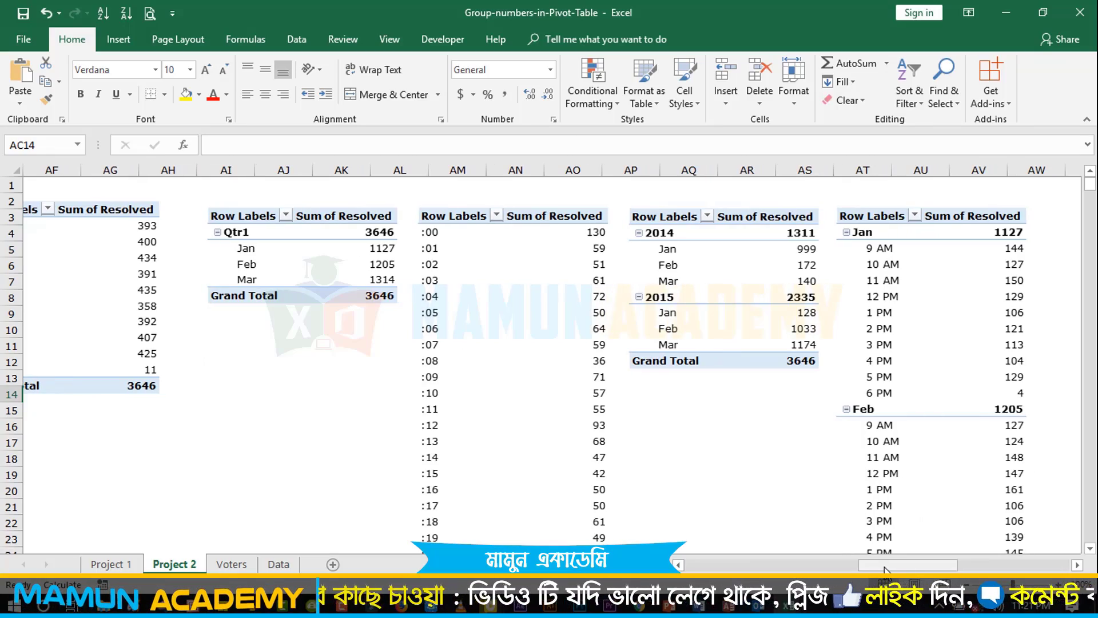
pyautogui.moveTo(885, 569); pyautogui.dragTo(706, 542)
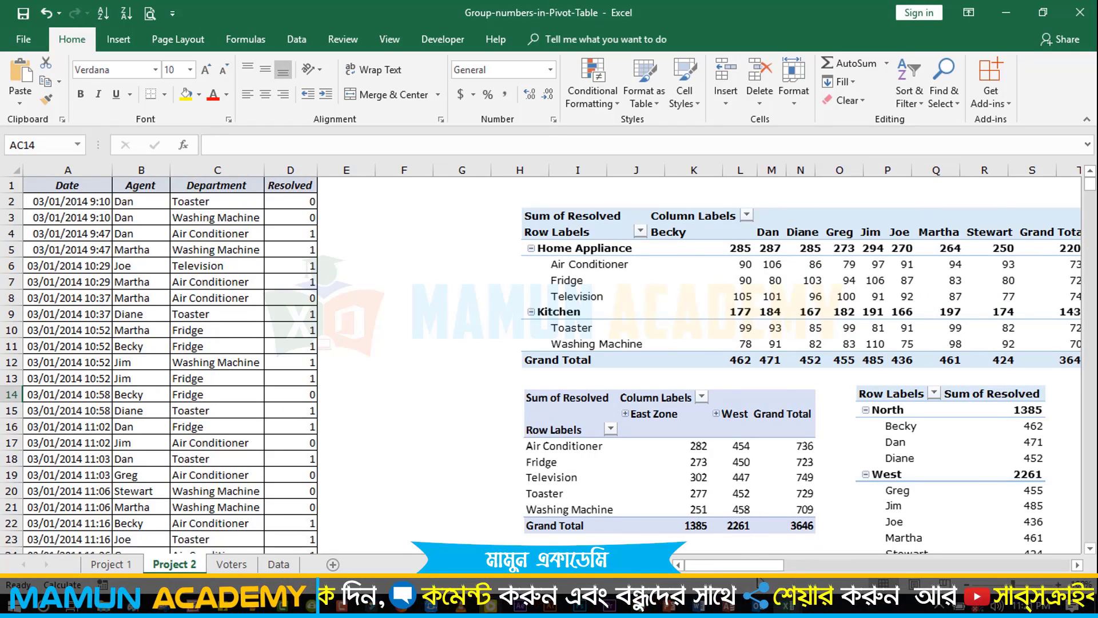
pyautogui.hscroll(2, 731, 437)
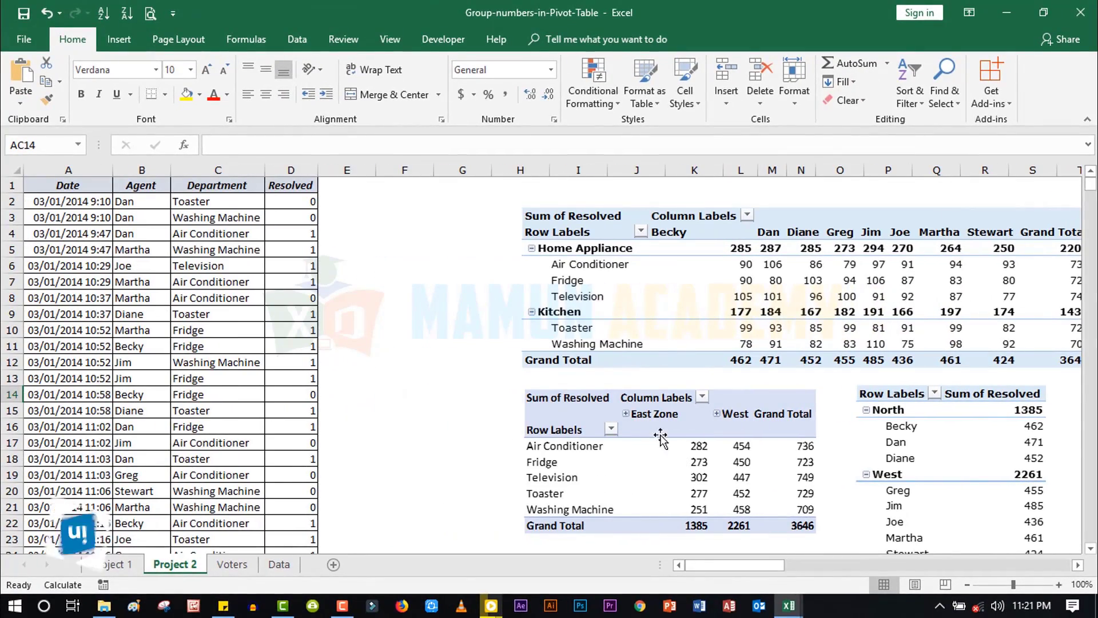
pyautogui.moveTo(728, 565); pyautogui.dragTo(731, 563)
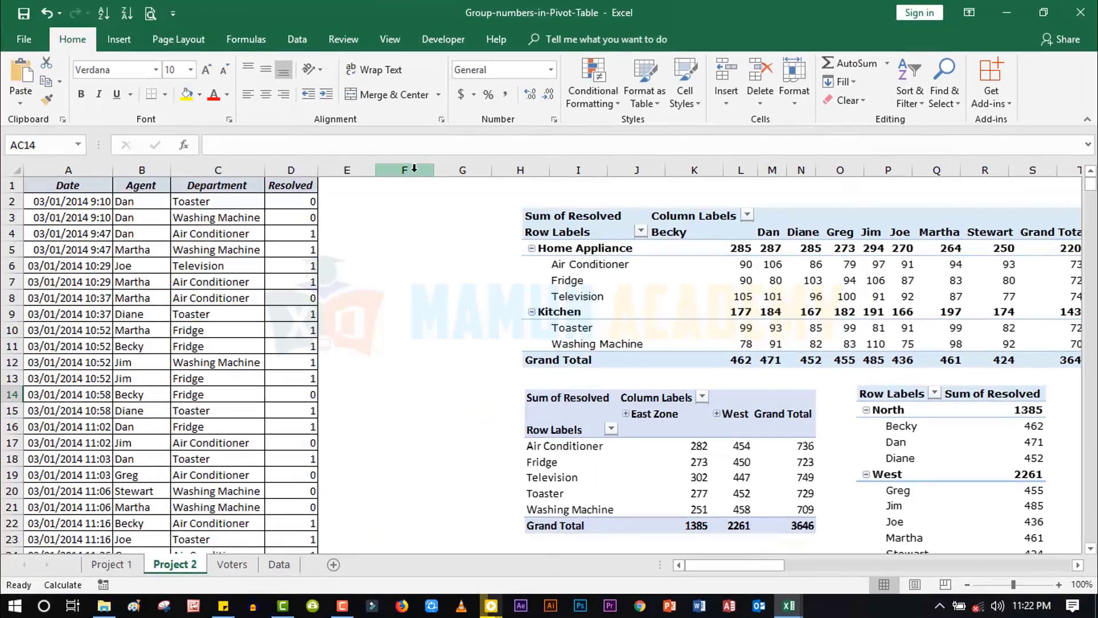
# Insert empty columns at column F beside the source data.
pyautogui.click(414, 168)
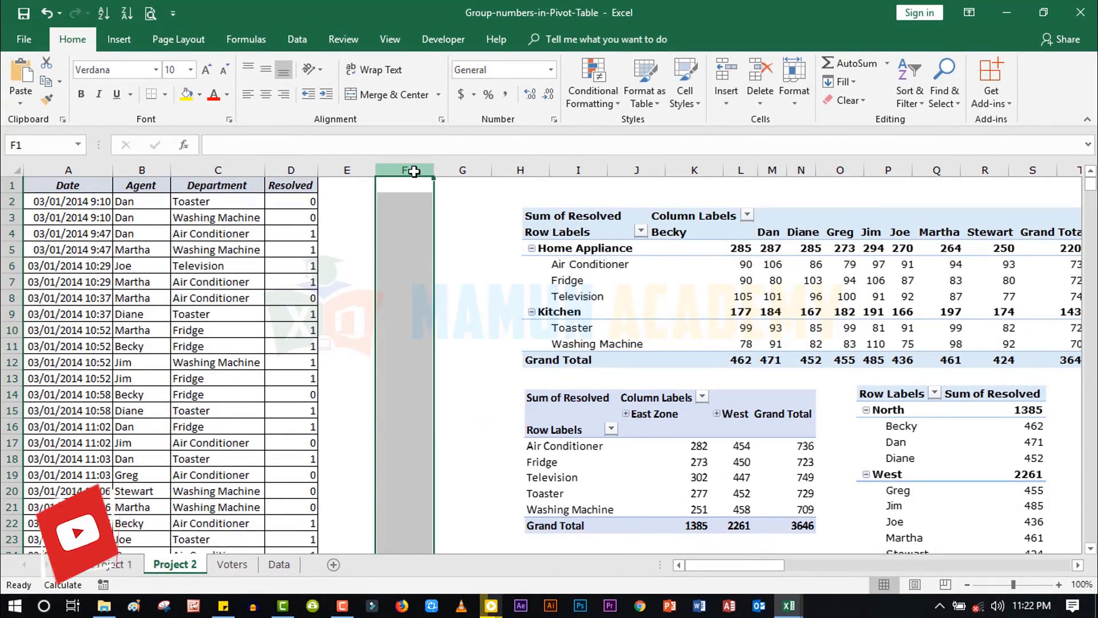
pyautogui.hotkey('ctrl', 'shift', '+')
pyautogui.hotkey('ctrl', 'shift', '+')
pyautogui.hotkey('ctrl', 'shift', '+')
pyautogui.hotkey('ctrl', 'shift', '+')
pyautogui.hotkey('ctrl', 'shift', '+')
pyautogui.hotkey('ctrl', 'shift', '+')
pyautogui.hotkey('ctrl', 'shift', '+')
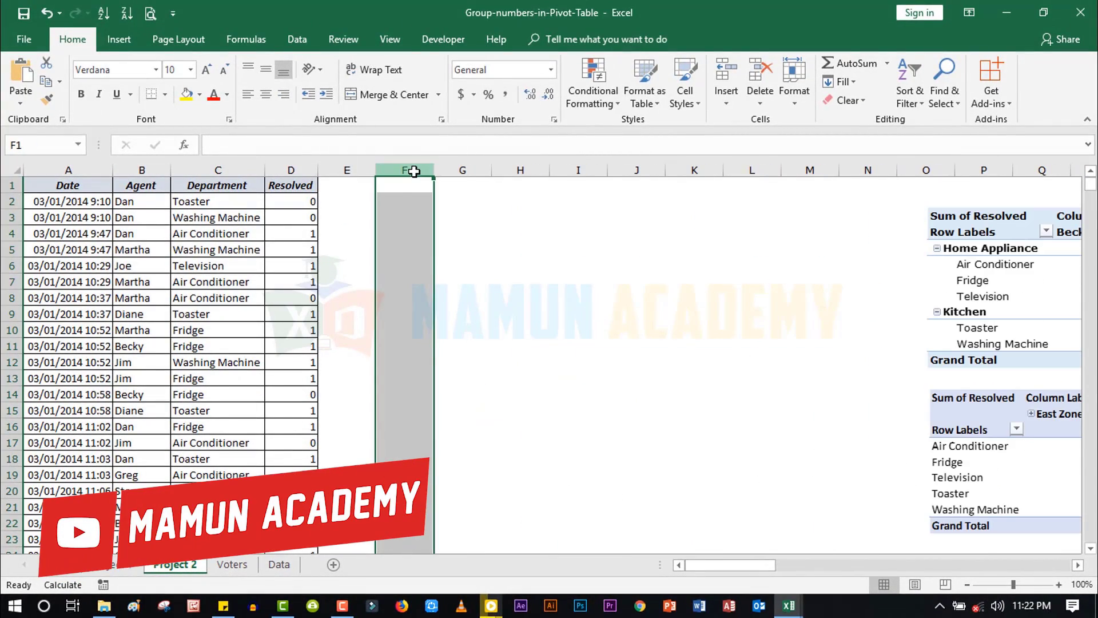
pyautogui.click(404, 202)
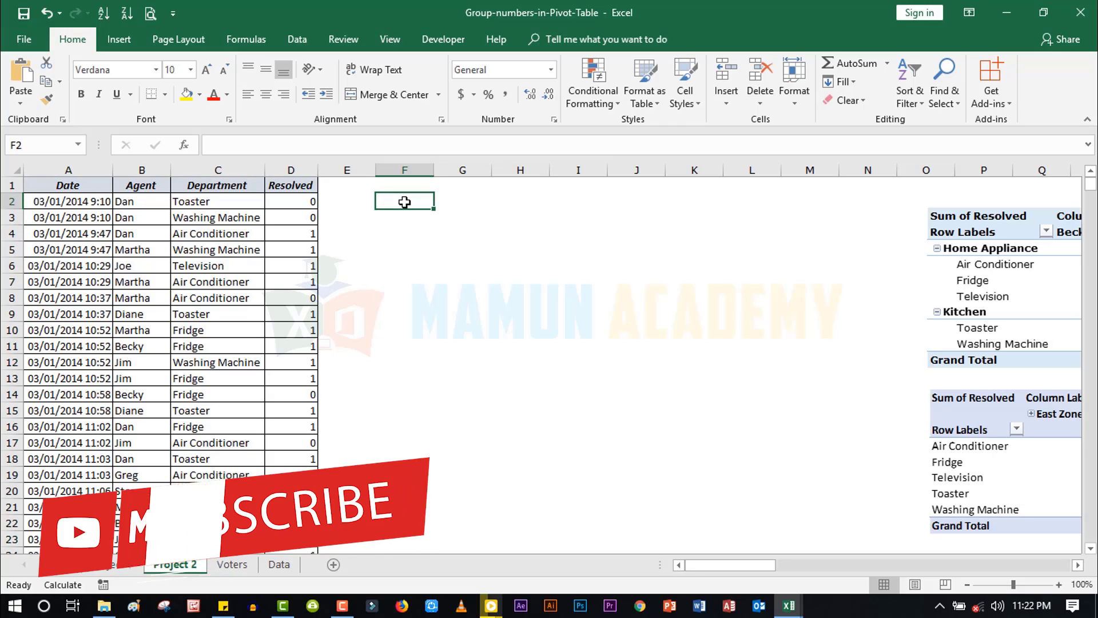
# Create a PivotTable from A1:D5001 on the existing worksheet at cell F3.
pyautogui.click(45, 189)
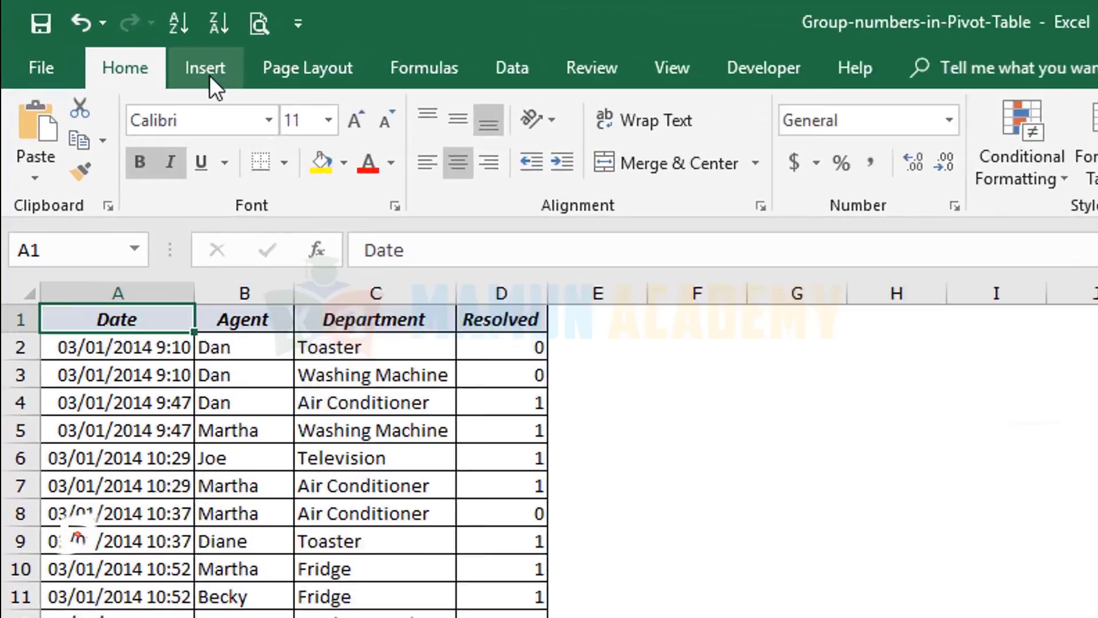
pyautogui.click(121, 41)
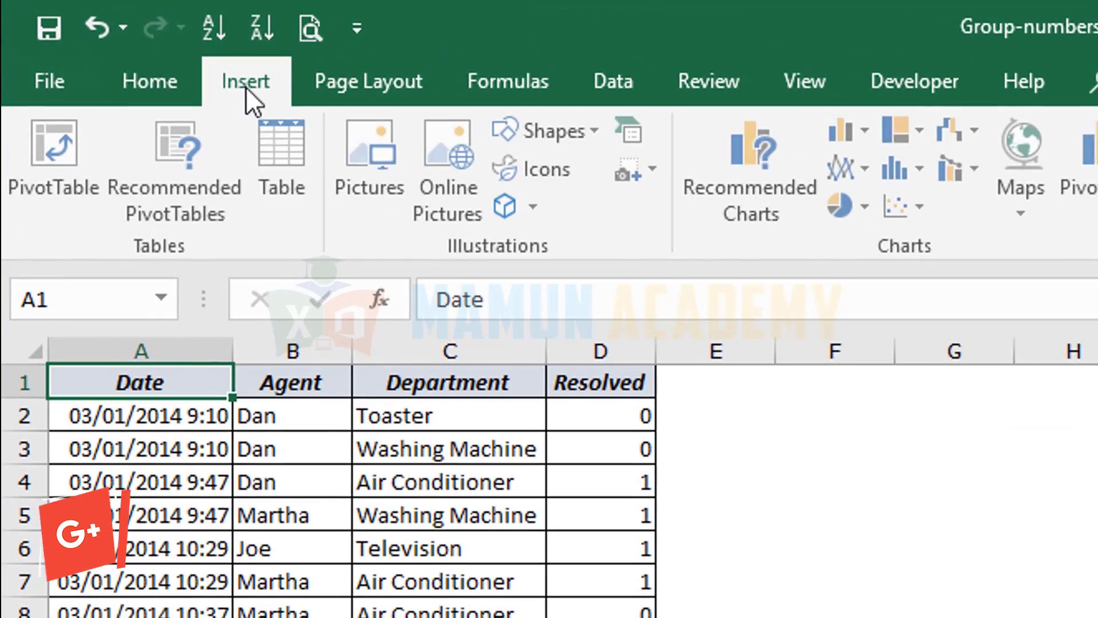
pyautogui.click(31, 138)
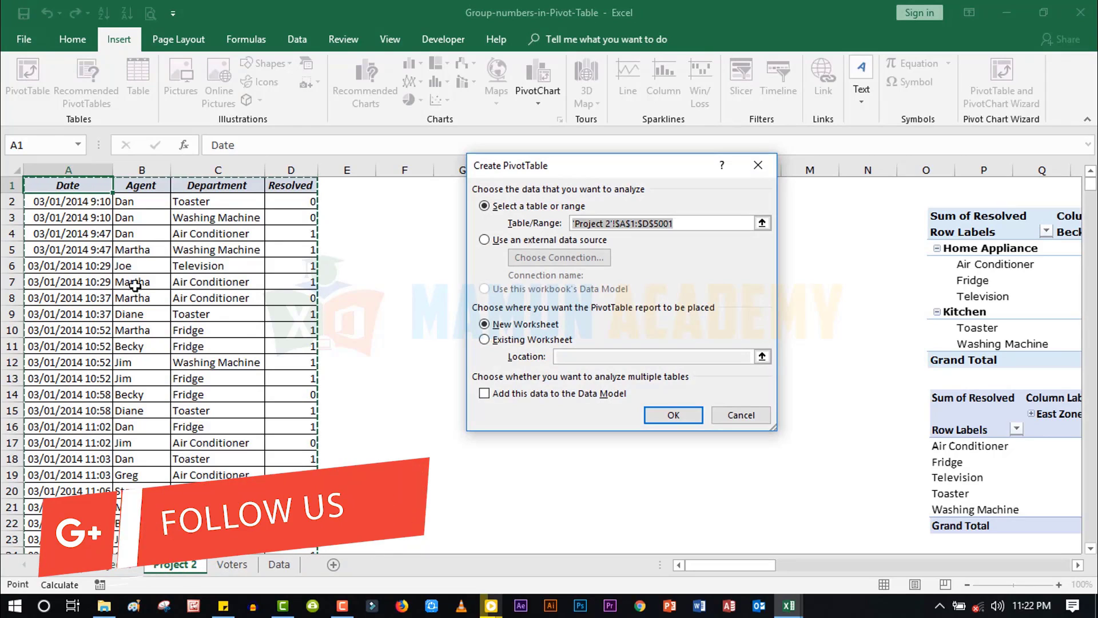
pyautogui.click(131, 280)
pyautogui.click(405, 474)
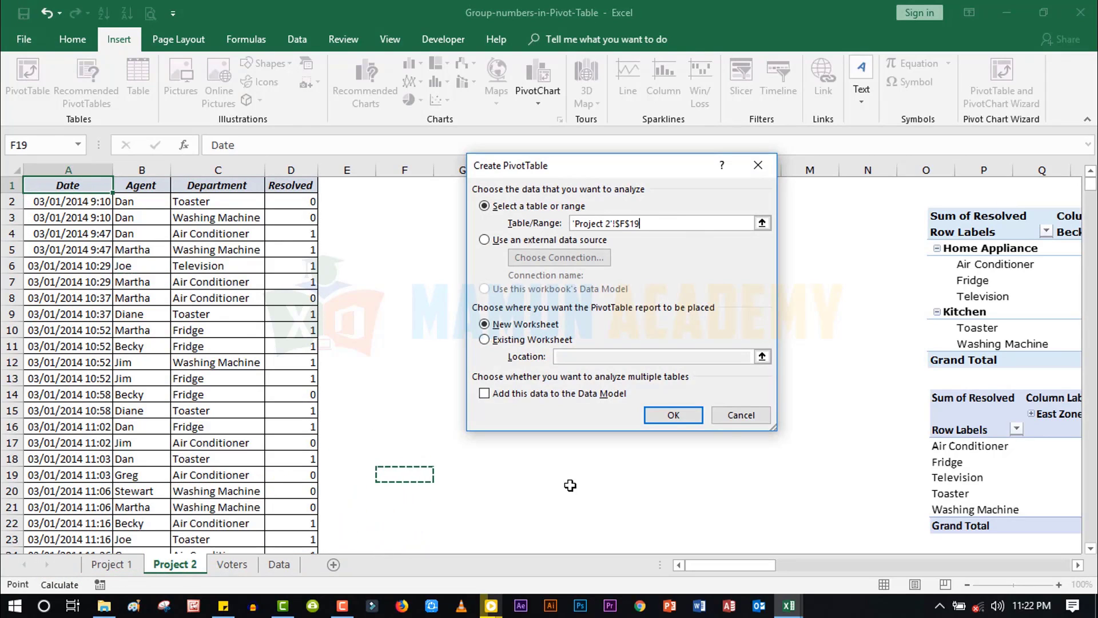
pyautogui.click(741, 416)
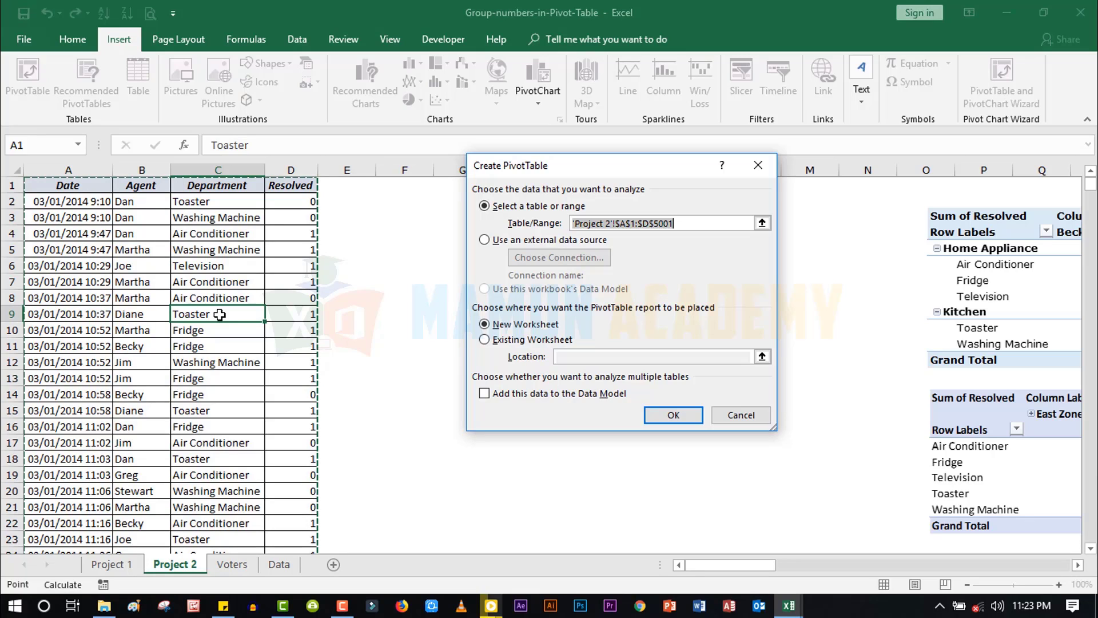
pyautogui.click(532, 341)
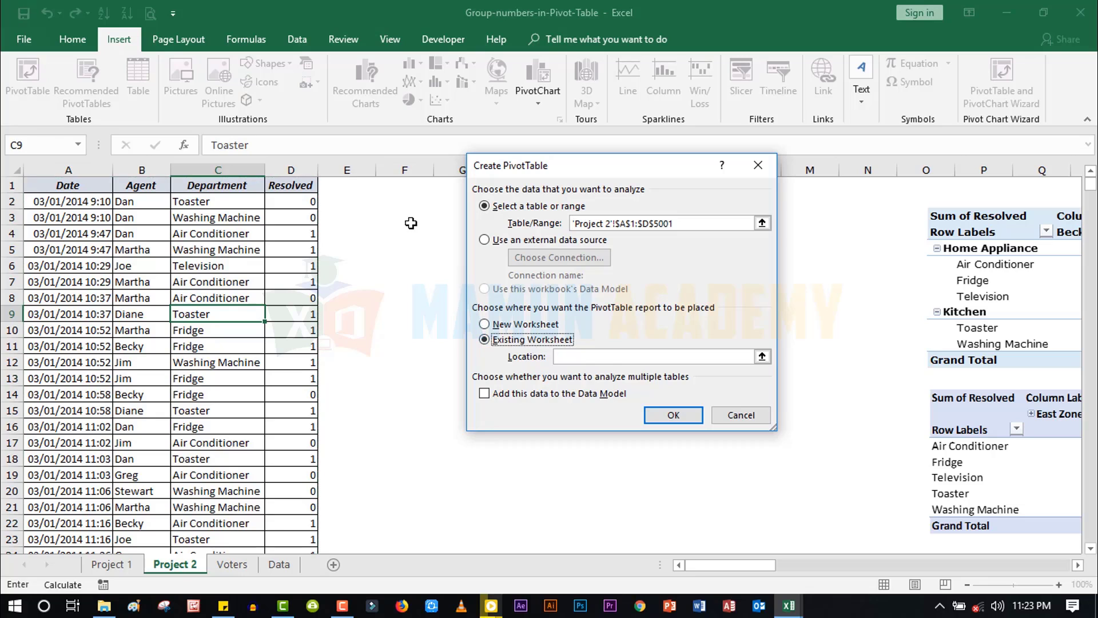
pyautogui.click(411, 223)
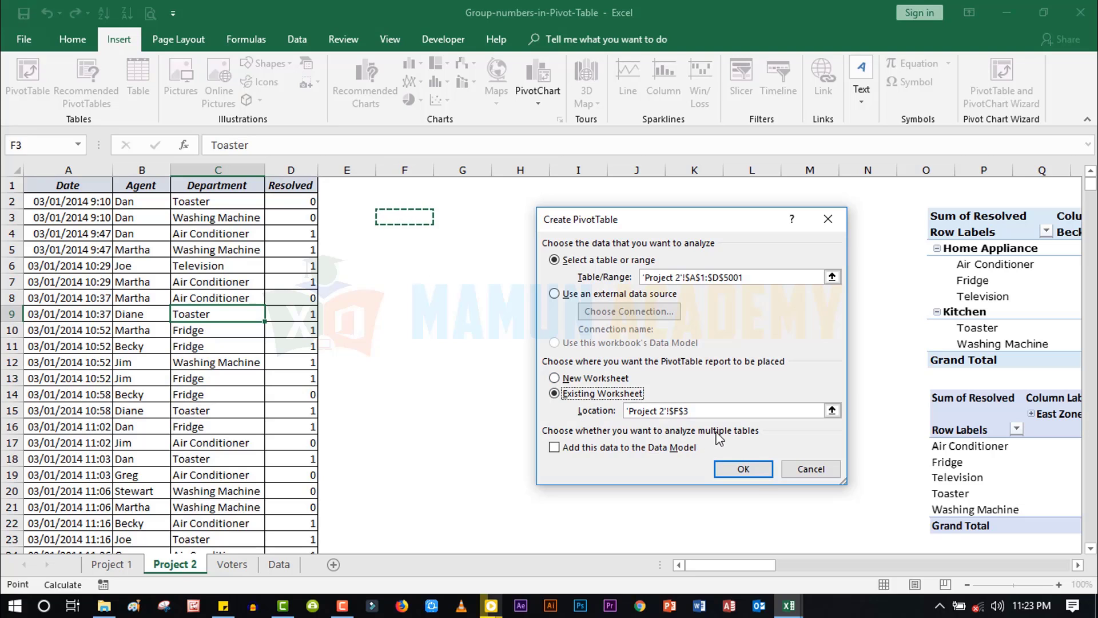
pyautogui.click(751, 472)
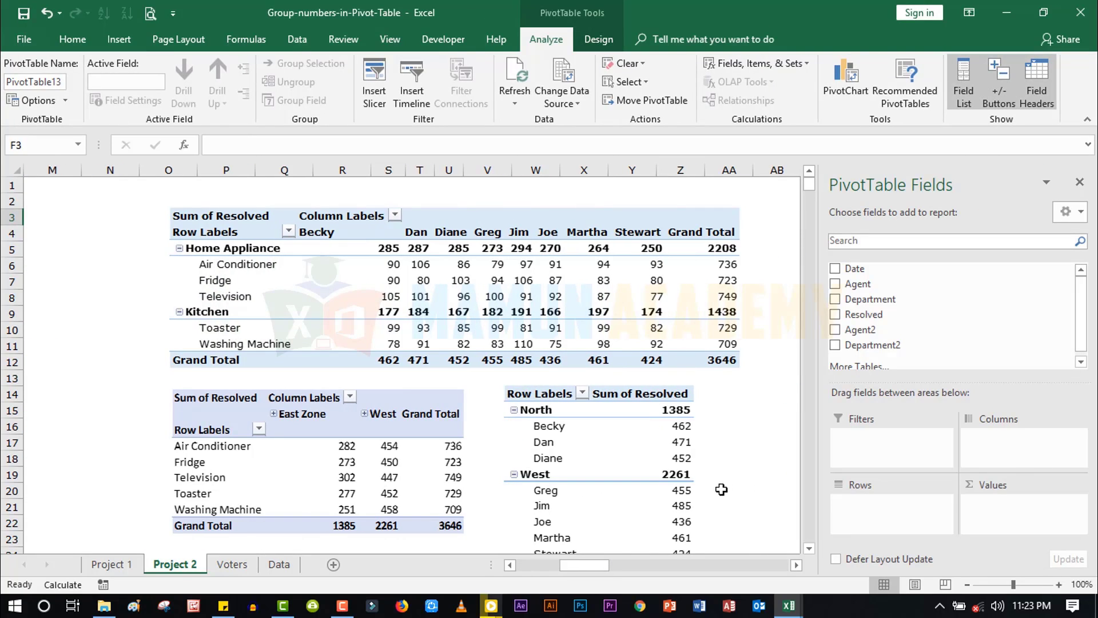
pyautogui.moveTo(585, 565); pyautogui.dragTo(548, 565)
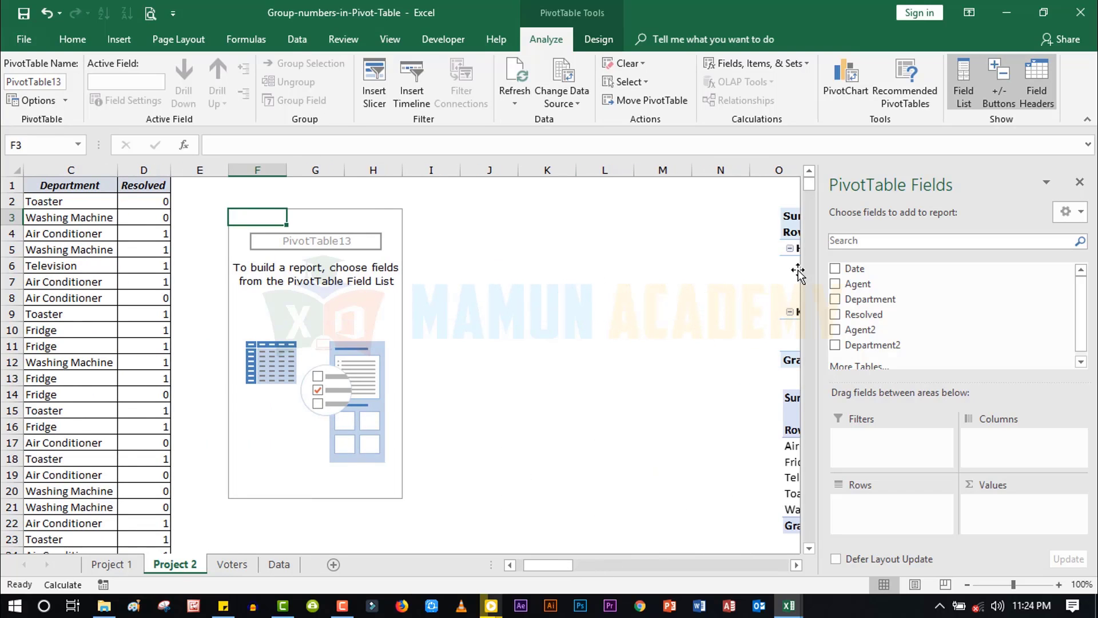
pyautogui.moveTo(798, 272); pyautogui.dragTo(573, 274)
pyautogui.click(294, 321)
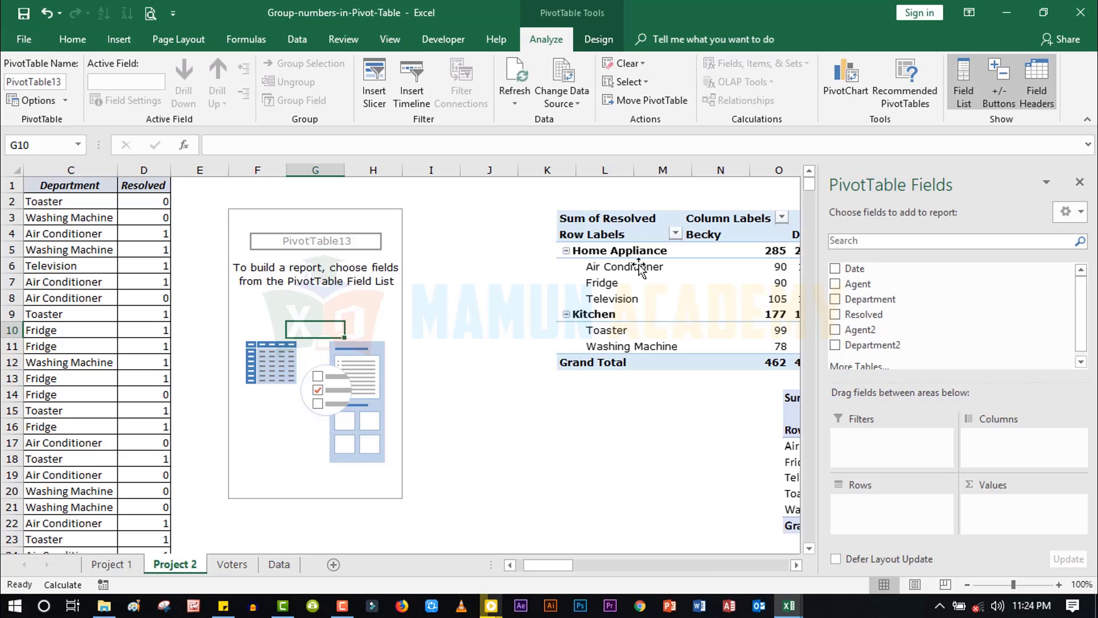
pyautogui.moveTo(872, 299); pyautogui.dragTo(895, 506)
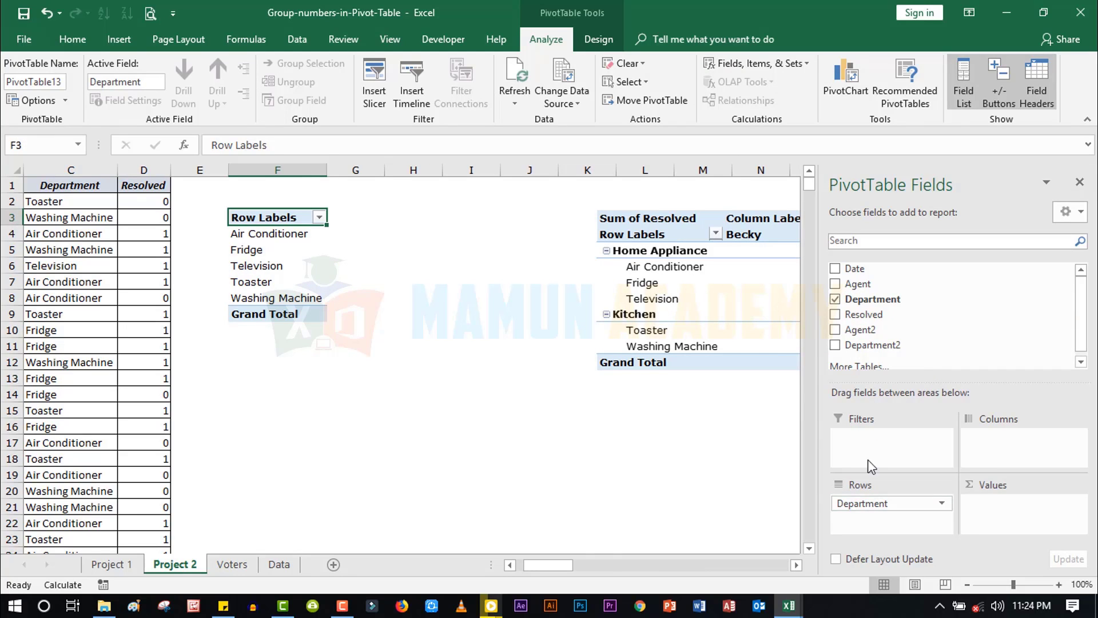
pyautogui.moveTo(564, 565); pyautogui.dragTo(573, 566)
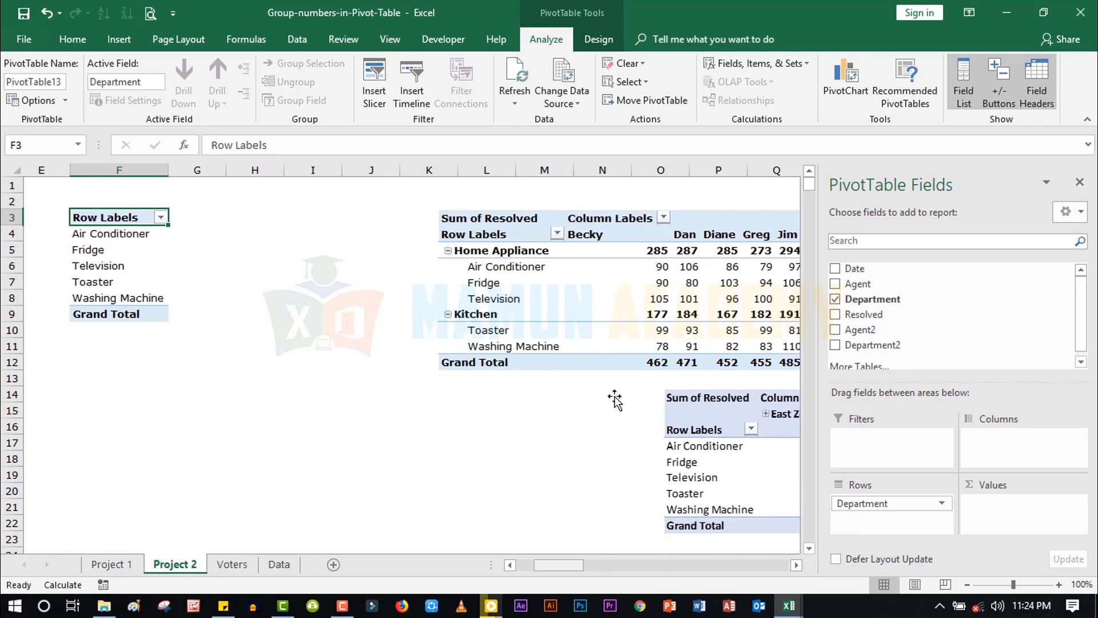
pyautogui.moveTo(865, 330)
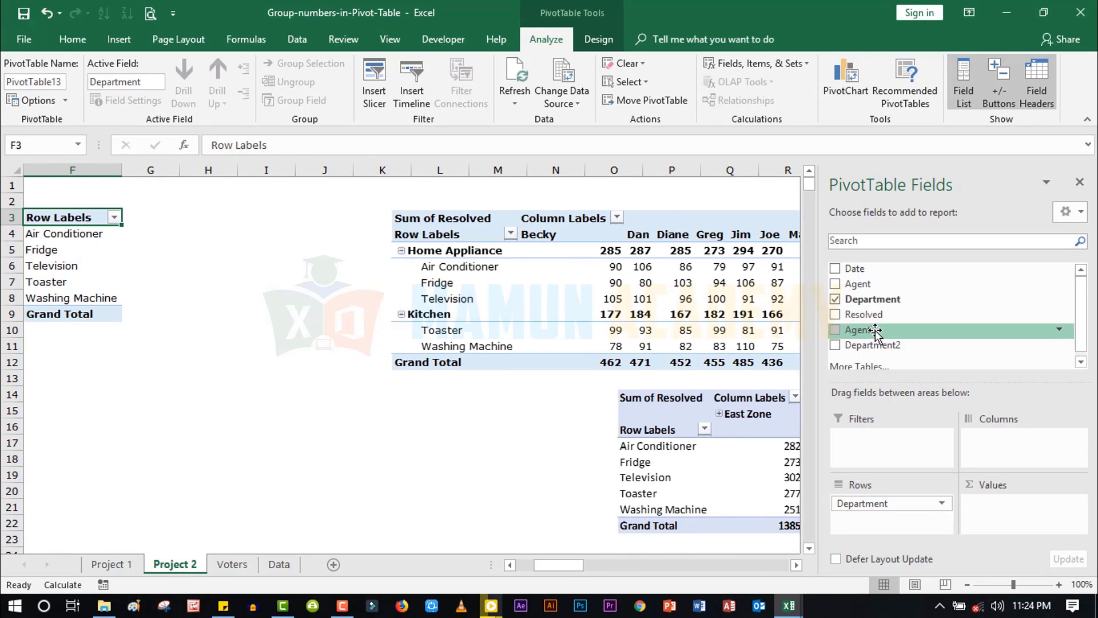
pyautogui.moveTo(875, 331); pyautogui.dragTo(1035, 521)
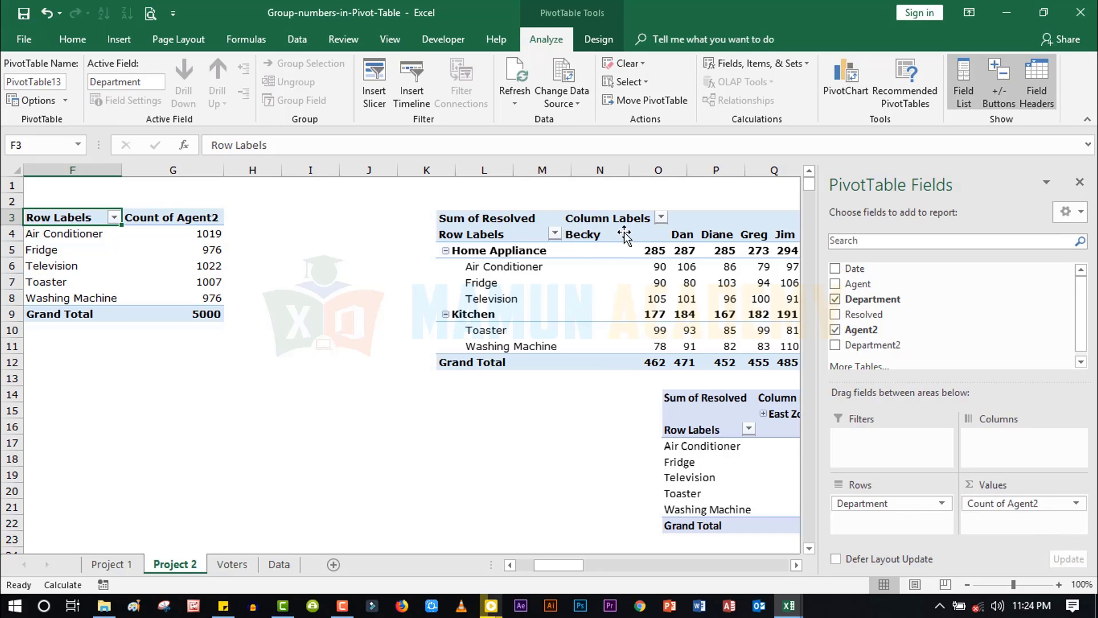
pyautogui.moveTo(571, 572)
pyautogui.mouseDown()
pyautogui.moveTo(547, 566)
pyautogui.moveTo(555, 561)
pyautogui.mouseUp()
pyautogui.moveTo(848, 286); pyautogui.dragTo(995, 445)
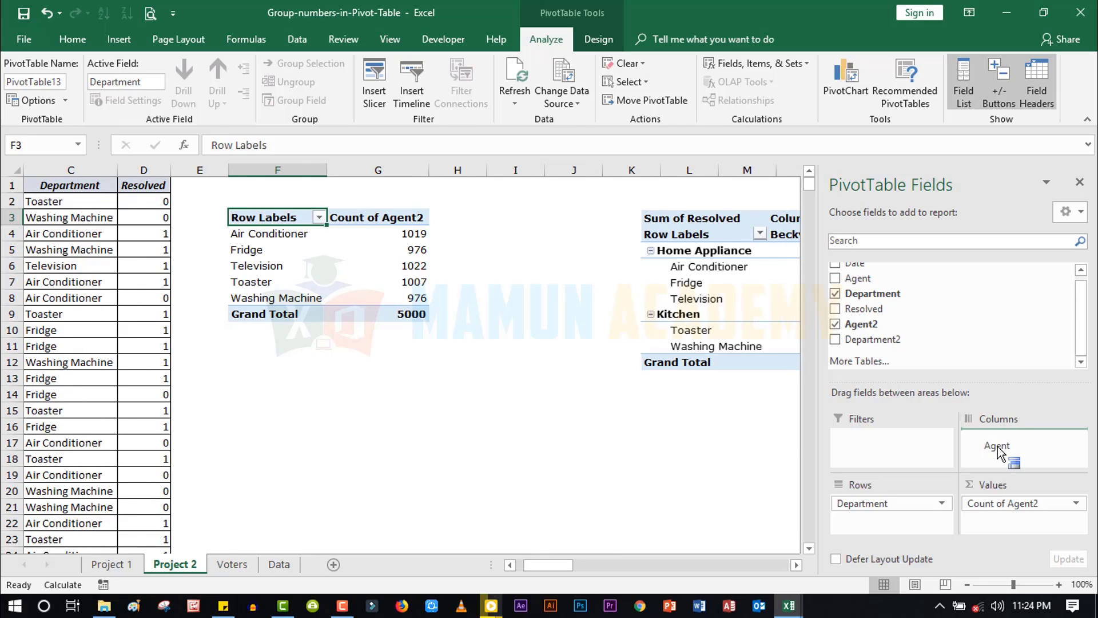
pyautogui.moveTo(571, 566); pyautogui.dragTo(571, 410)
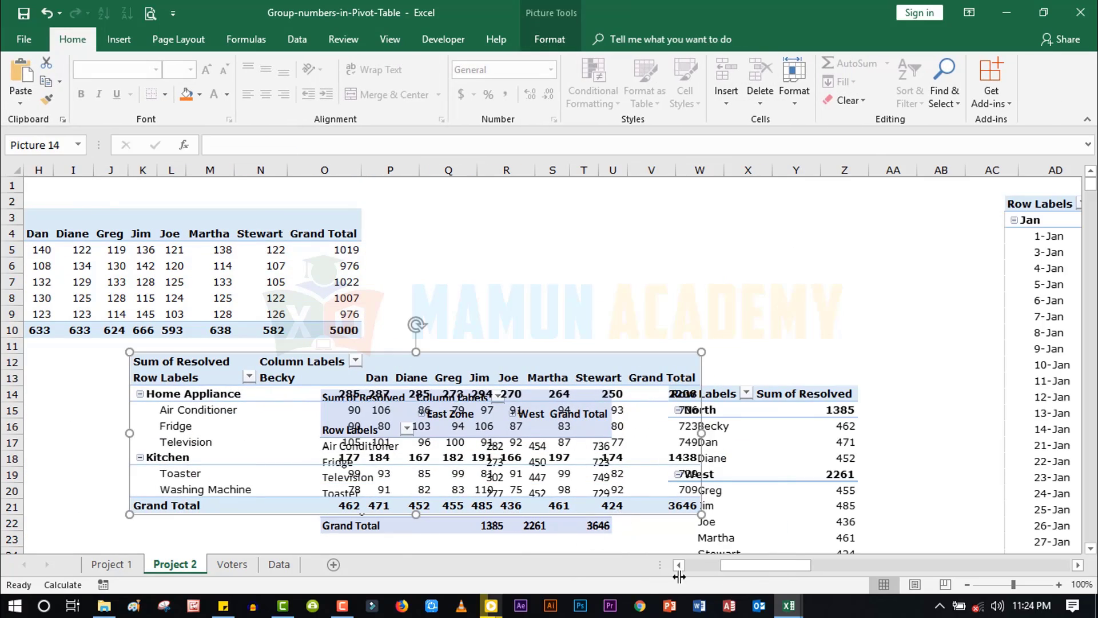
pyautogui.moveTo(747, 564); pyautogui.dragTo(722, 567)
pyautogui.moveTo(694, 429); pyautogui.dragTo(418, 437)
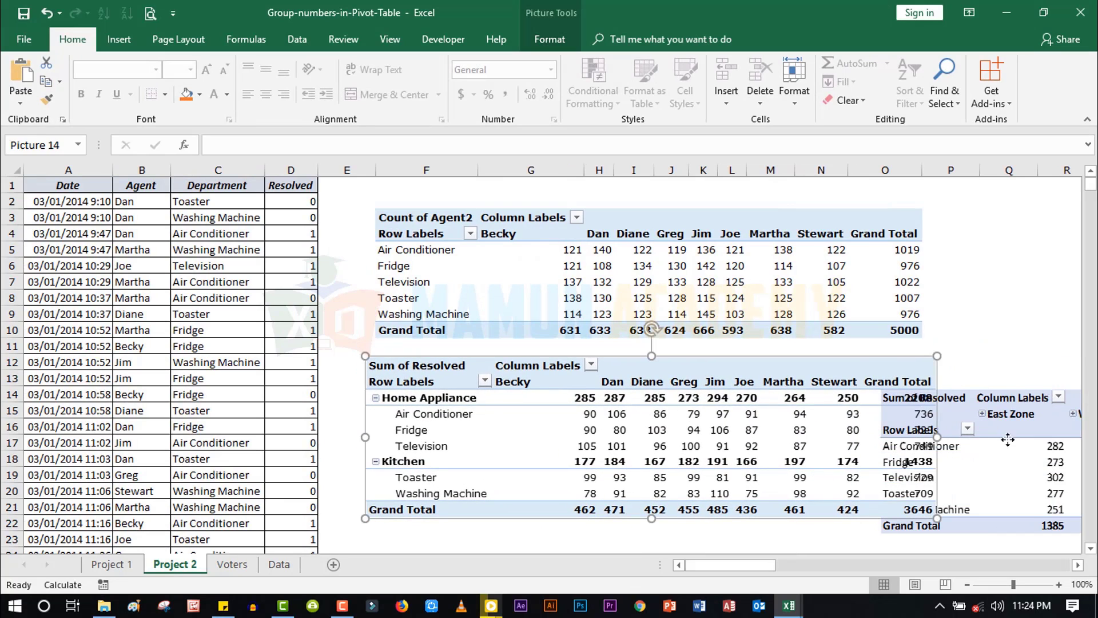
pyautogui.moveTo(999, 435)
pyautogui.mouseDown()
pyautogui.moveTo(971, 245)
pyautogui.moveTo(968, 257)
pyautogui.mouseUp()
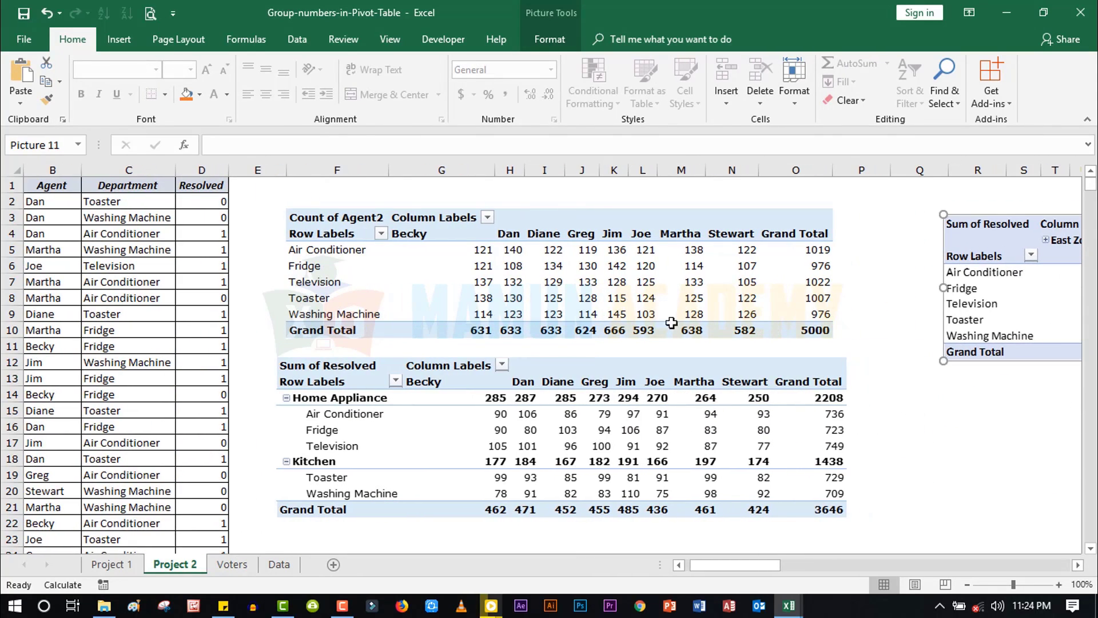
# Group the Air Conditioner, Fridge and Television row labels into Group1.
pyautogui.click(324, 253)
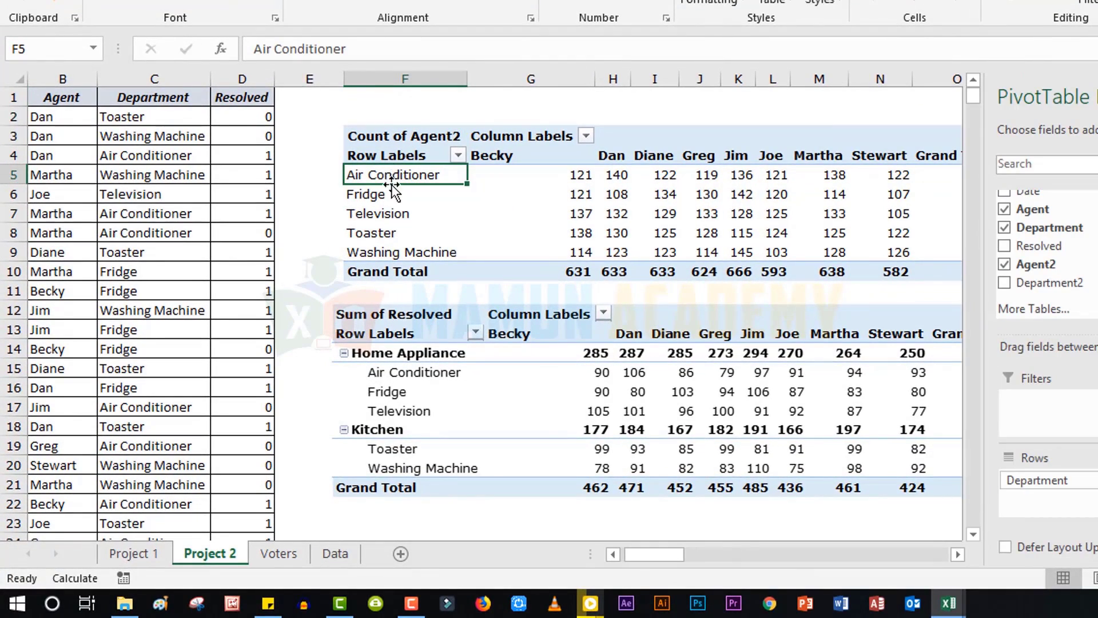
pyautogui.moveTo(391, 177)
pyautogui.mouseDown()
pyautogui.moveTo(387, 256)
pyautogui.moveTo(387, 185)
pyautogui.moveTo(385, 219)
pyautogui.mouseUp()
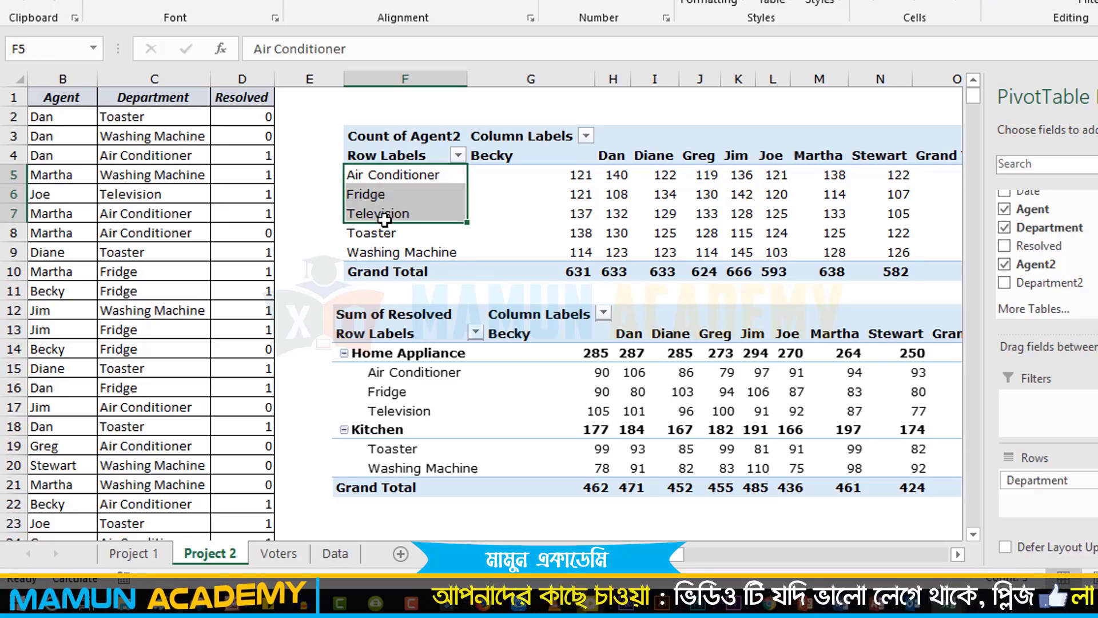
pyautogui.rightClick(389, 174)
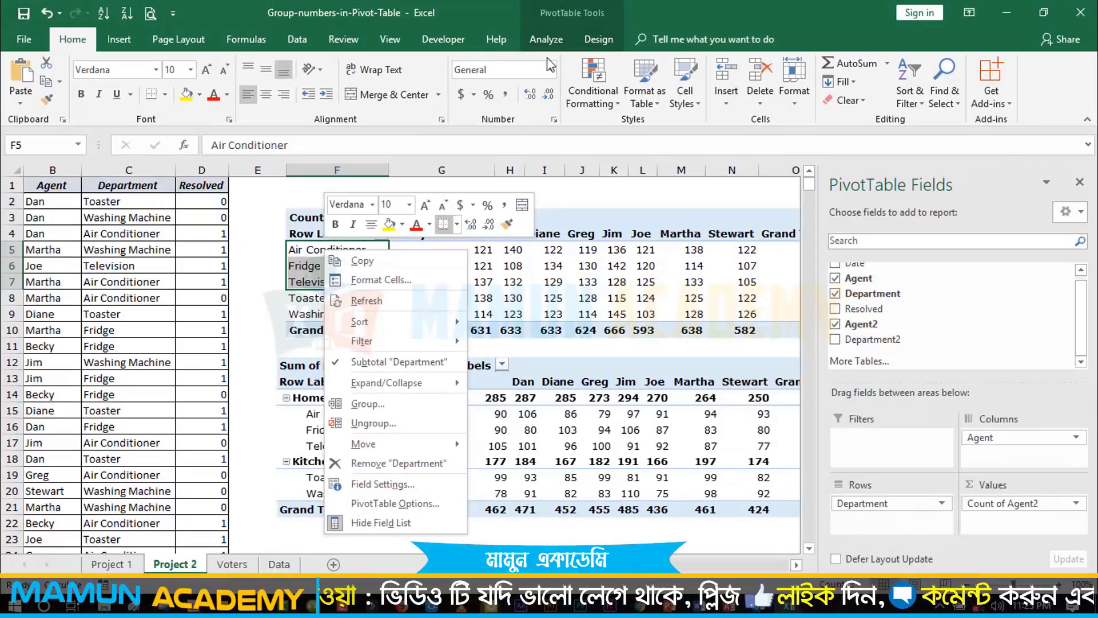
pyautogui.press('Escape')
pyautogui.click(546, 39)
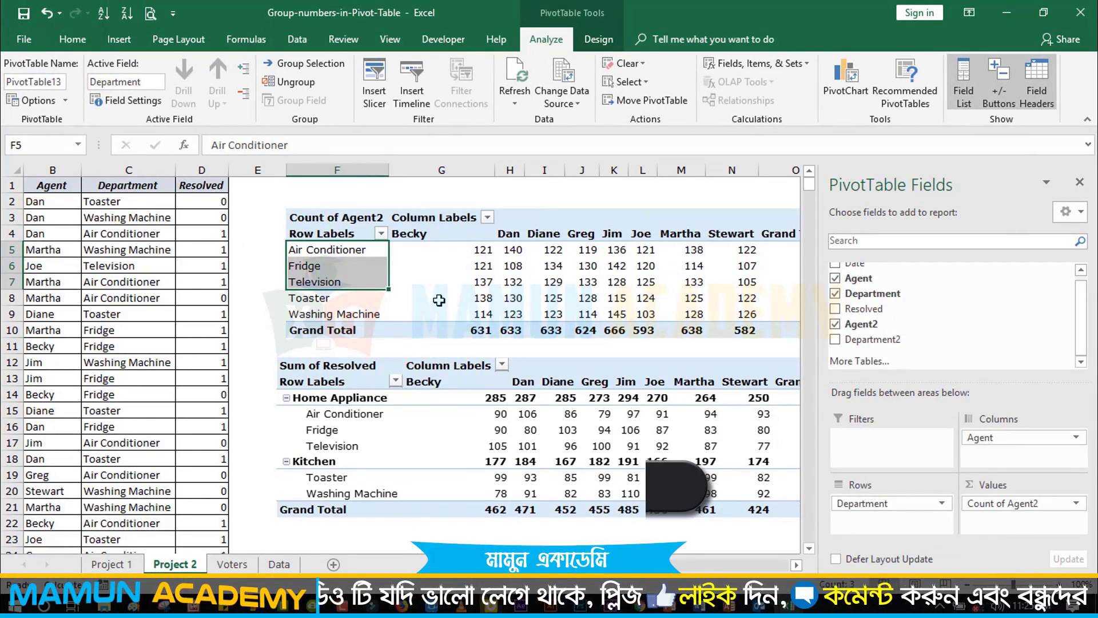
pyautogui.hotkey('shift', 'F10')
pyautogui.press('g')
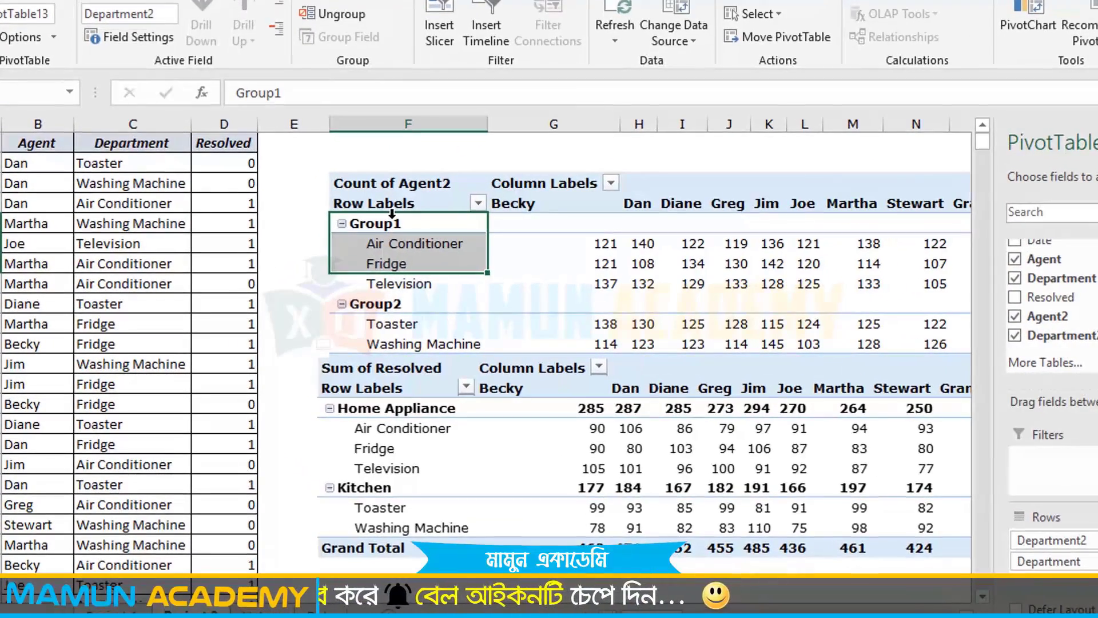
# Rename Group1 to 'Home Appliance'.
pyautogui.click(393, 223)
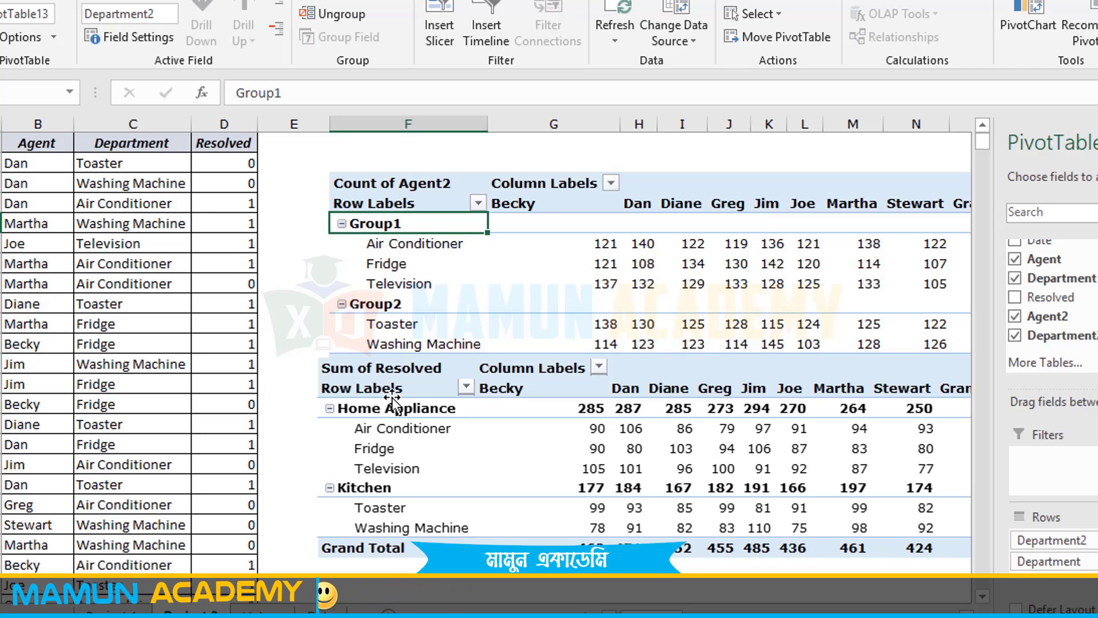
pyautogui.doubleClick(259, 93)
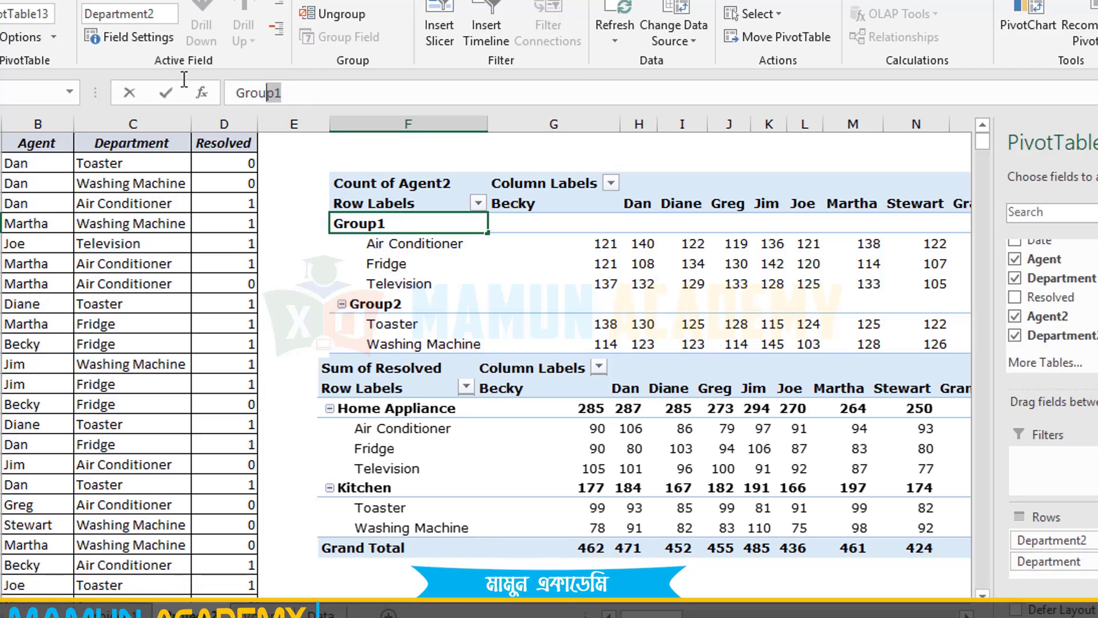
pyautogui.write('Home Allia')
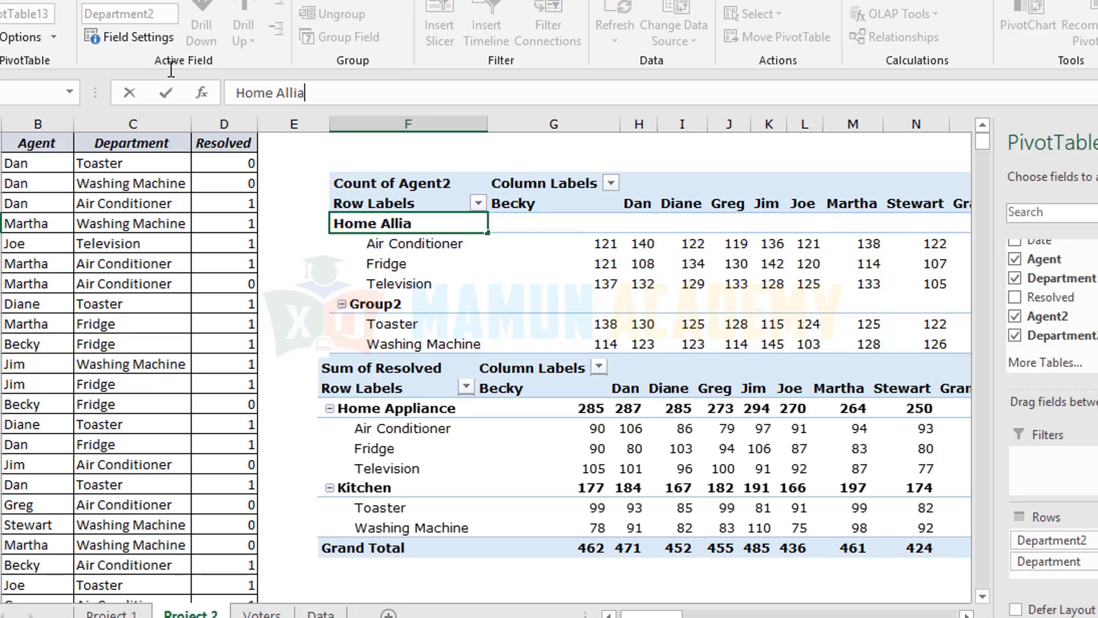
pyautogui.write('nce')
pyautogui.press('BackSpace')
pyautogui.press('BackSpace')
pyautogui.press('BackSpace')
pyautogui.write('ppli')
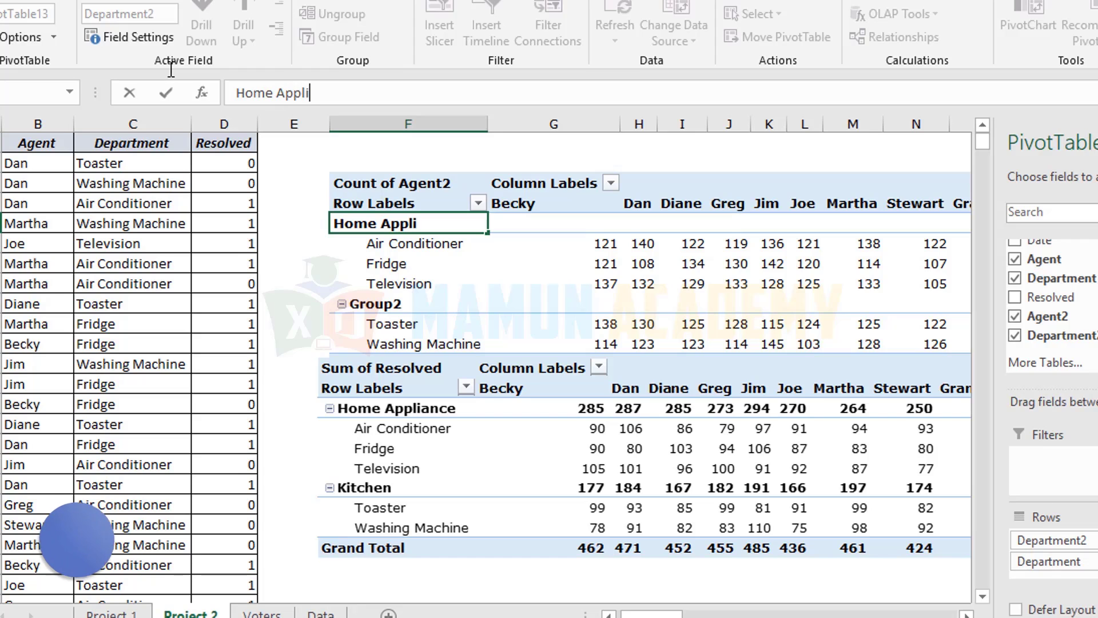
pyautogui.write('ance')
pyautogui.press('Return')
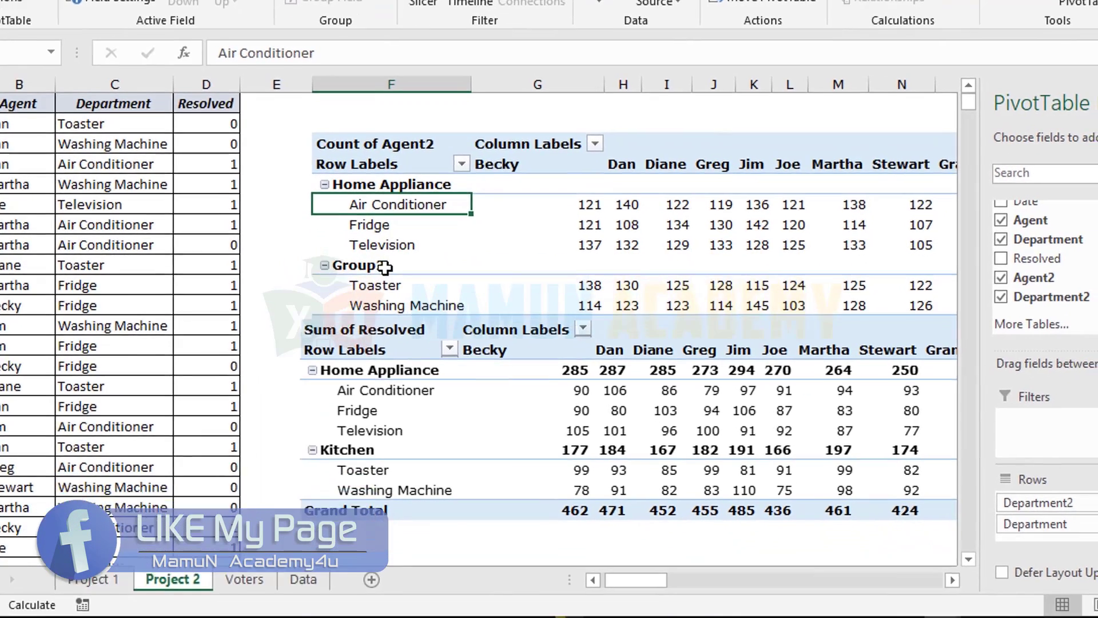
# Group Toaster and Washing Machine as 'Kitchen', then collapse Home Appliance to its total.
pyautogui.click(392, 309)
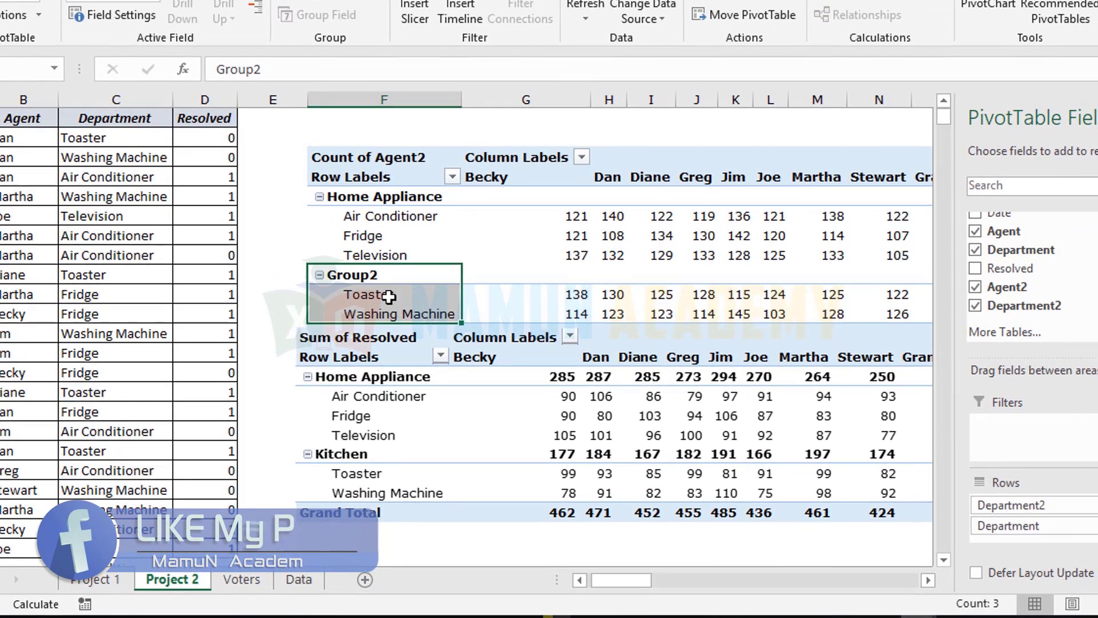
pyautogui.moveTo(389, 295); pyautogui.dragTo(380, 312)
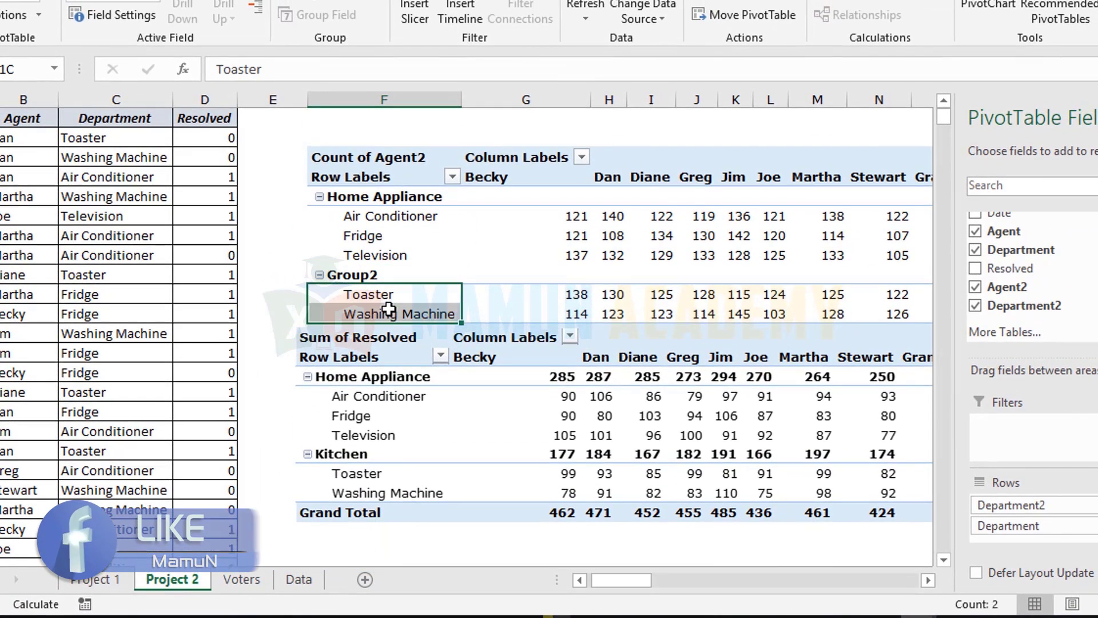
pyautogui.rightClick(388, 295)
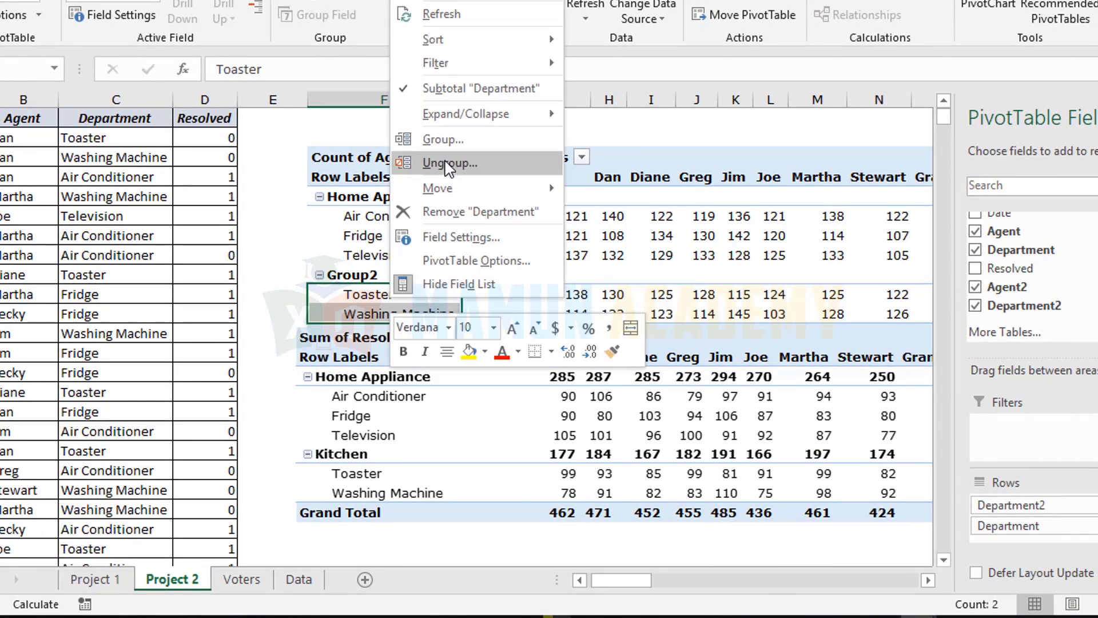
pyautogui.click(443, 139)
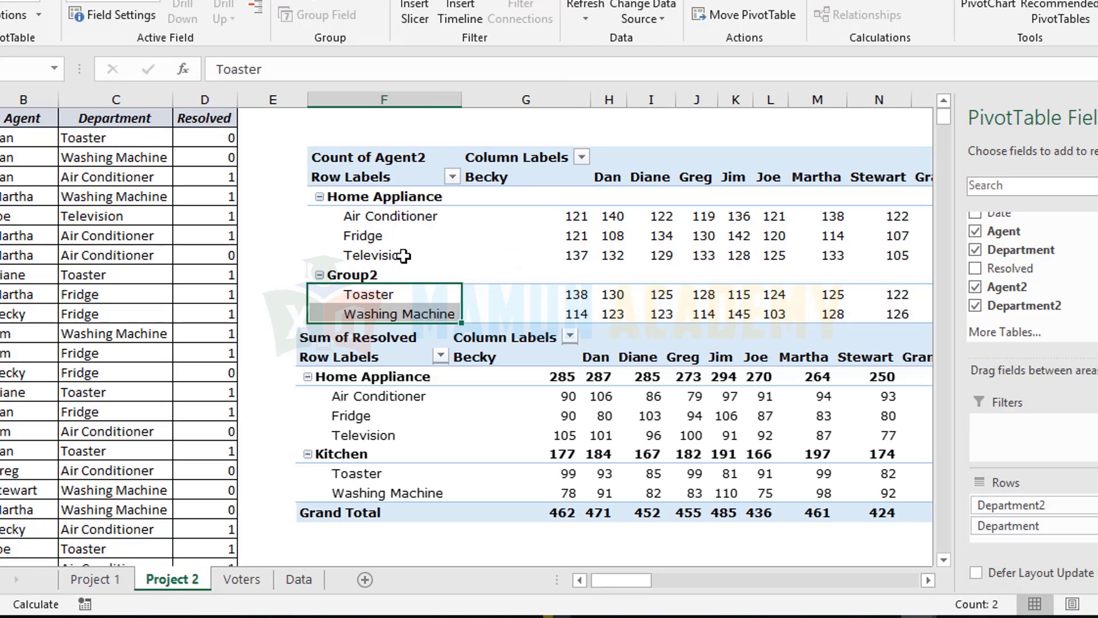
pyautogui.click(381, 275)
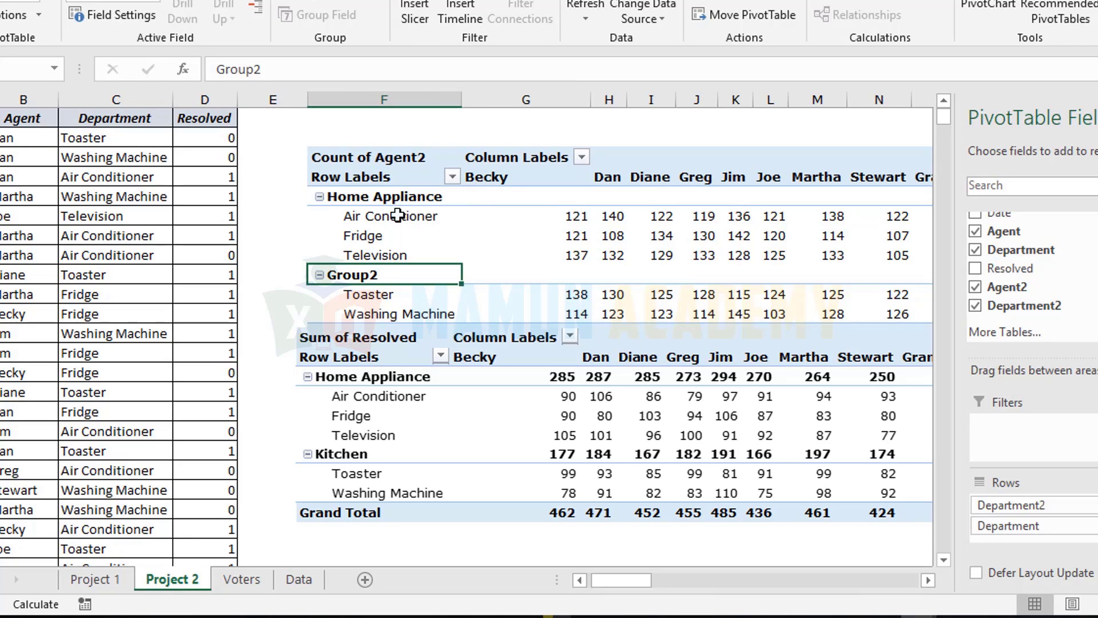
pyautogui.doubleClick(238, 69)
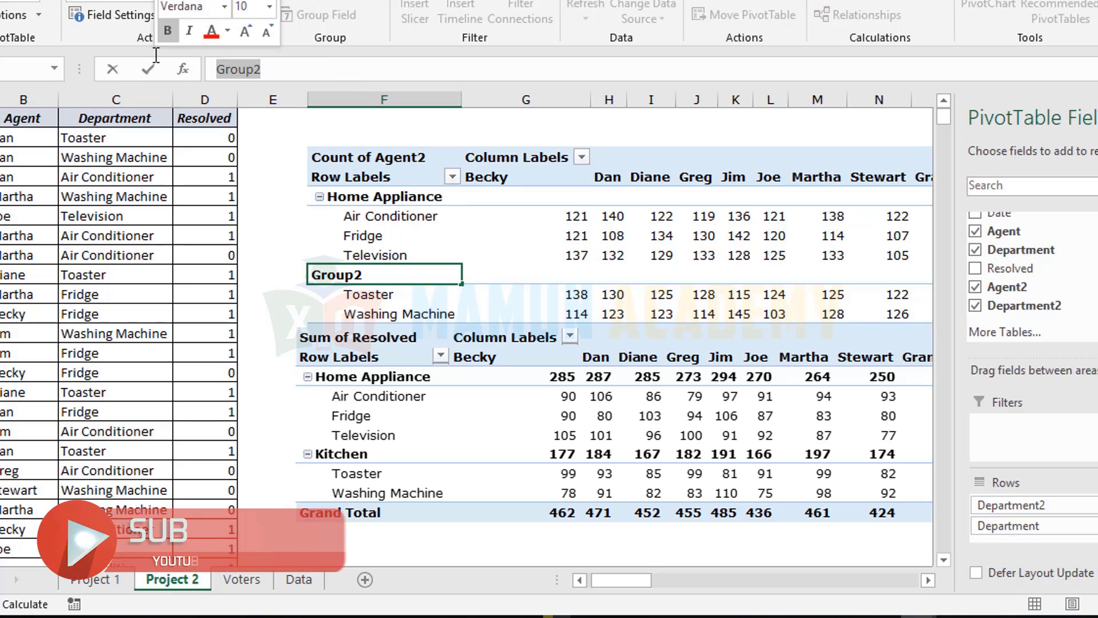
pyautogui.write('Kitche')
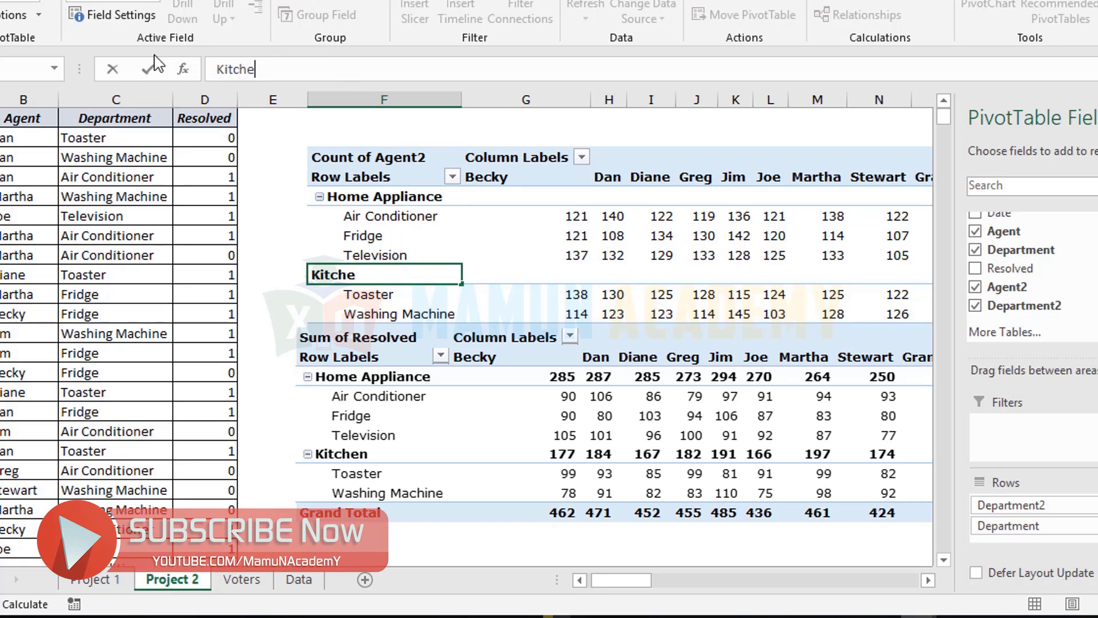
pyautogui.write('n')
pyautogui.press('Return')
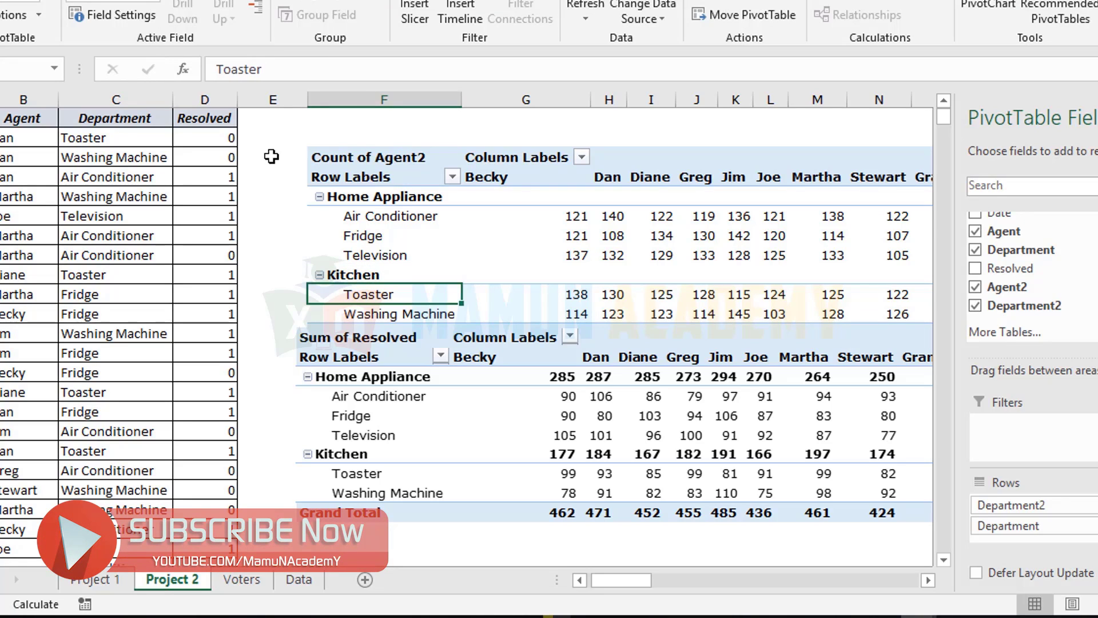
pyautogui.click(320, 196)
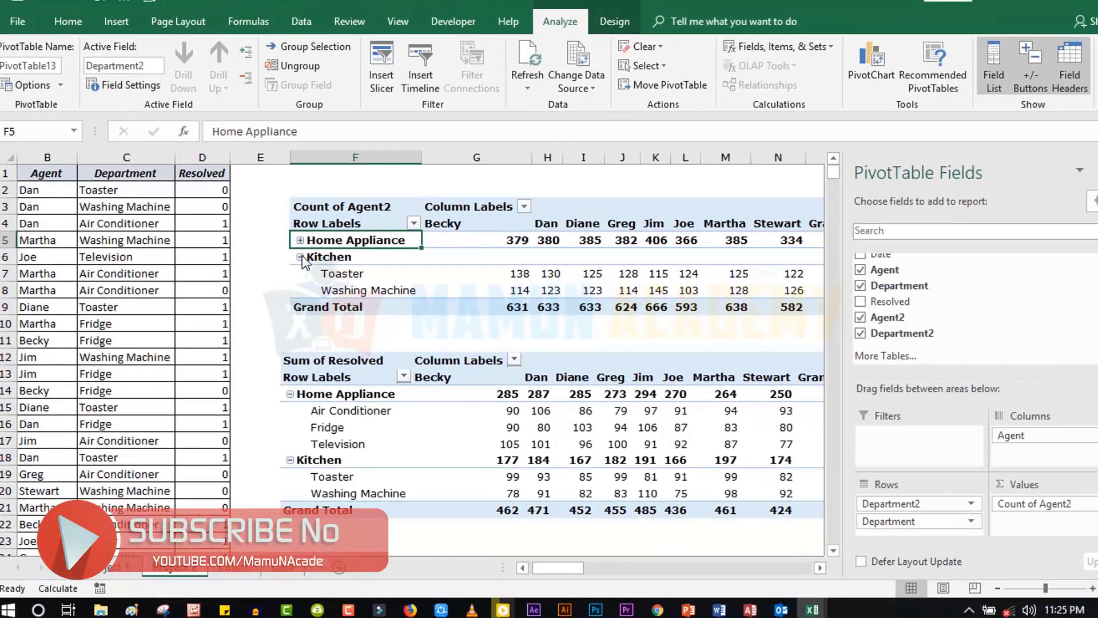
# Collapse Kitchen to its 1983 total and select the Home Appliance and Kitchen labels.
pyautogui.click(300, 257)
pyautogui.click(352, 307)
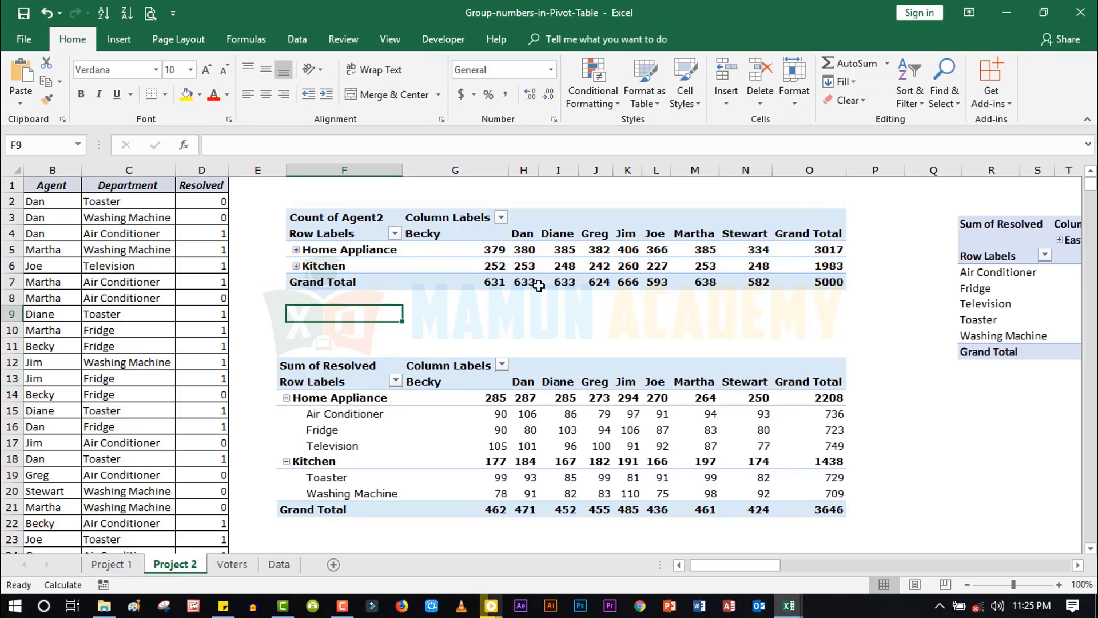
pyautogui.click(295, 265)
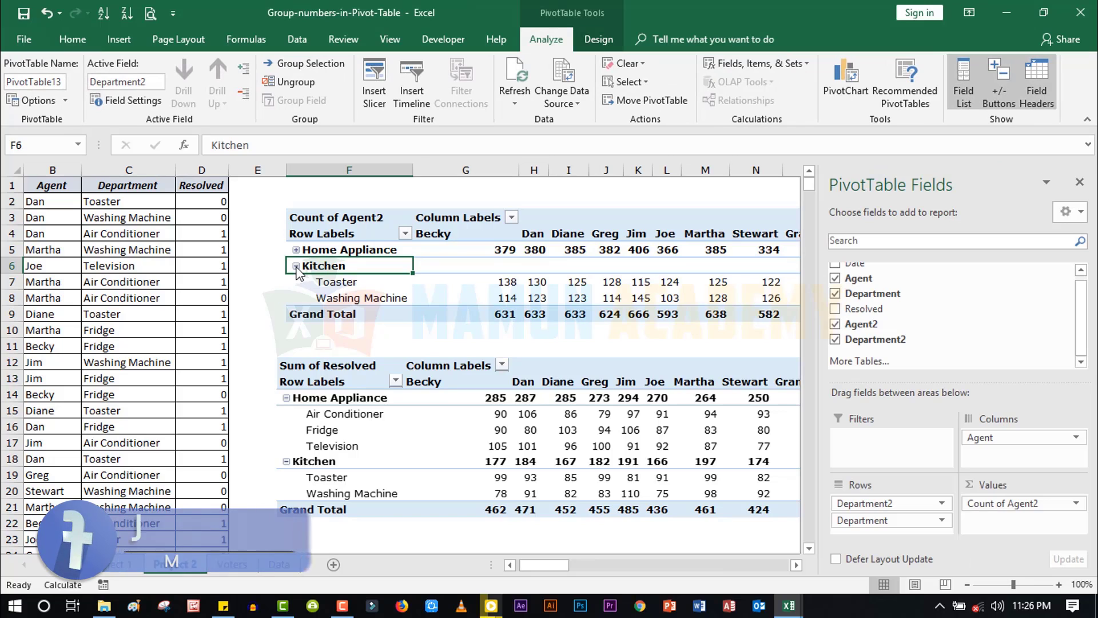
pyautogui.click(296, 265)
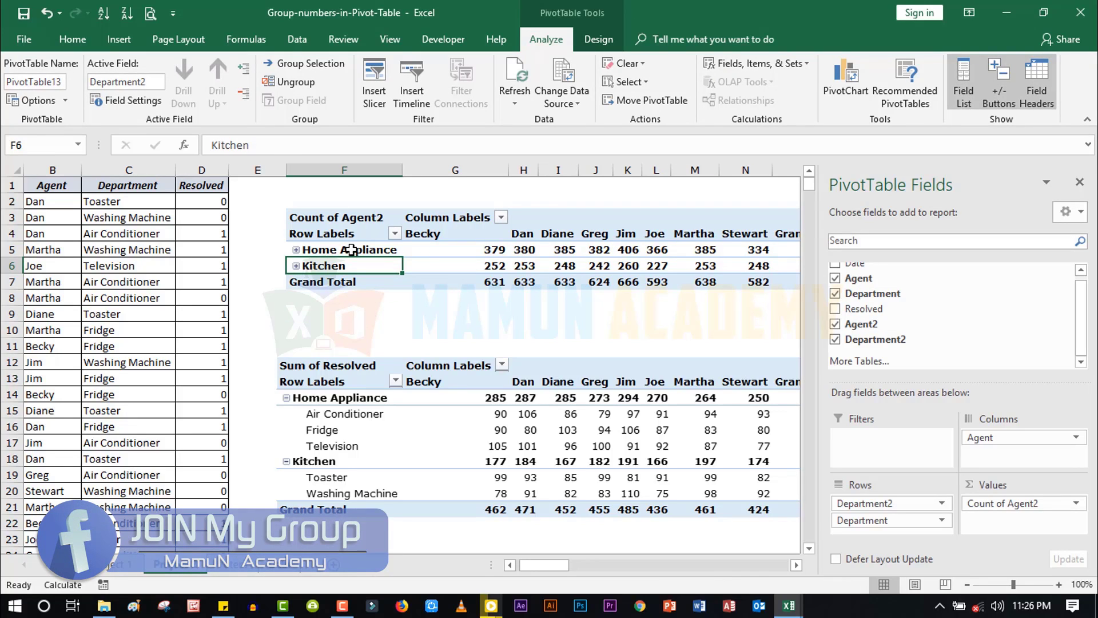
pyautogui.moveTo(351, 250); pyautogui.dragTo(354, 267)
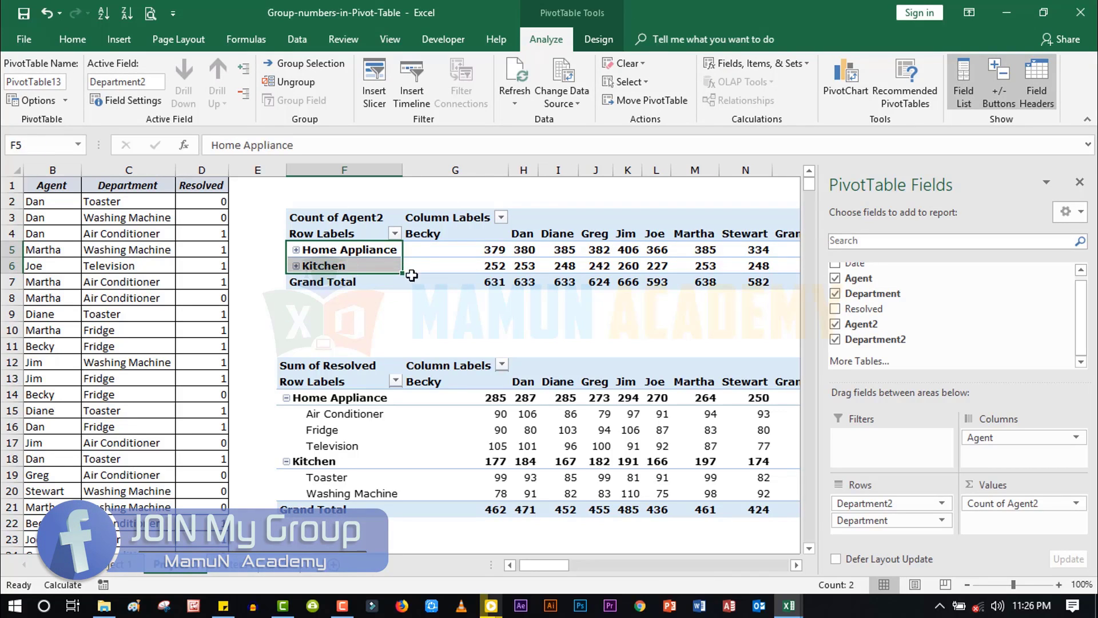
pyautogui.click(422, 318)
pyautogui.moveTo(373, 249); pyautogui.dragTo(375, 267)
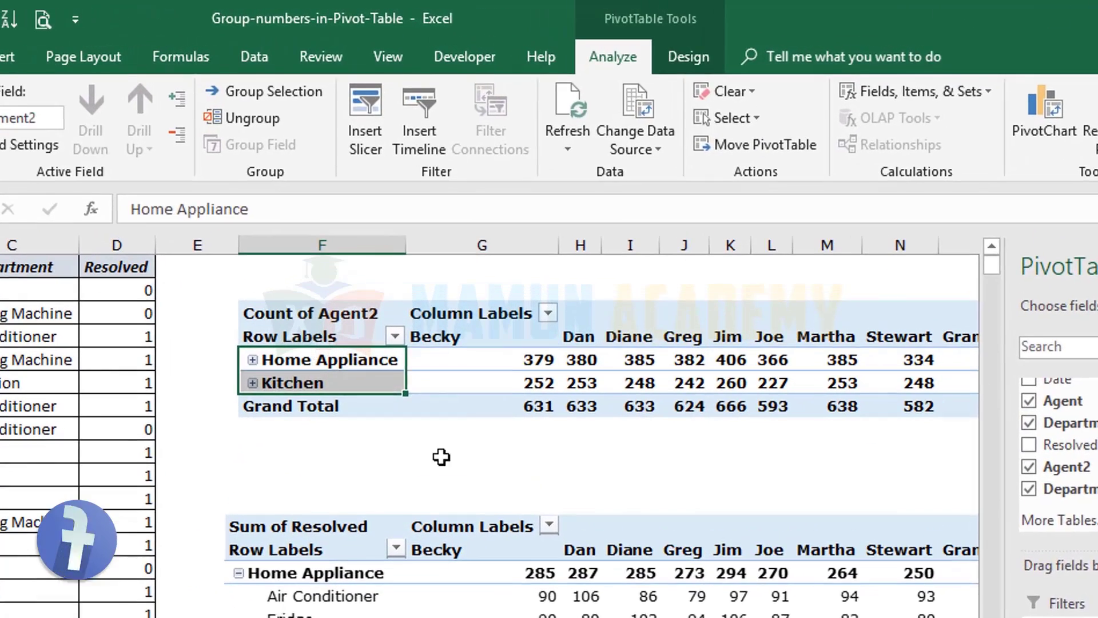
# Ungroup Home Appliance and Kitchen so the five departments list individually.
pyautogui.click(441, 456)
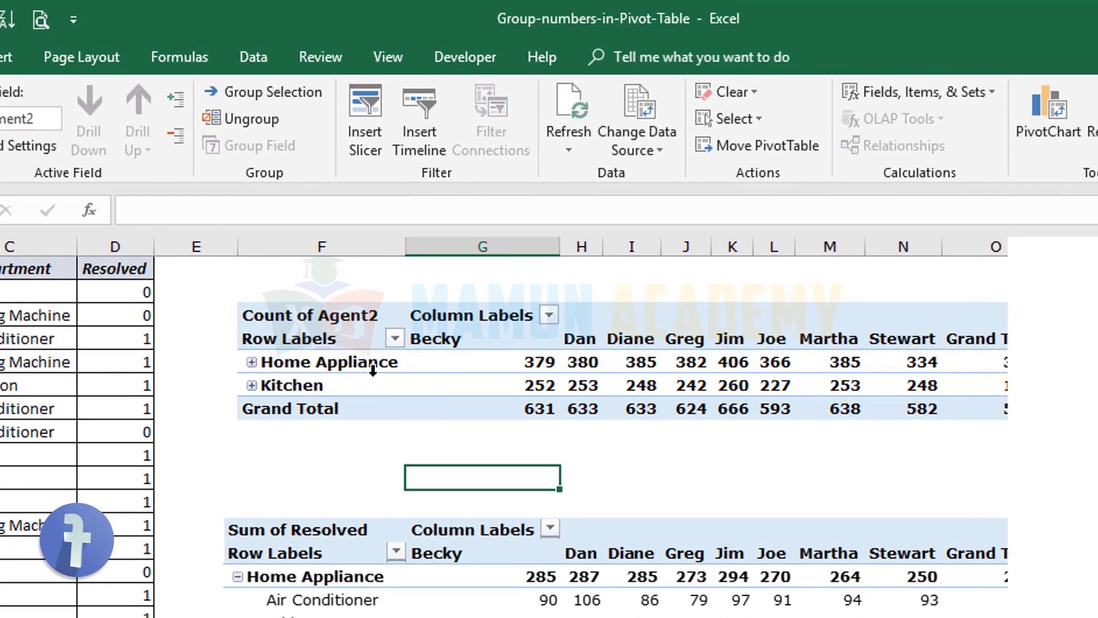
pyautogui.moveTo(320, 382); pyautogui.dragTo(320, 359)
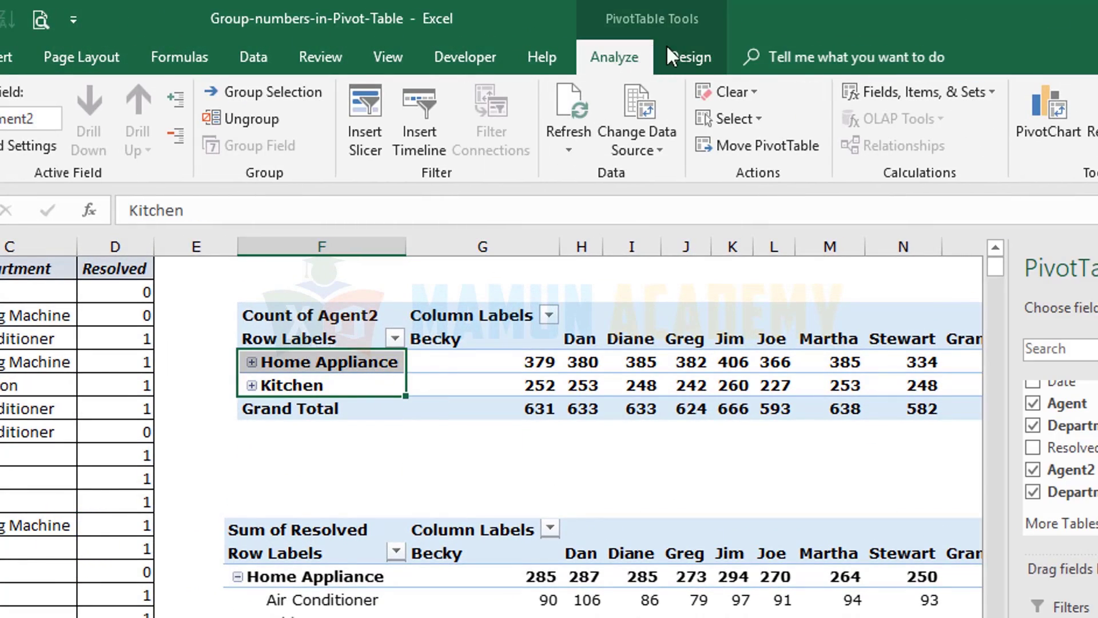
pyautogui.click(256, 123)
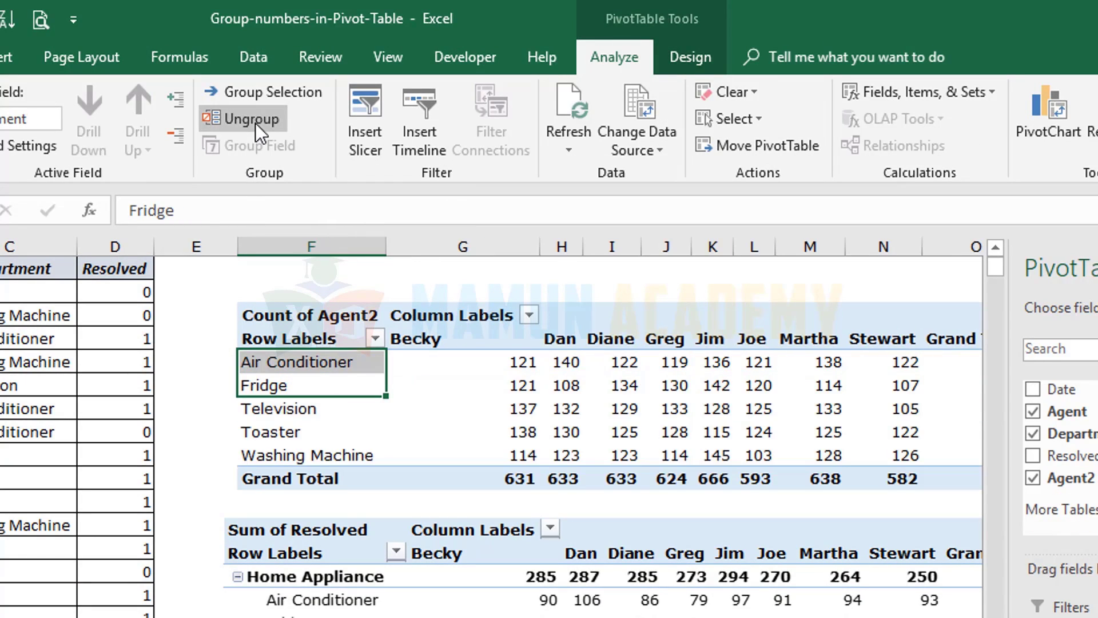
# Select the Air Conditioner, Television and Washing Machine row labels together.
pyautogui.click(346, 501)
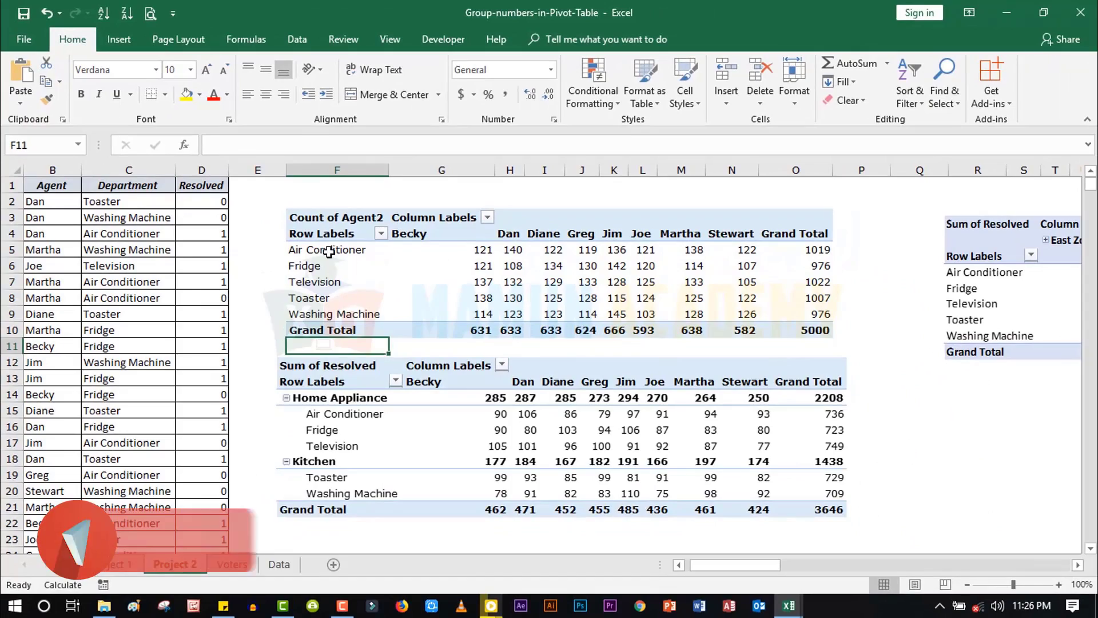
pyautogui.moveTo(320, 250); pyautogui.dragTo(329, 280)
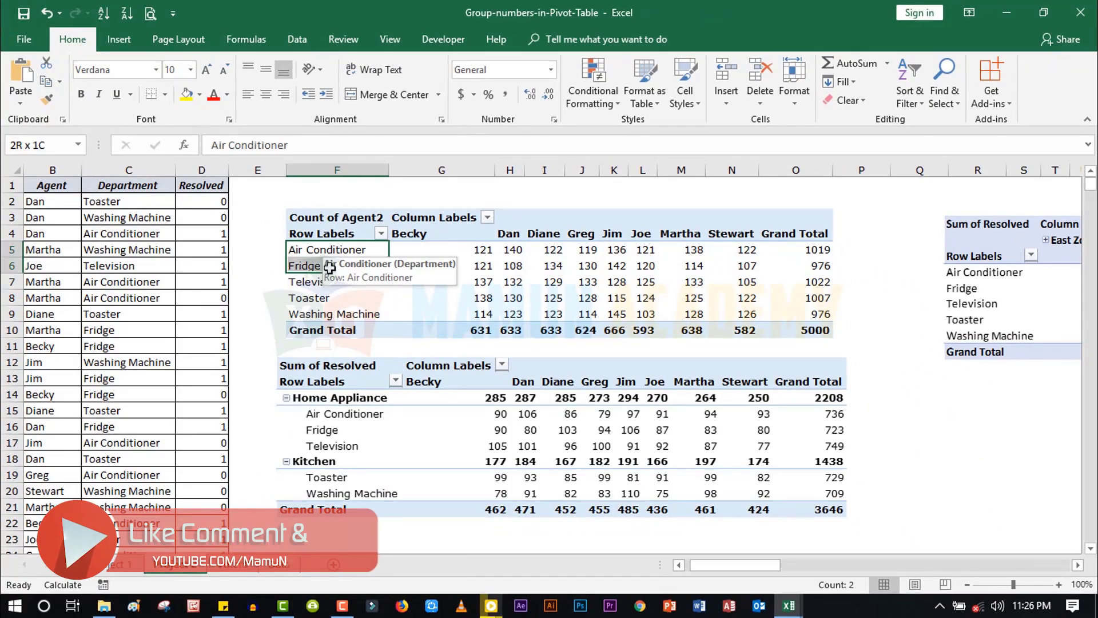
pyautogui.click(329, 298)
pyautogui.click(329, 281)
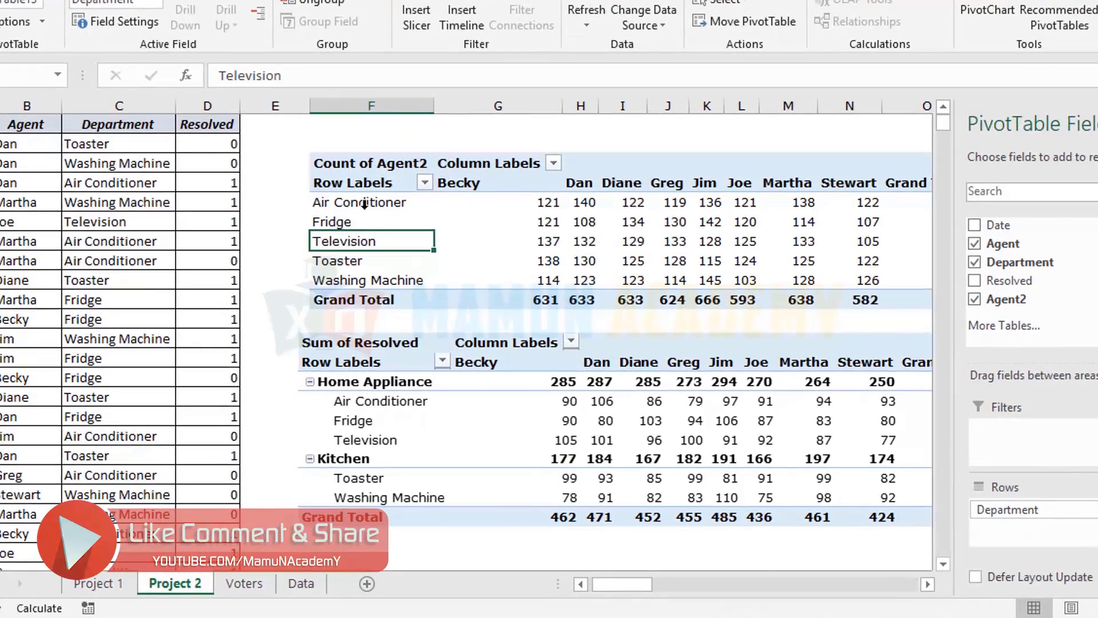
pyautogui.click(334, 234)
pyautogui.click(365, 204)
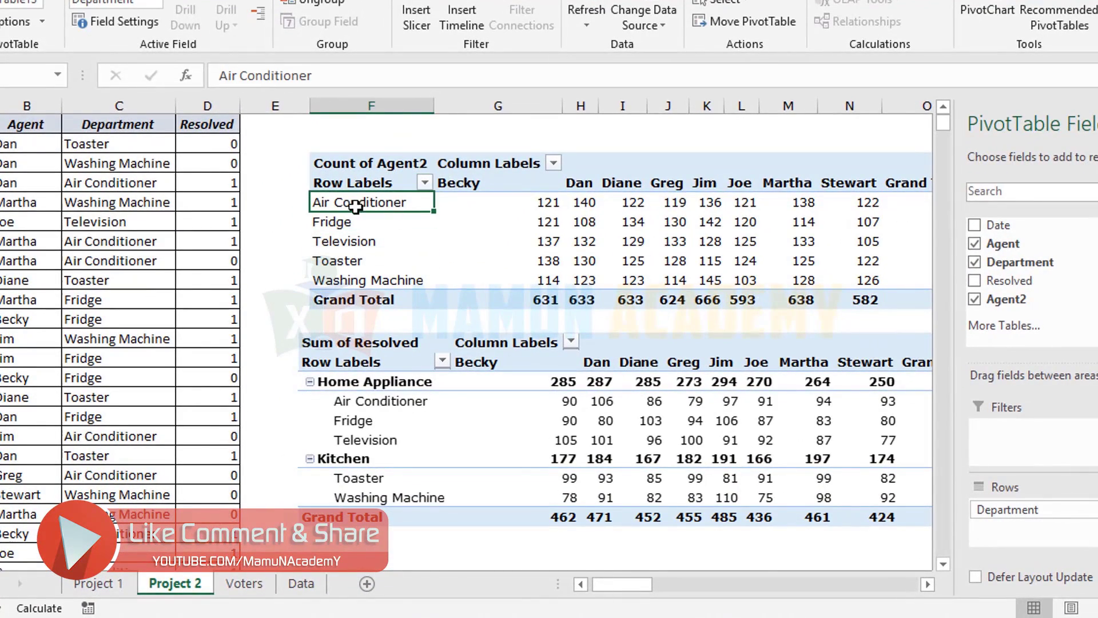
pyautogui.press('ctrl')
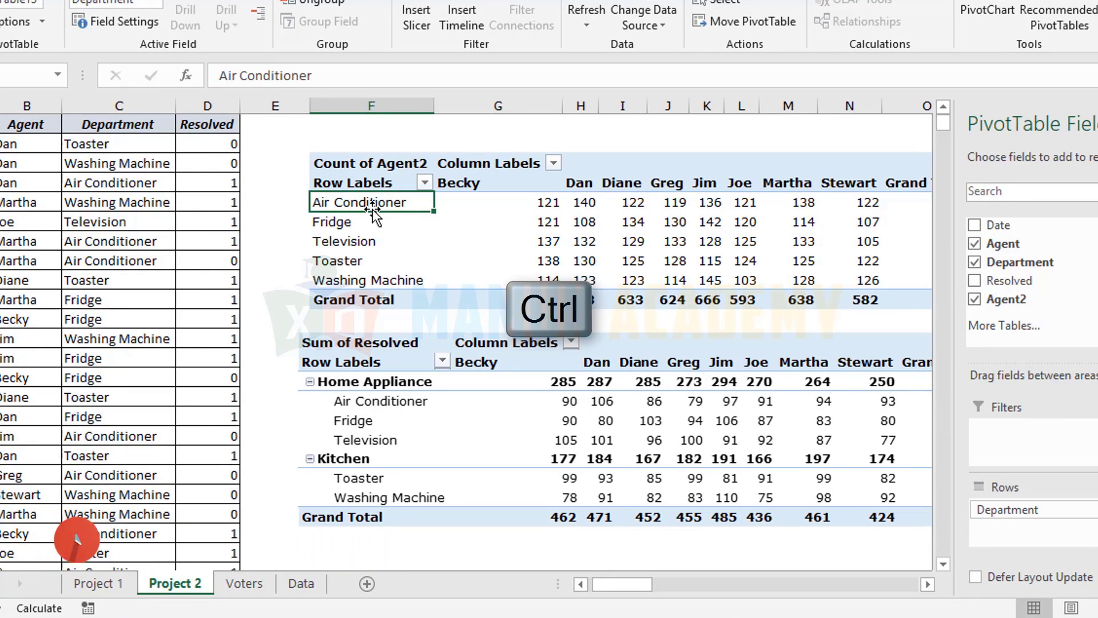
pyautogui.keyDown('ctrl'); pyautogui.click(365, 242); pyautogui.keyUp('ctrl')
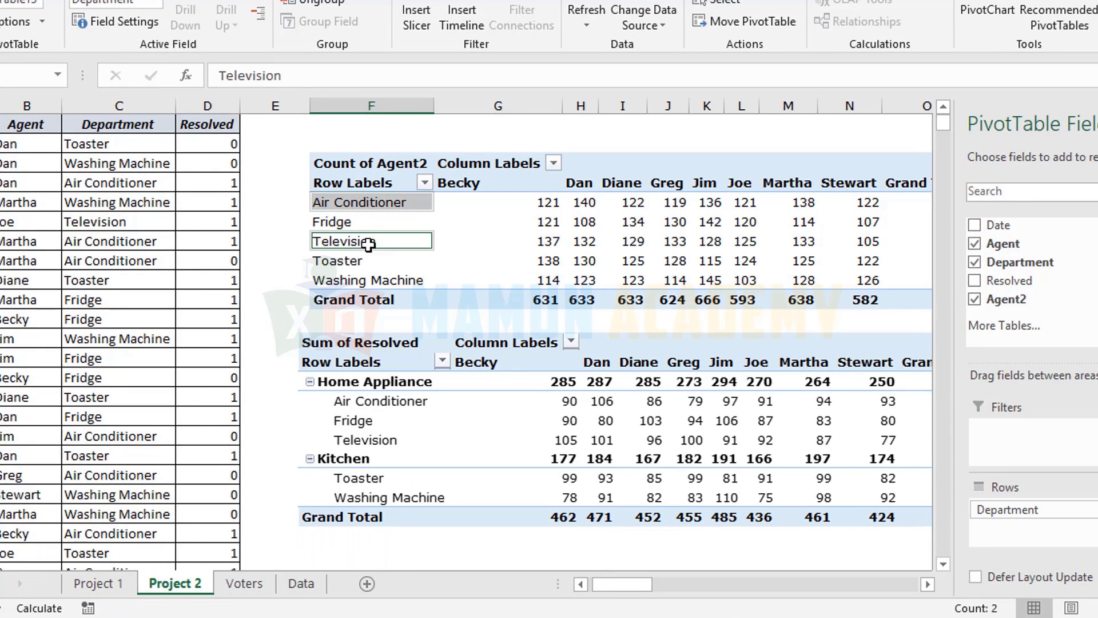
pyautogui.keyDown('ctrl'); pyautogui.click(366, 281); pyautogui.keyUp('ctrl')
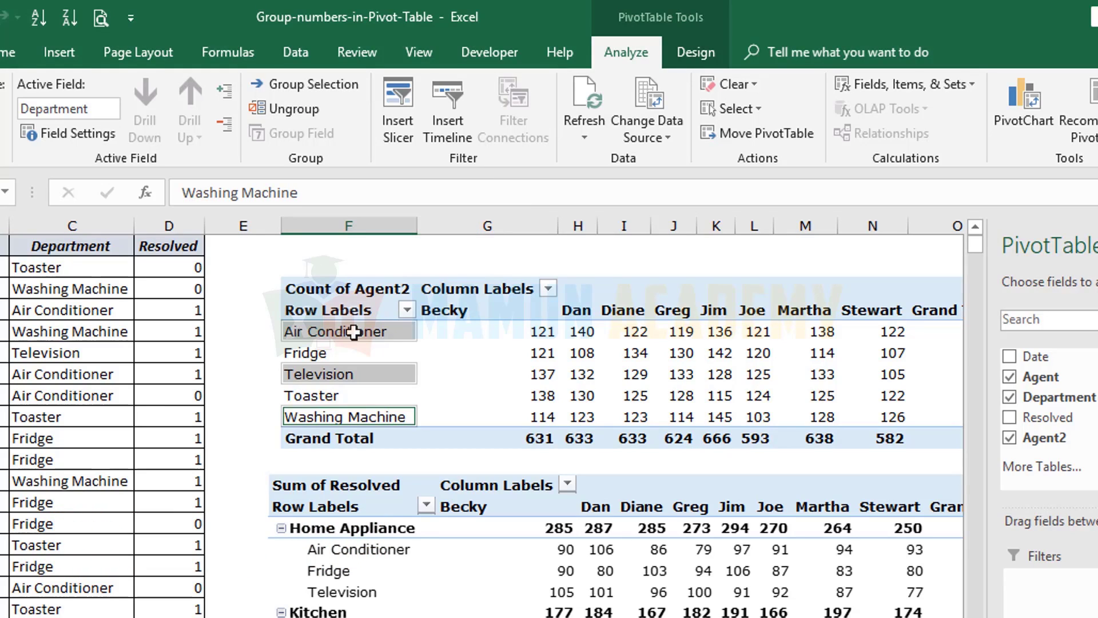
# Group the three selected products and rename Group1 to 'Home', then select Fridge and Toaster.
pyautogui.click(268, 84)
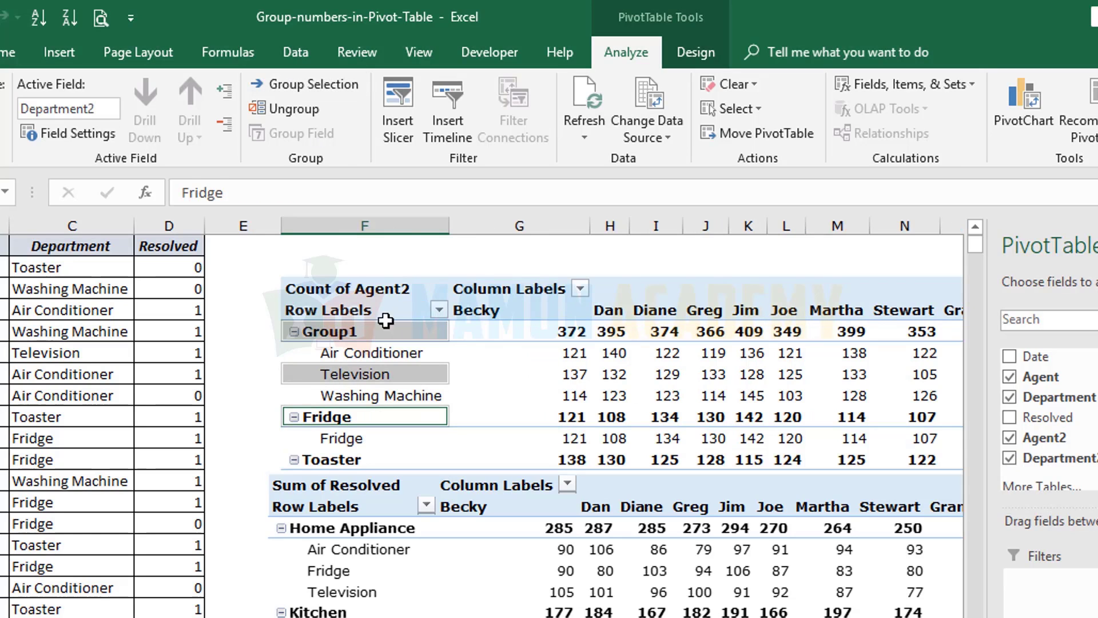
pyautogui.click(353, 332)
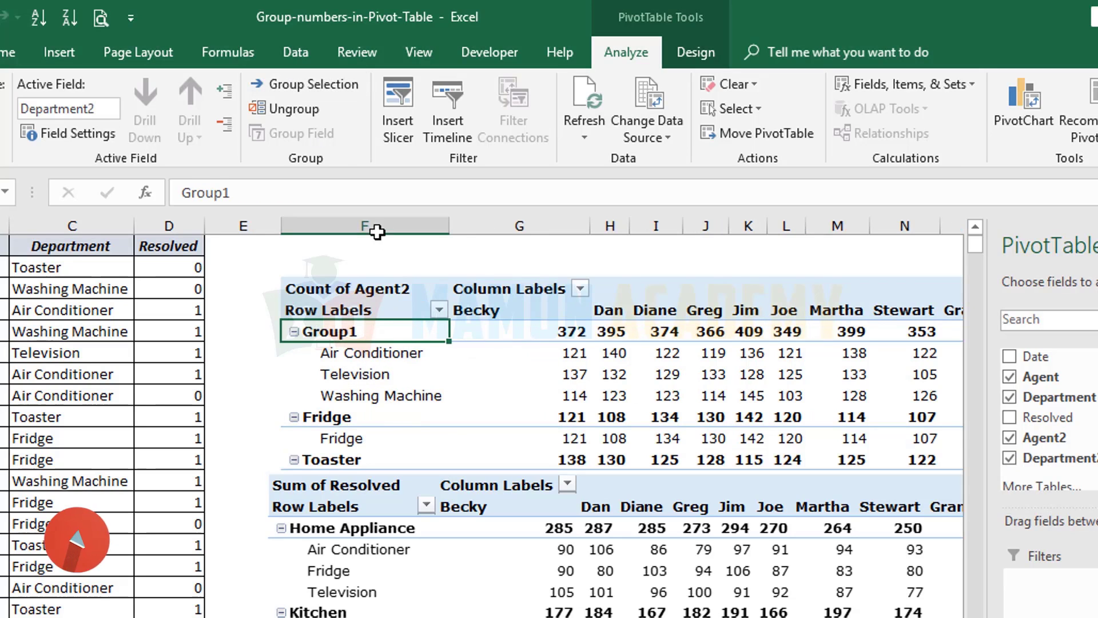
pyautogui.moveTo(280, 196); pyautogui.dragTo(174, 192)
pyautogui.write('Hom')
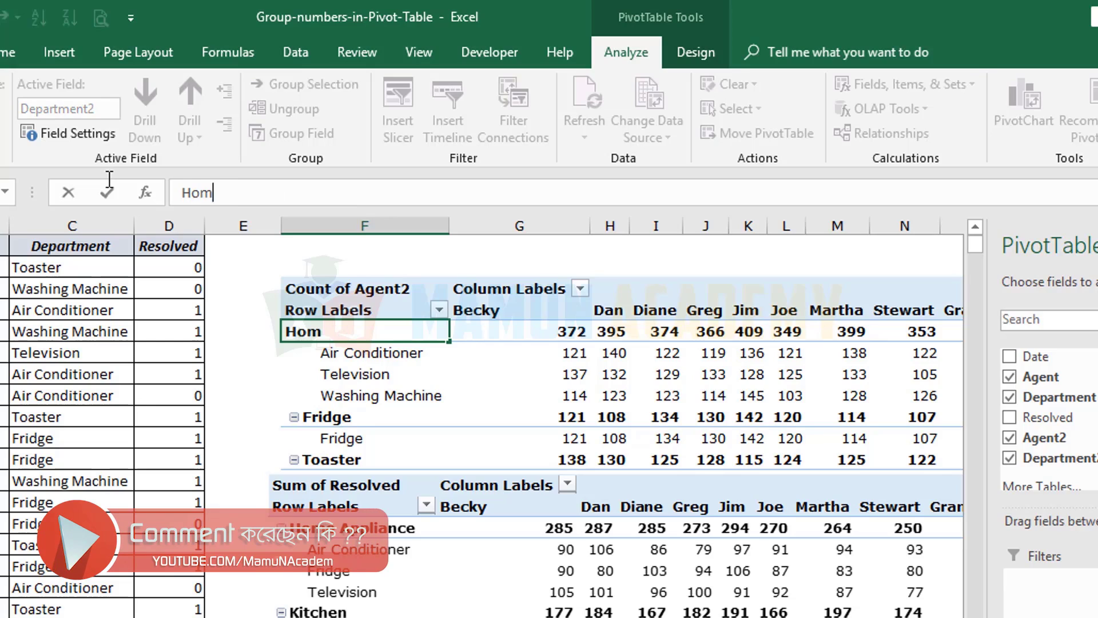
pyautogui.write('e')
pyautogui.press('Return')
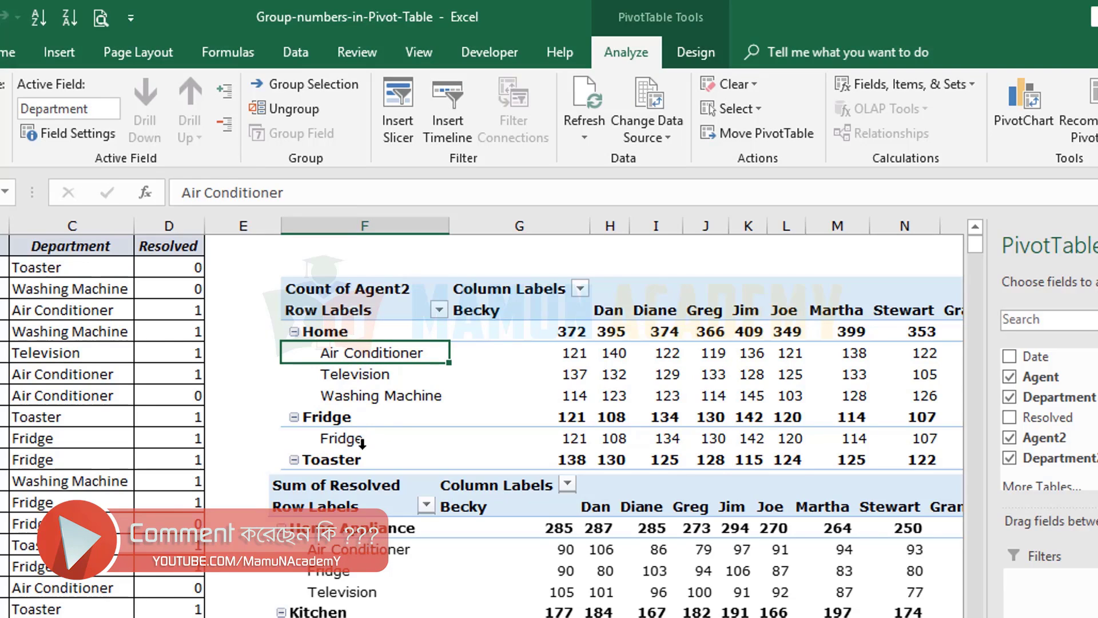
pyautogui.moveTo(361, 424); pyautogui.dragTo(361, 460)
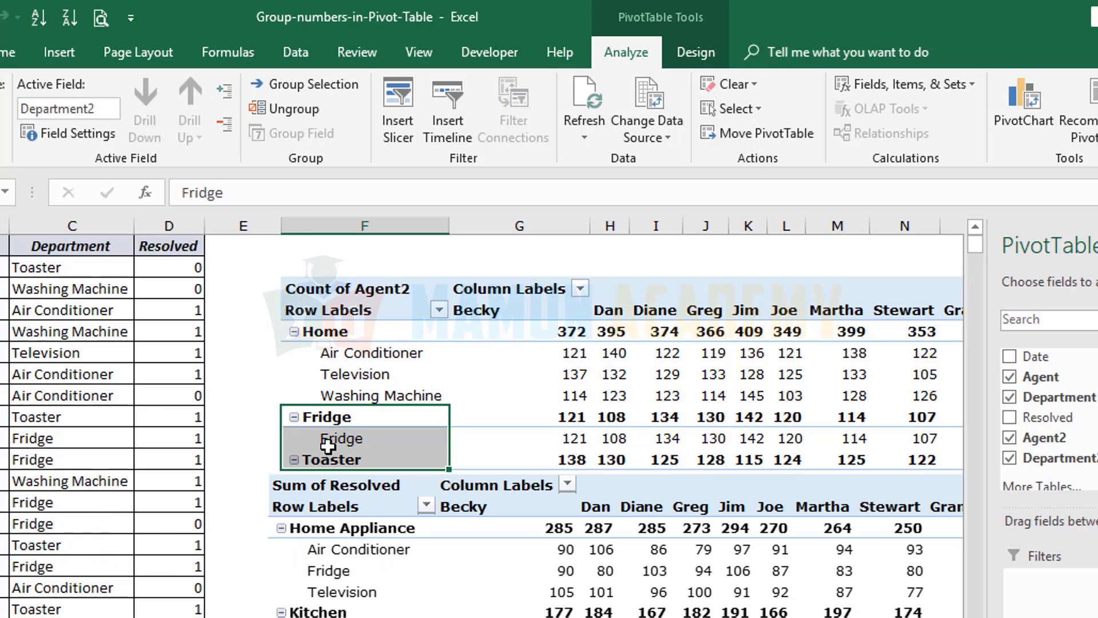
# Group Fridge and Toaster and rename the new group to 'Kict'.
pyautogui.click(292, 82)
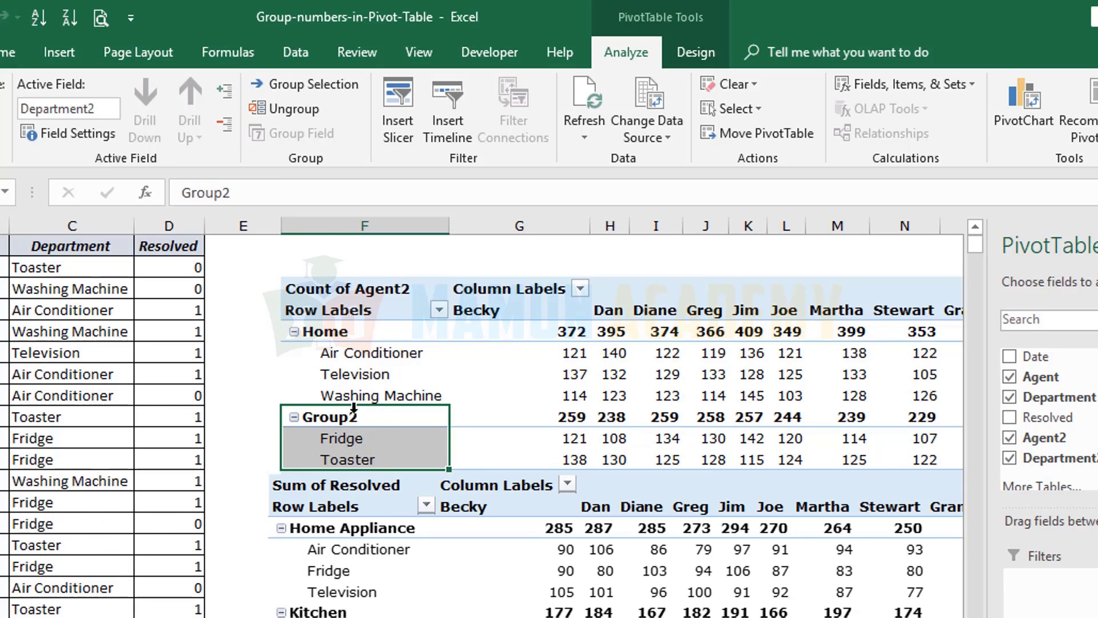
pyautogui.click(354, 417)
pyautogui.doubleClick(206, 192)
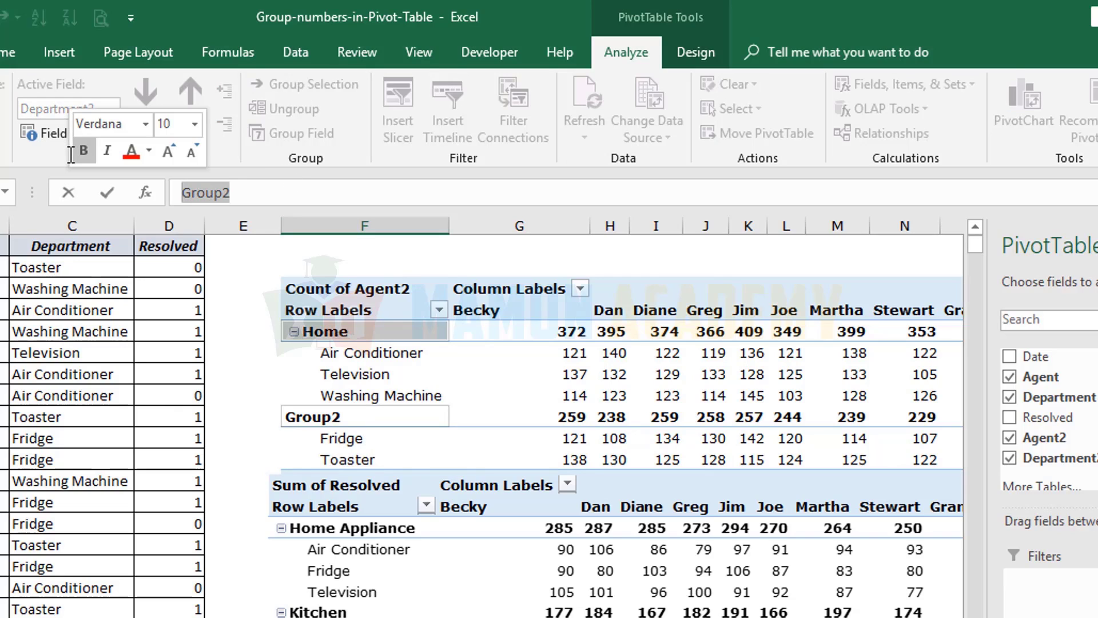
pyautogui.write('Kict')
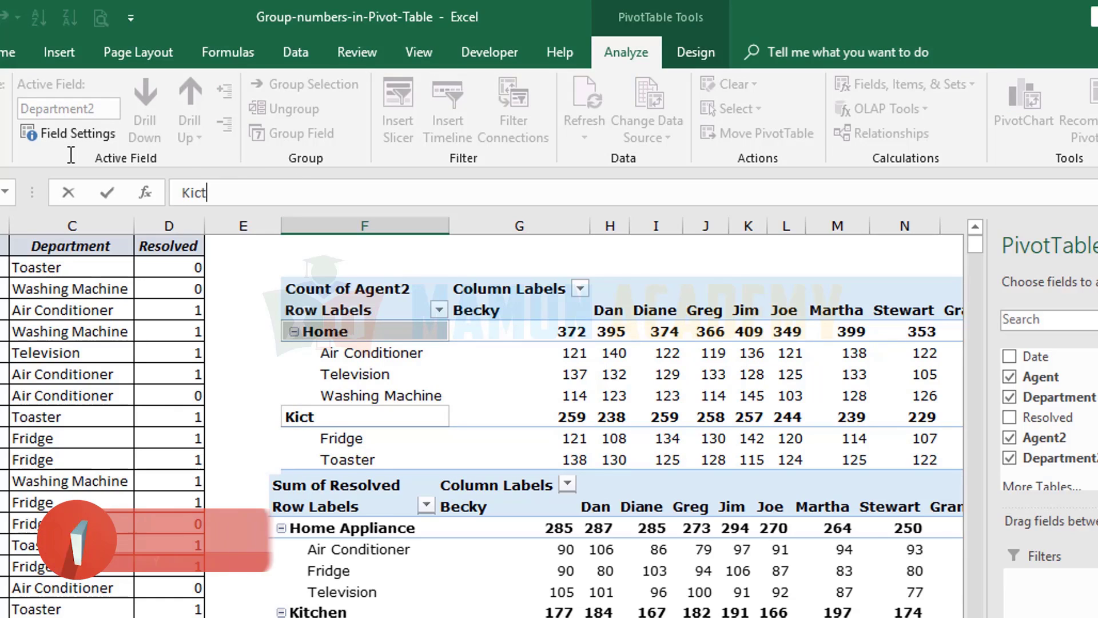
pyautogui.press('Return')
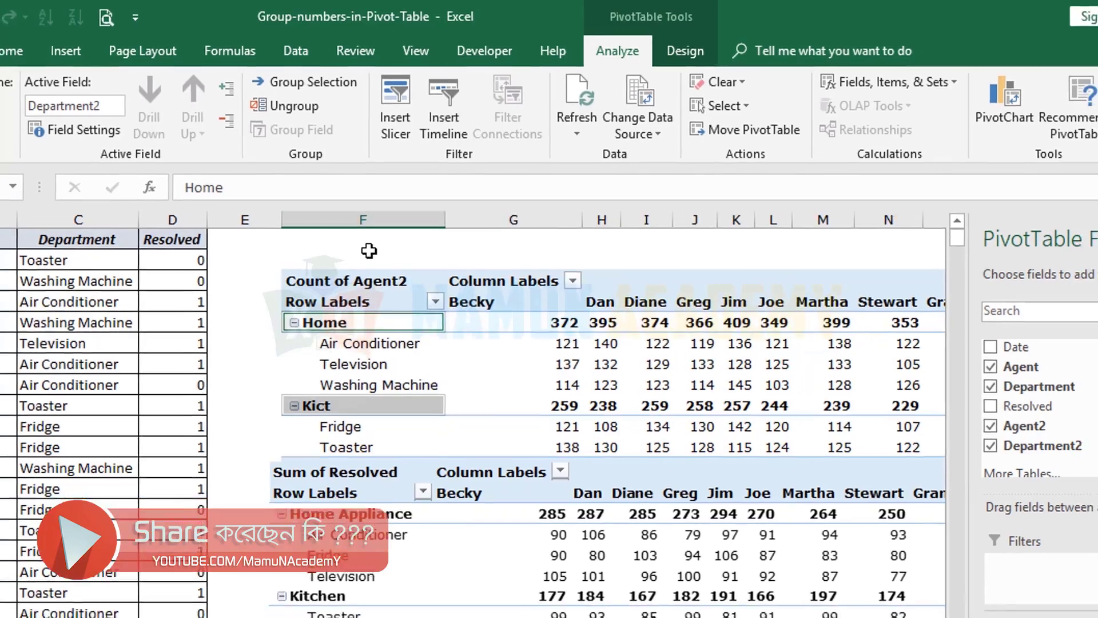
# Collapse and re-expand the Home and Kict groups.
pyautogui.click(366, 254)
pyautogui.click(296, 250)
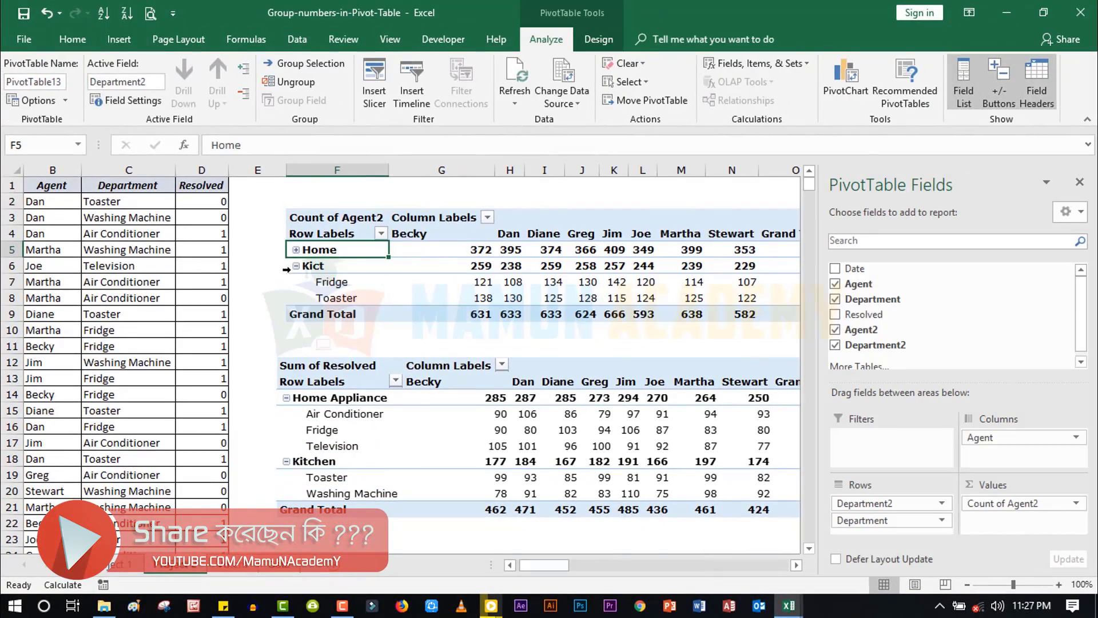
pyautogui.click(296, 266)
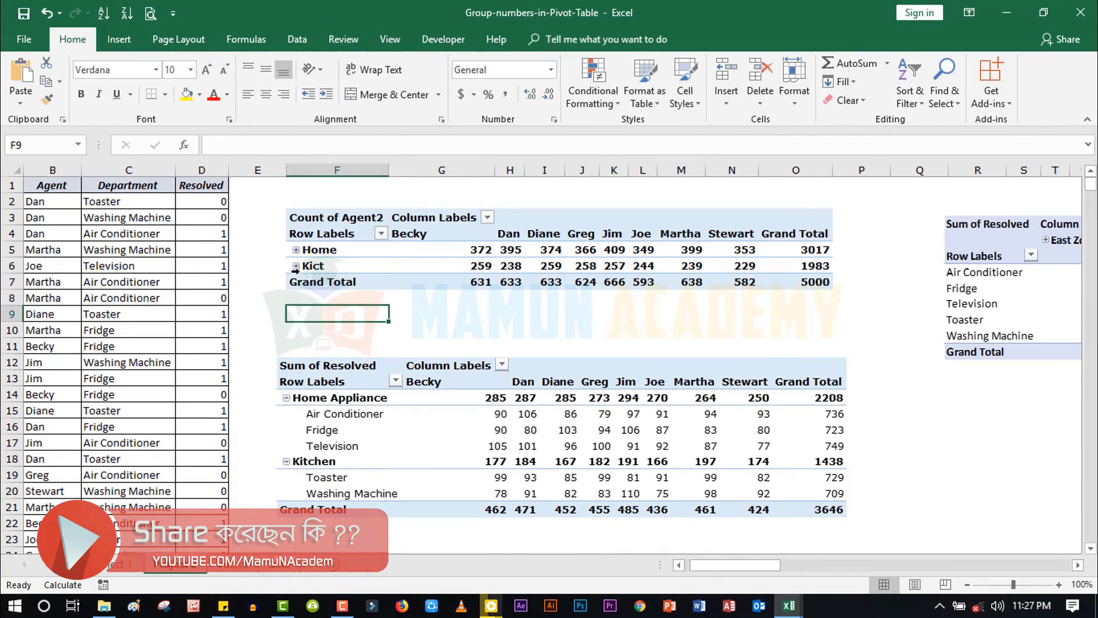
pyautogui.click(296, 267)
pyautogui.click(295, 250)
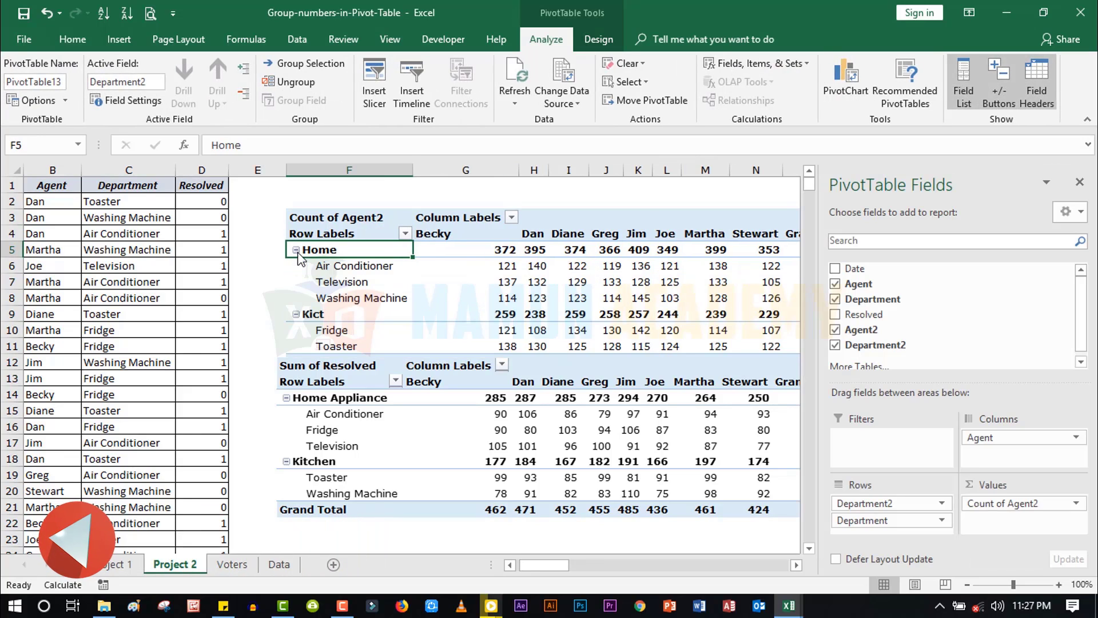
# Select all row labels from Home to Toaster and ungroup them.
pyautogui.click(344, 266)
pyautogui.click(344, 250)
pyautogui.keyDown('ctrl'); pyautogui.click(351, 314); pyautogui.keyUp('ctrl')
pyautogui.click(352, 324)
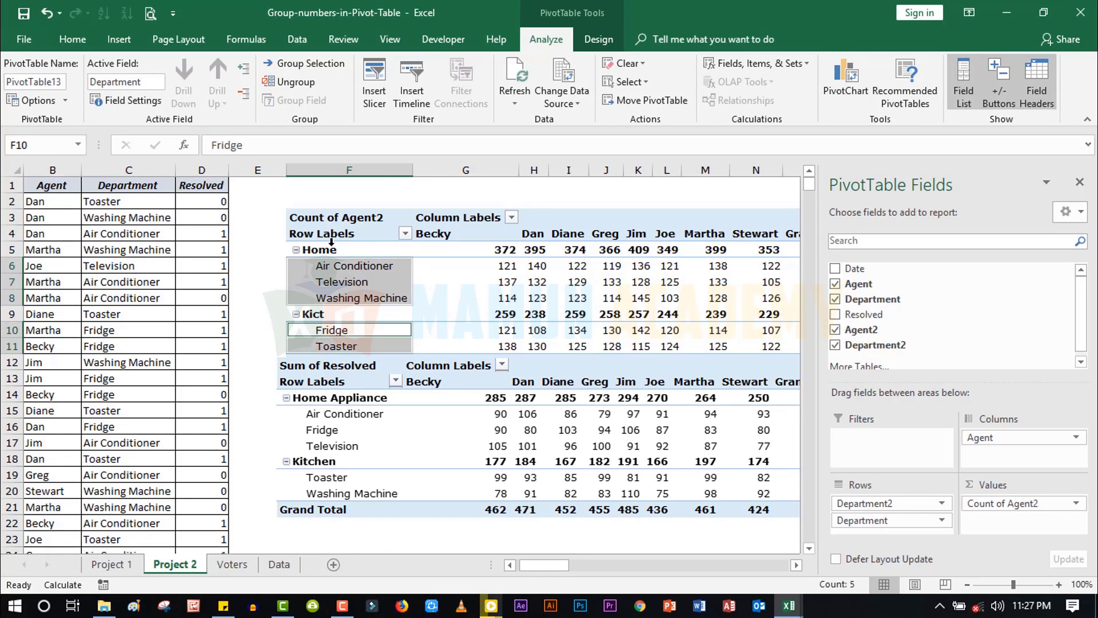
pyautogui.moveTo(336, 249); pyautogui.dragTo(347, 346)
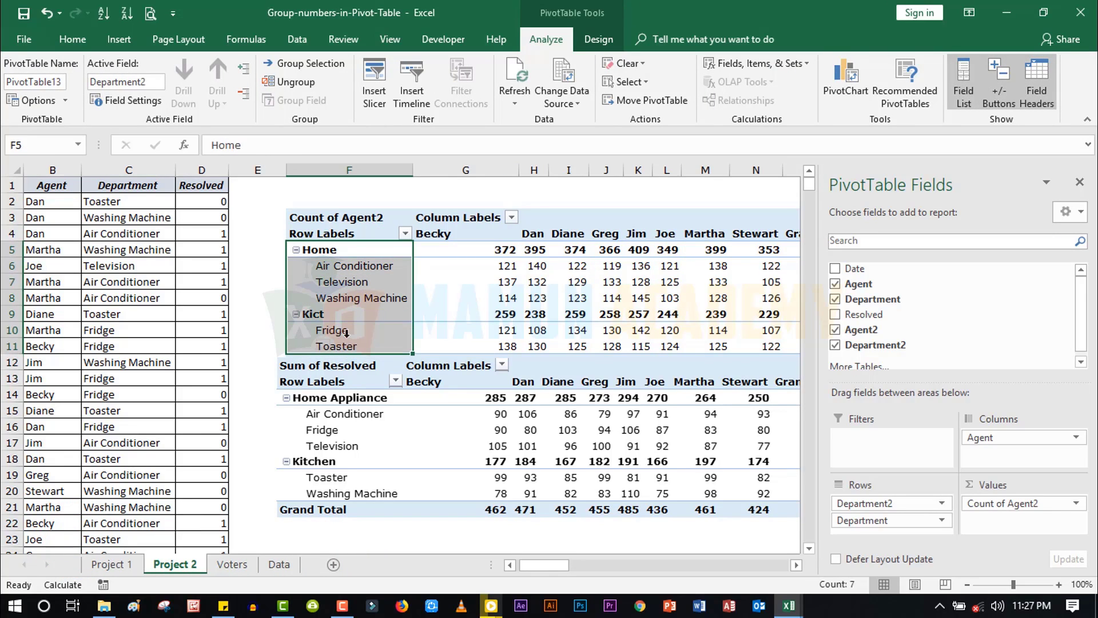
pyautogui.click(303, 81)
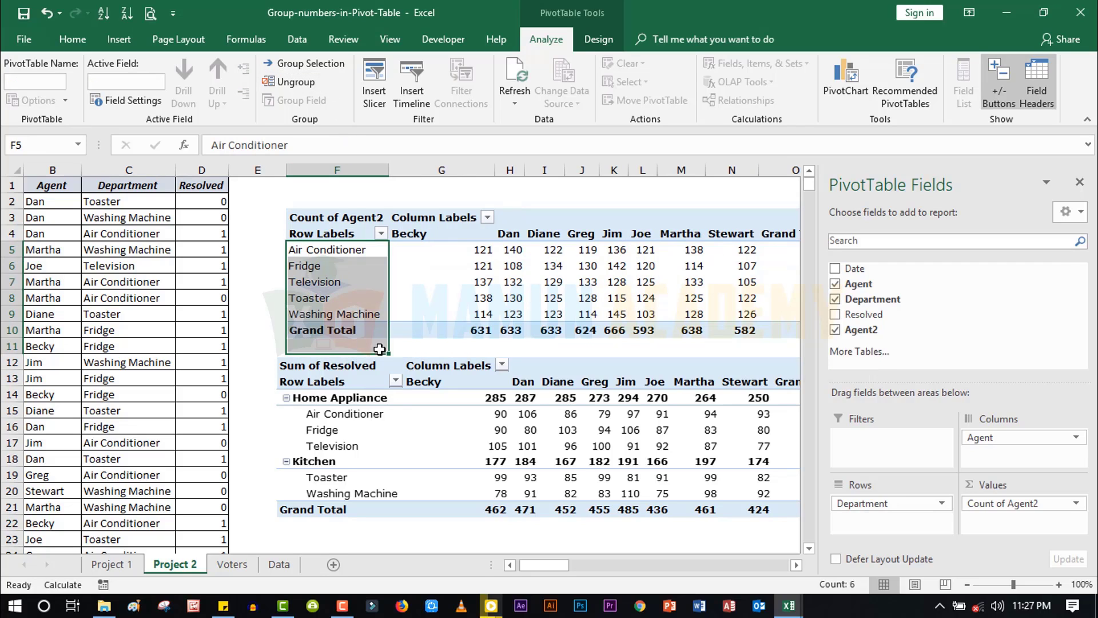
# Delete the old lower pivot picture and move the East Zone/West picture below PivotTable13.
pyautogui.click(434, 452)
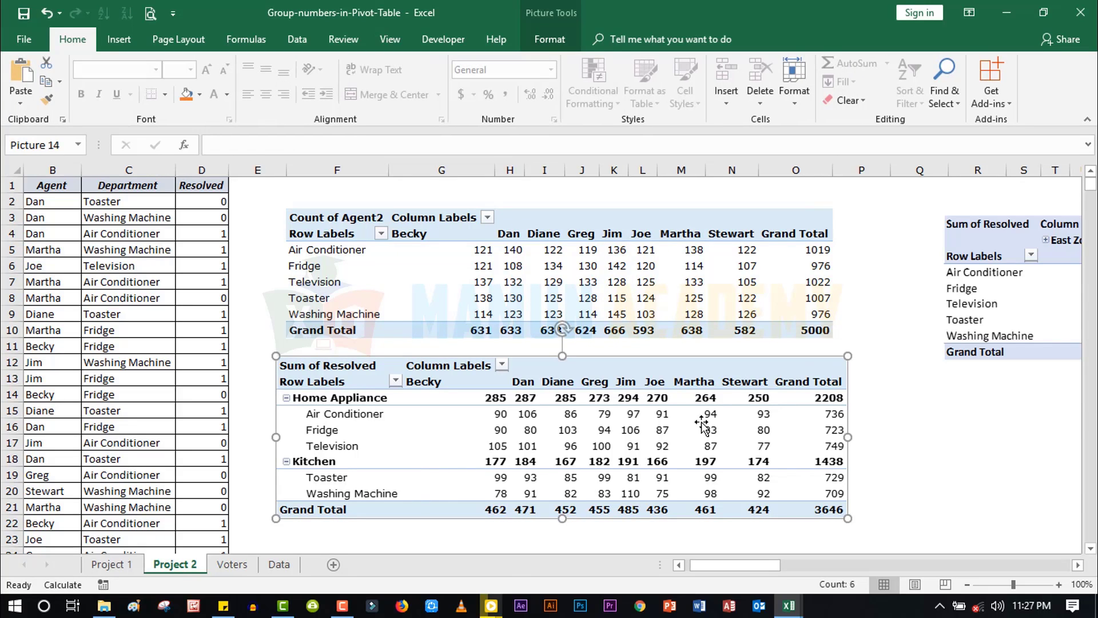
pyautogui.press('Delete')
pyautogui.click(732, 378)
pyautogui.click(949, 298)
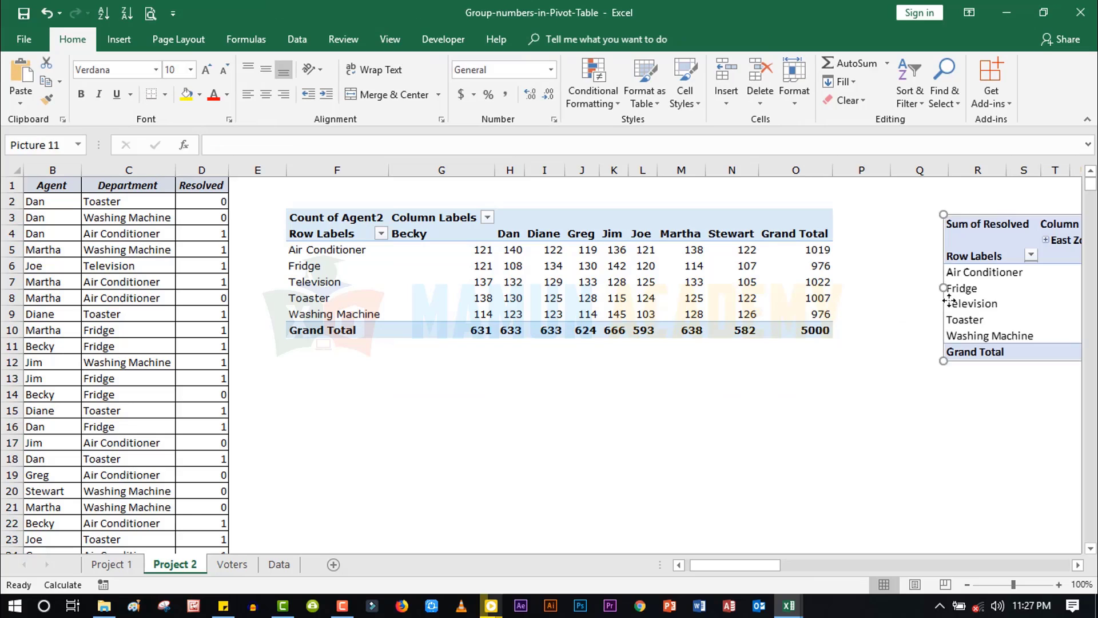
pyautogui.moveTo(949, 299); pyautogui.dragTo(361, 449)
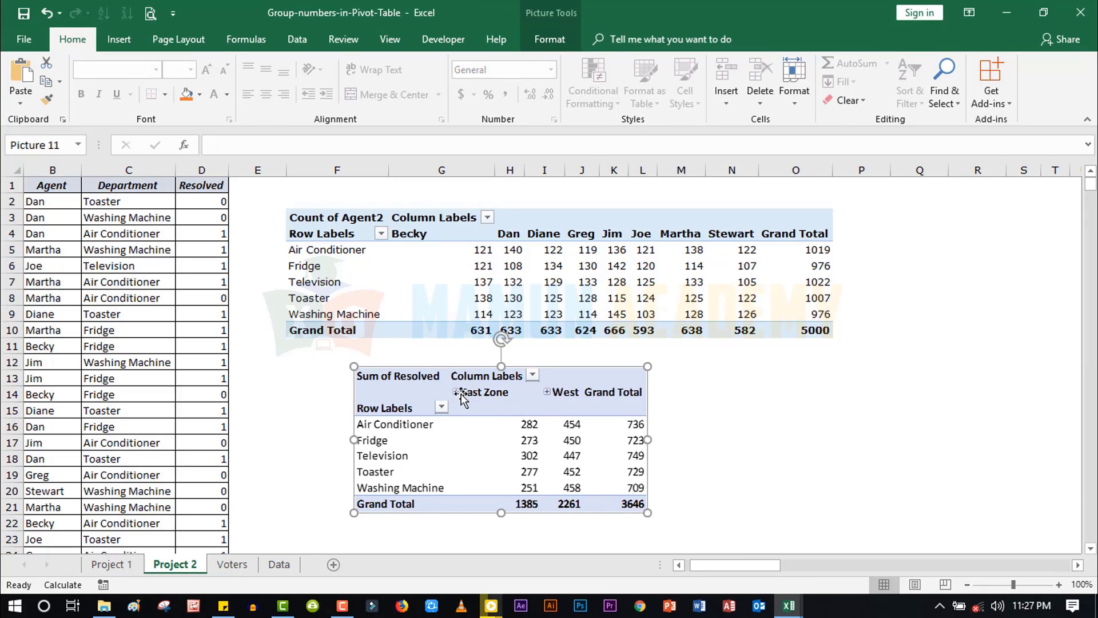
pyautogui.click(761, 405)
pyautogui.click(615, 265)
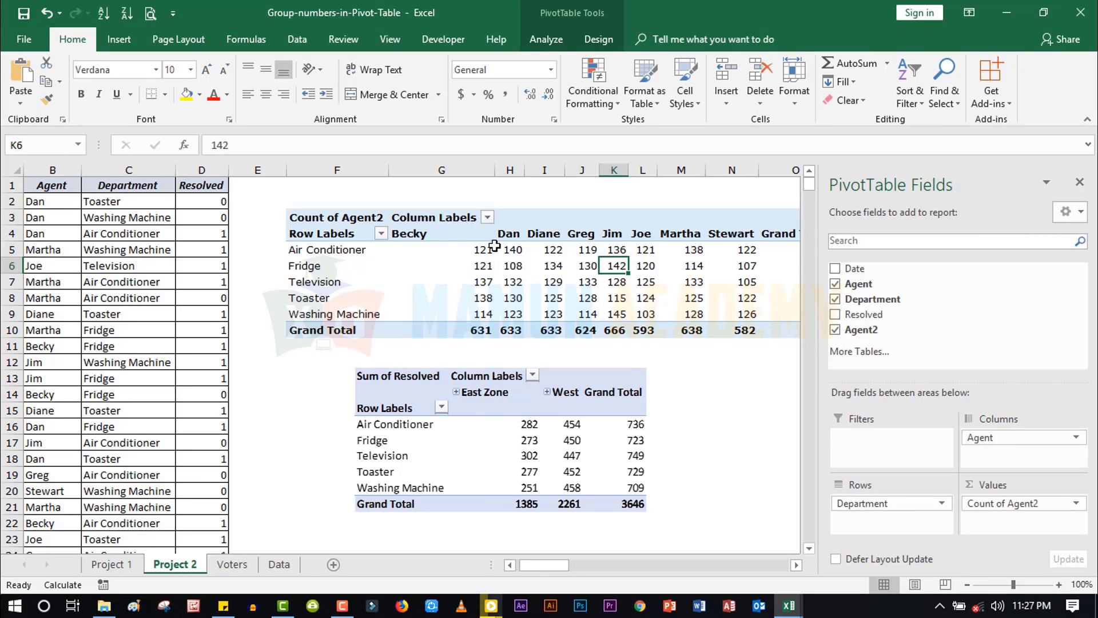
# Group agents Becky, Dan and Diane into Group1, leaving Greg through Stewart as Group2.
pyautogui.click(426, 234)
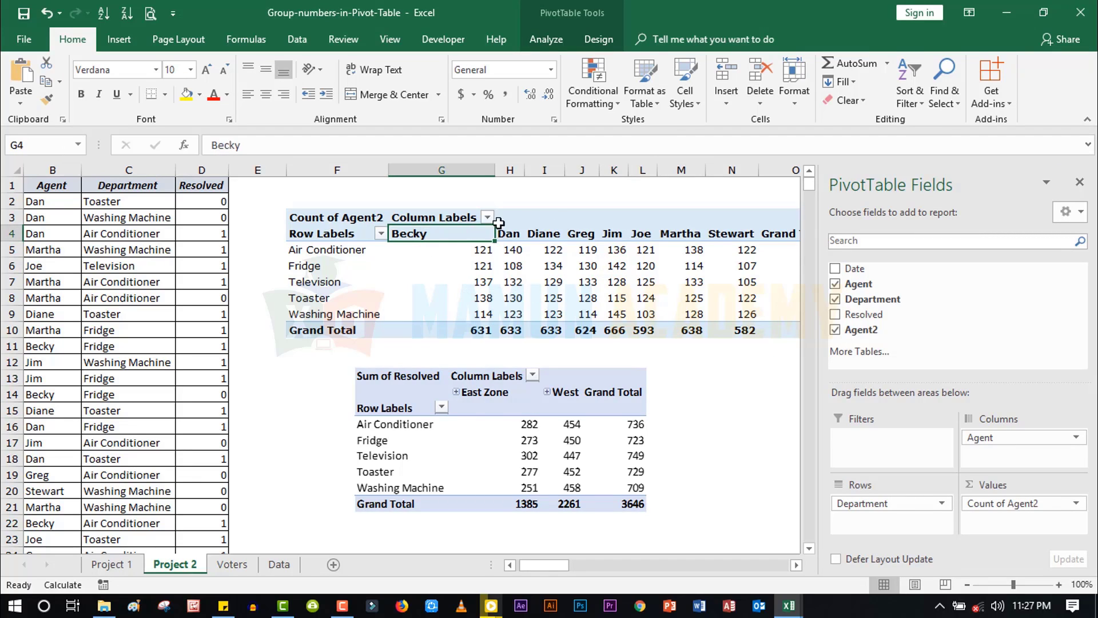
pyautogui.moveTo(499, 223); pyautogui.dragTo(581, 233)
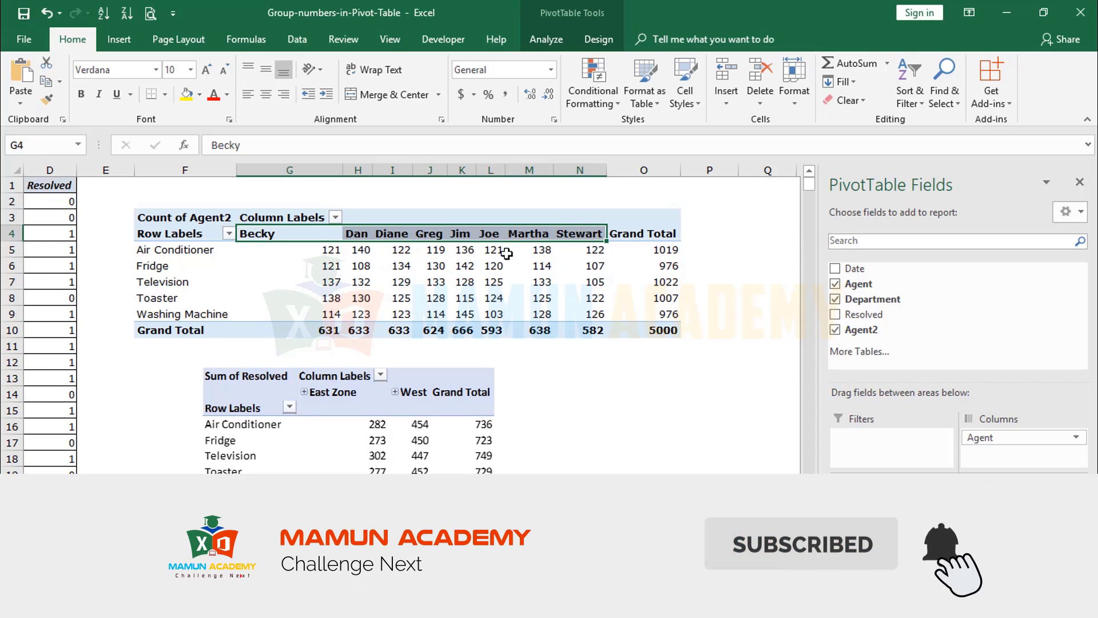
pyautogui.moveTo(321, 234)
pyautogui.mouseDown()
pyautogui.moveTo(437, 235)
pyautogui.moveTo(299, 239)
pyautogui.mouseUp()
pyautogui.rightClick(298, 232)
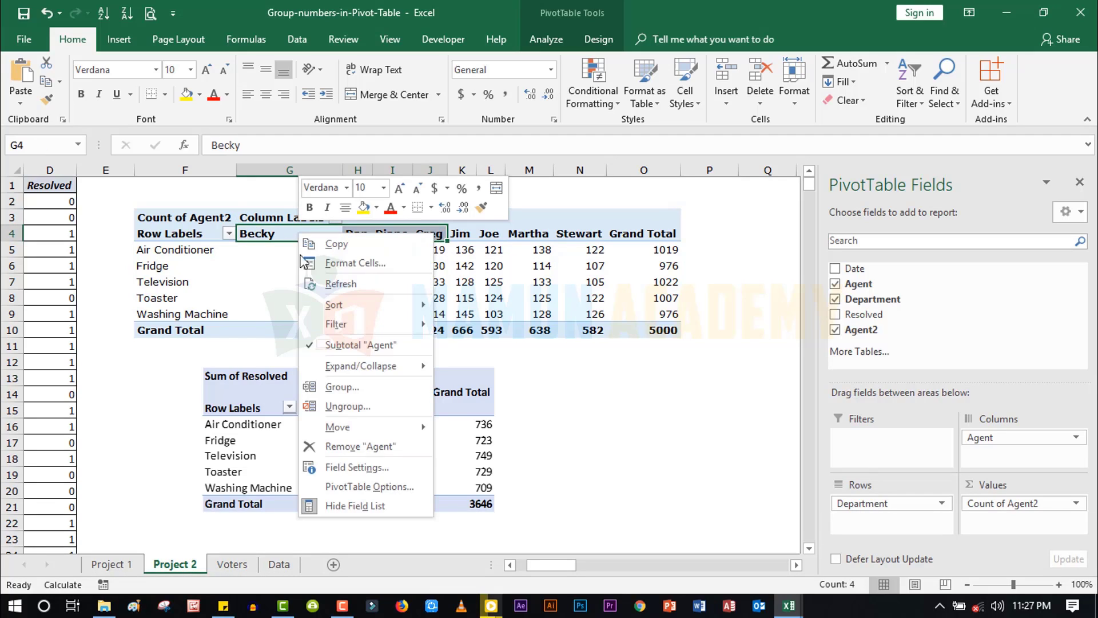
pyautogui.keyDown('shift'); pyautogui.click(394, 238); pyautogui.keyUp('shift')
pyautogui.hotkey('shift', 'F10')
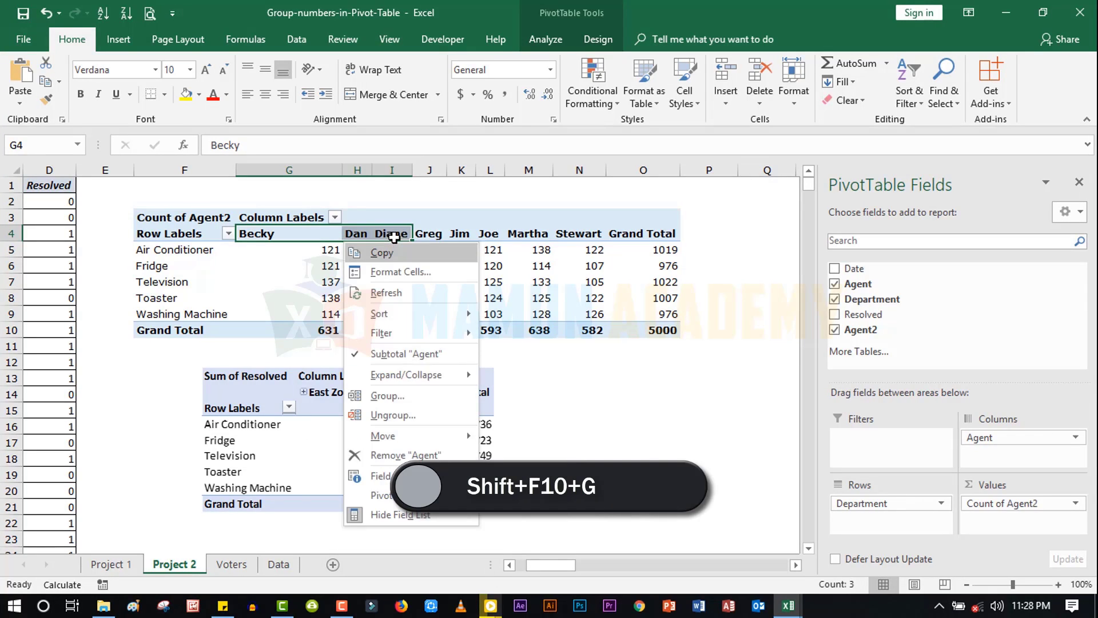
pyautogui.press('g')
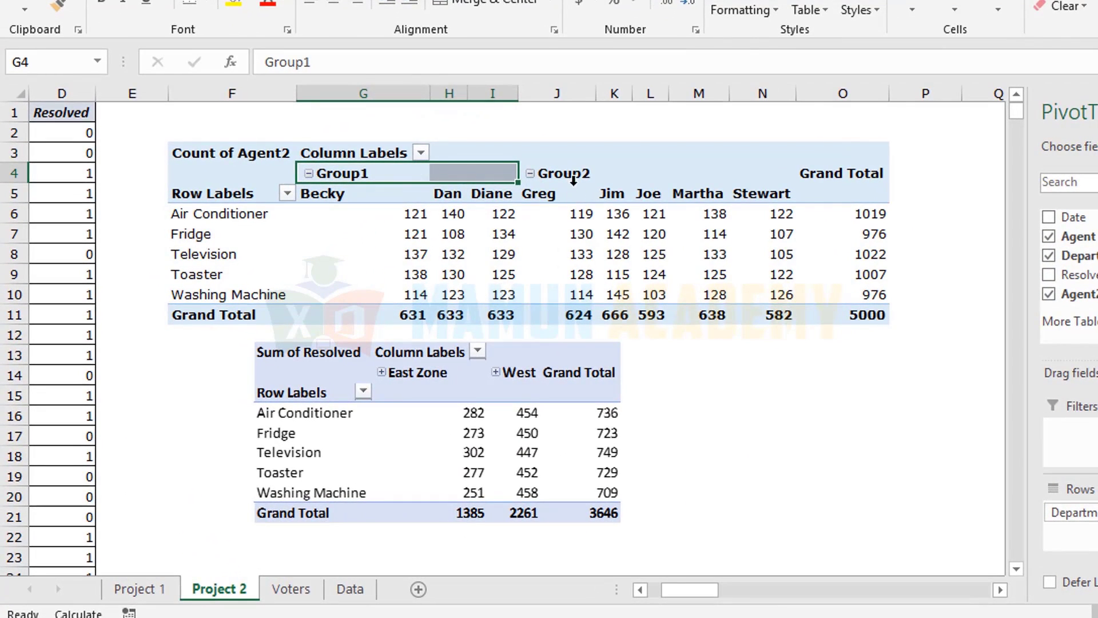
pyautogui.click(563, 173)
pyautogui.click(369, 173)
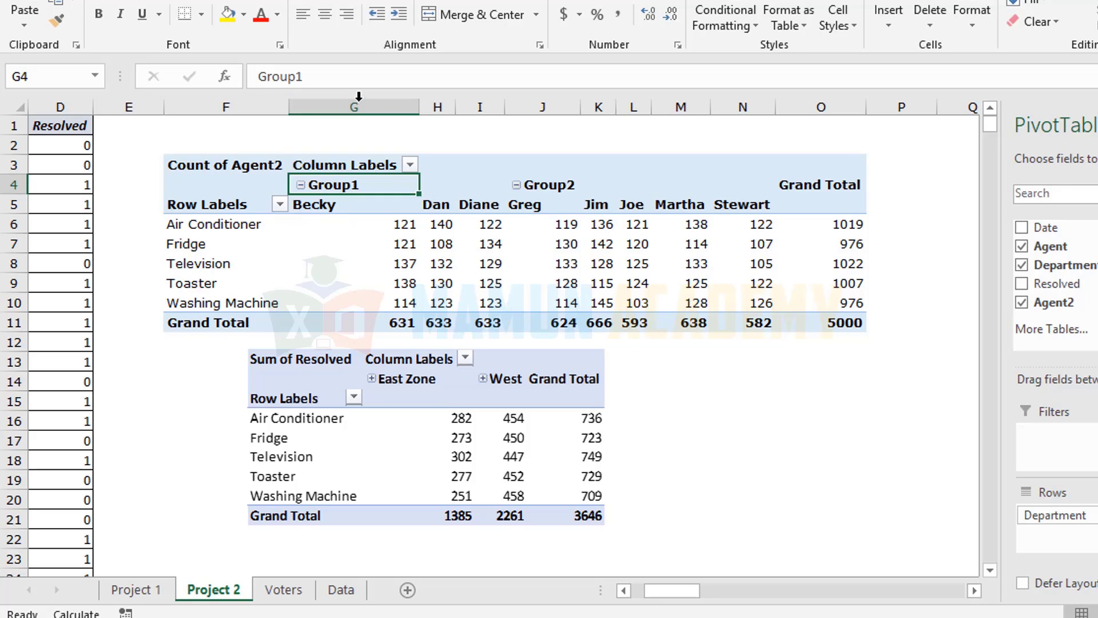
# Rename the agent column groups Group1 to 'East Zone' and Group2 to 'West Zone'.
pyautogui.doubleClick(351, 72)
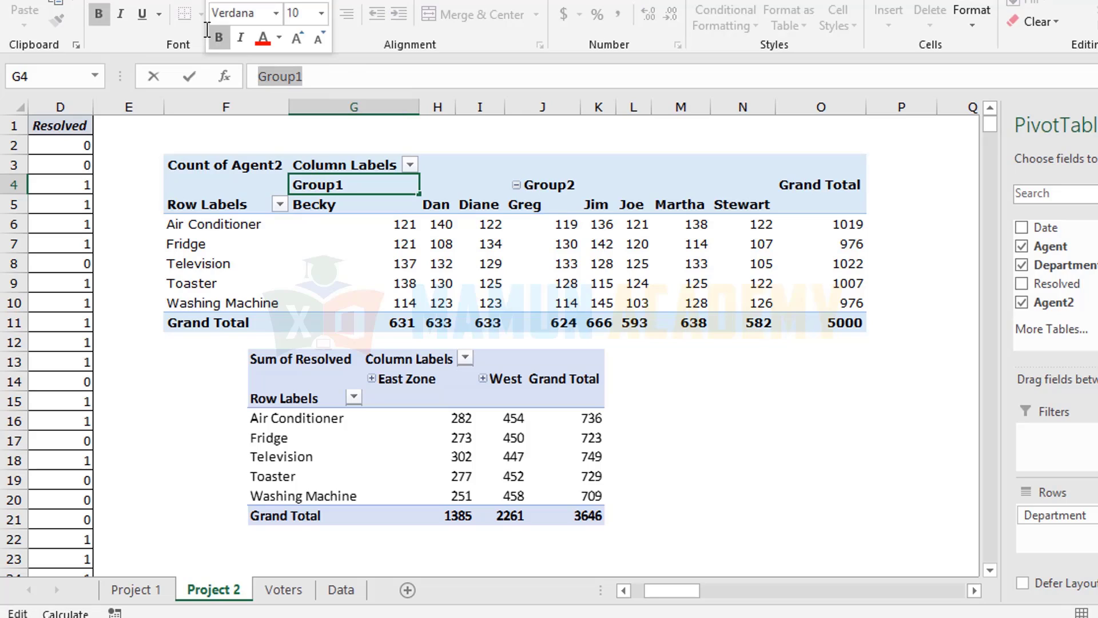
pyautogui.write('East')
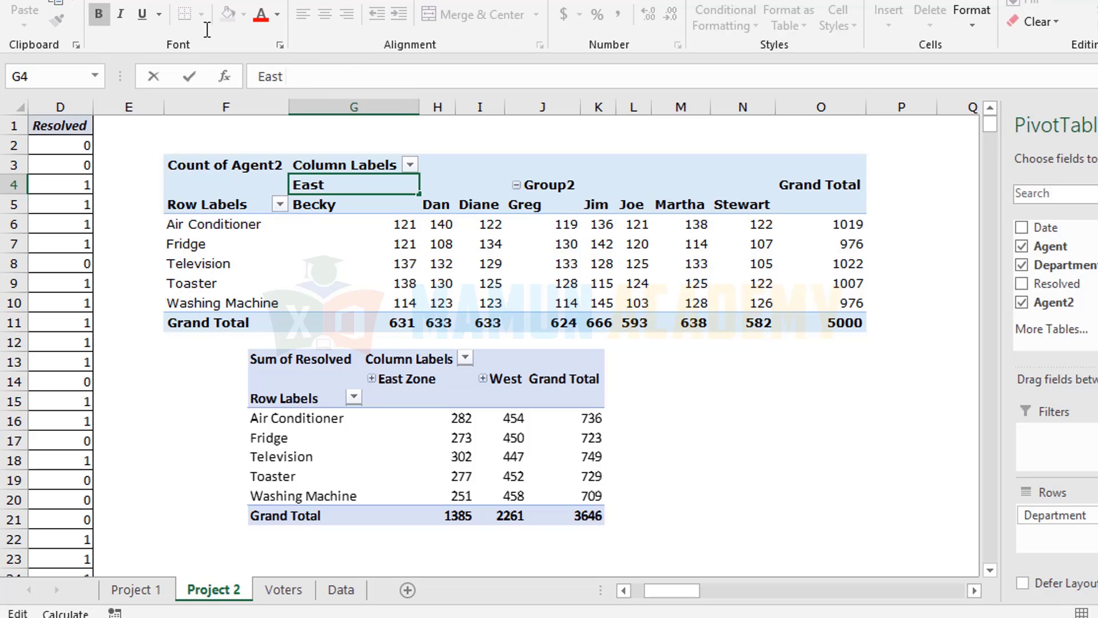
pyautogui.write('e')
pyautogui.press('Tab')
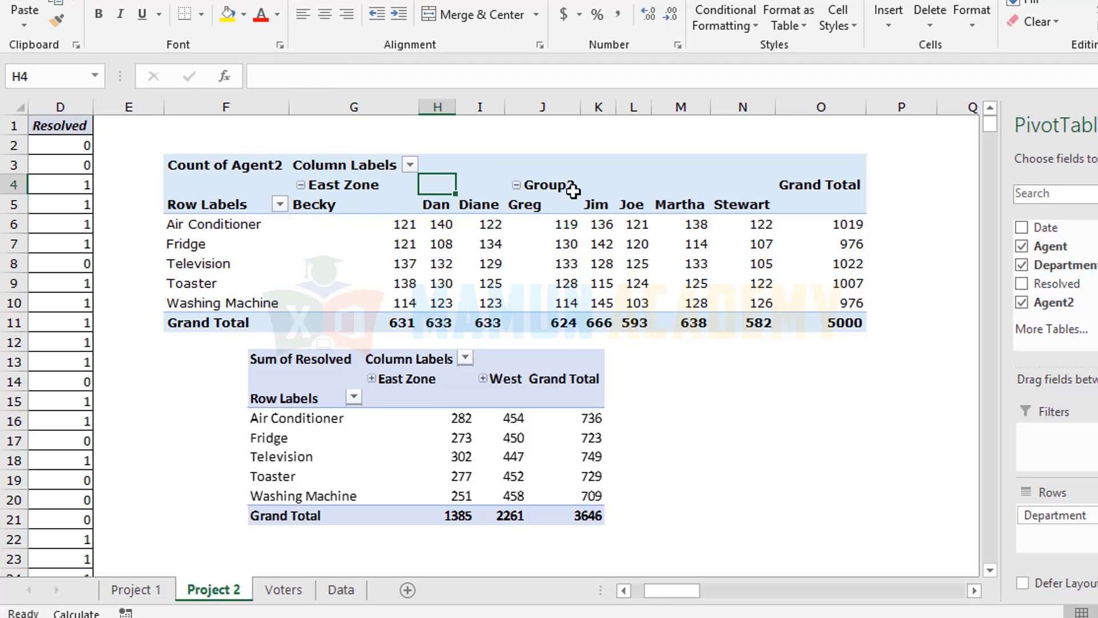
pyautogui.click(558, 189)
pyautogui.doubleClick(268, 77)
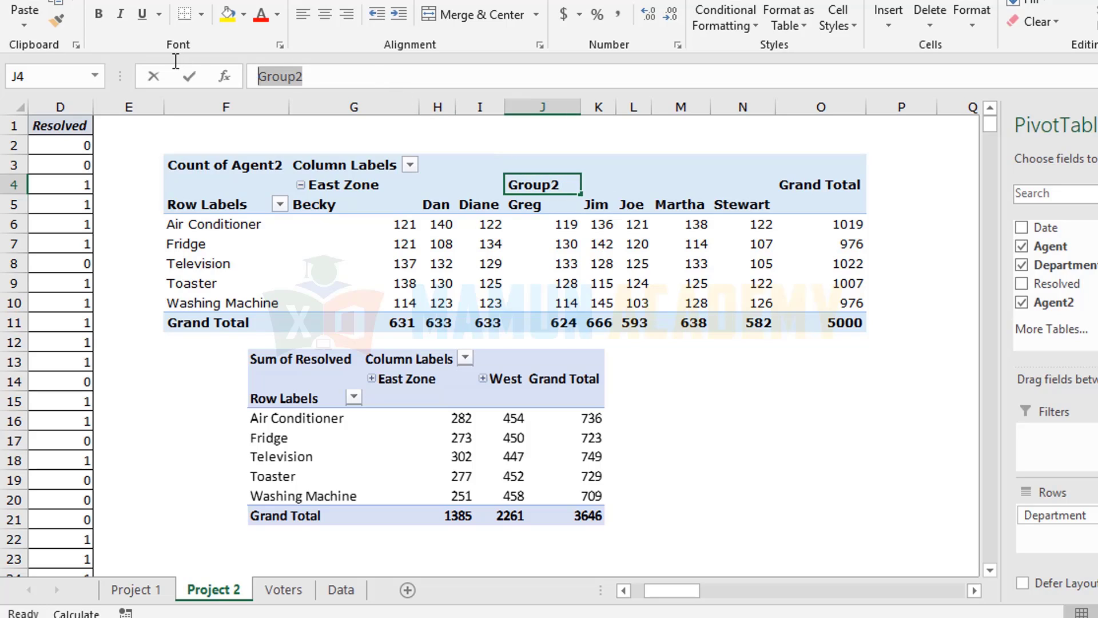
pyautogui.write('West Z')
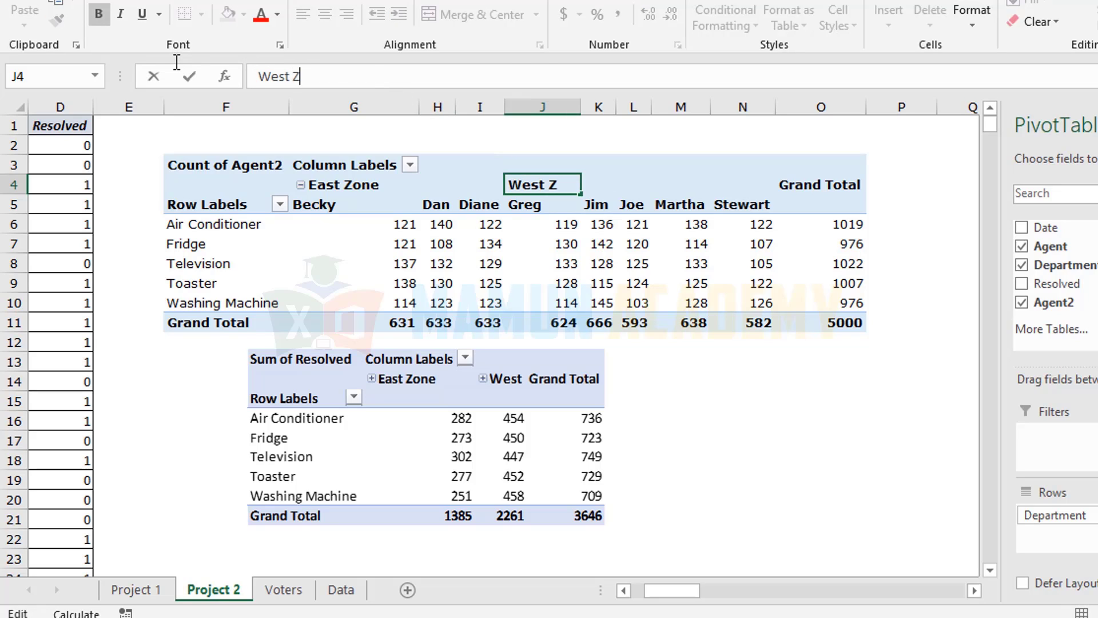
pyautogui.write('one')
pyautogui.press('Return')
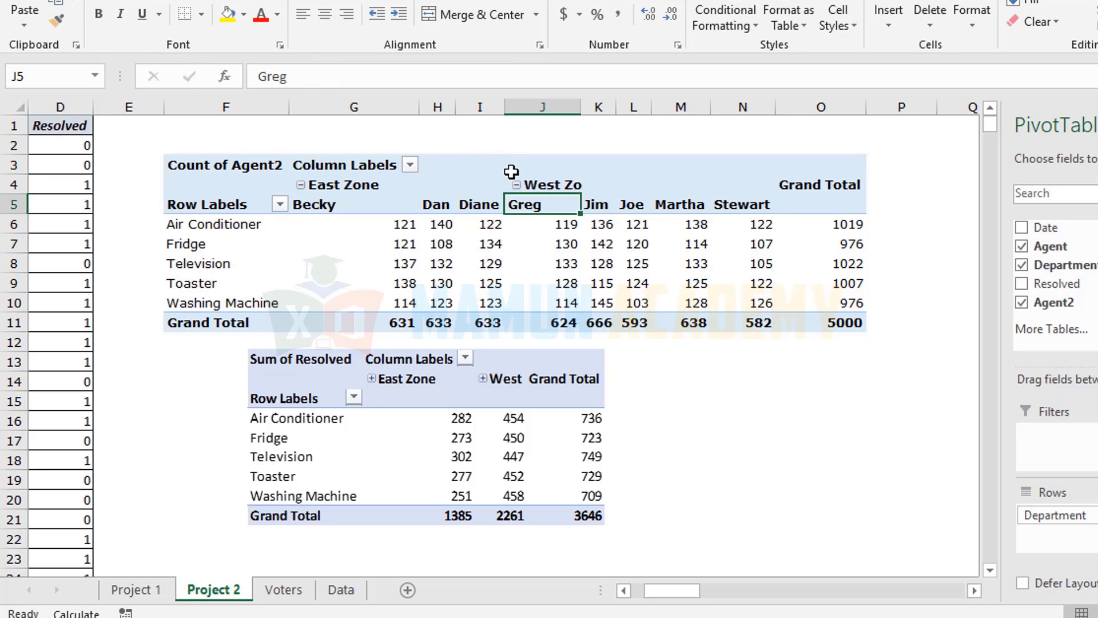
# Collapse West Zone (3103) and East Zone (1897) to single columns and select both headers.
pyautogui.click(517, 185)
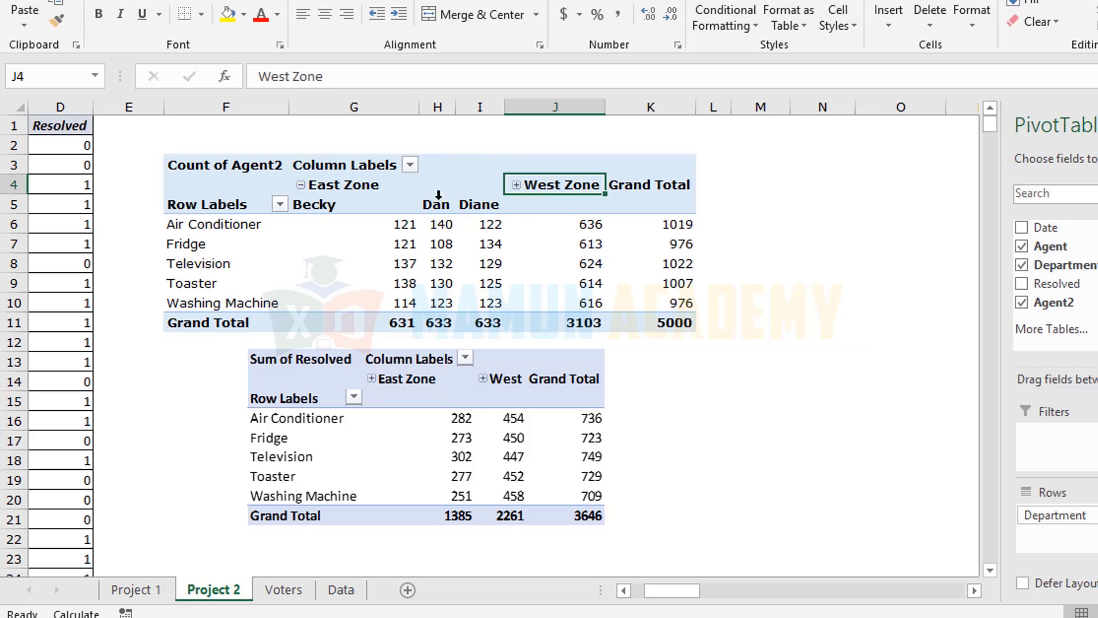
pyautogui.click(300, 185)
pyautogui.click(695, 257)
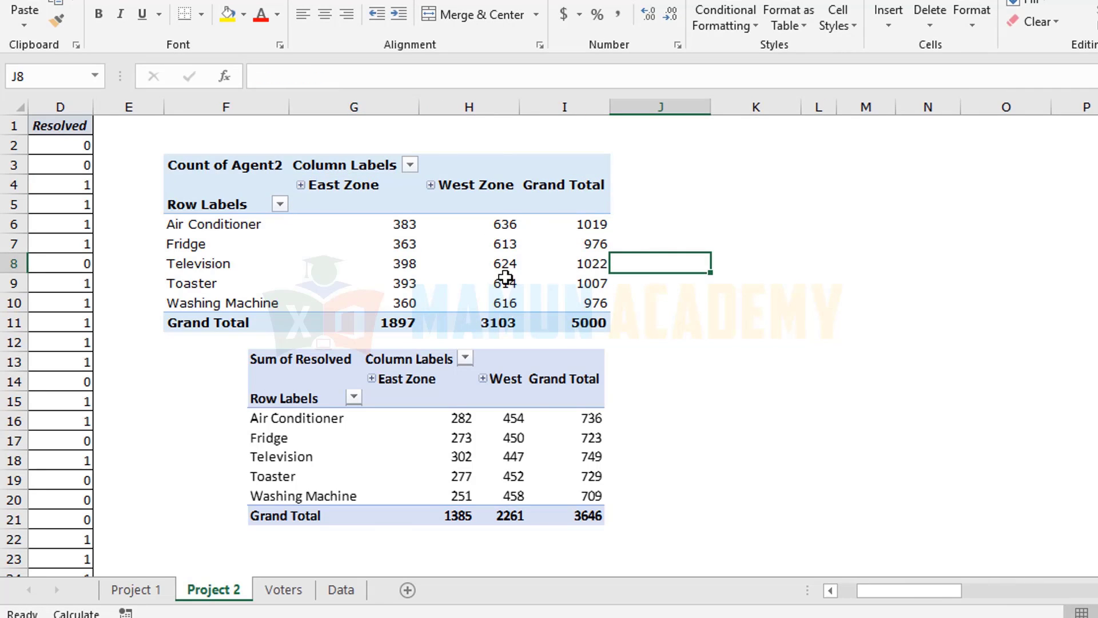
pyautogui.moveTo(357, 186); pyautogui.dragTo(458, 184)
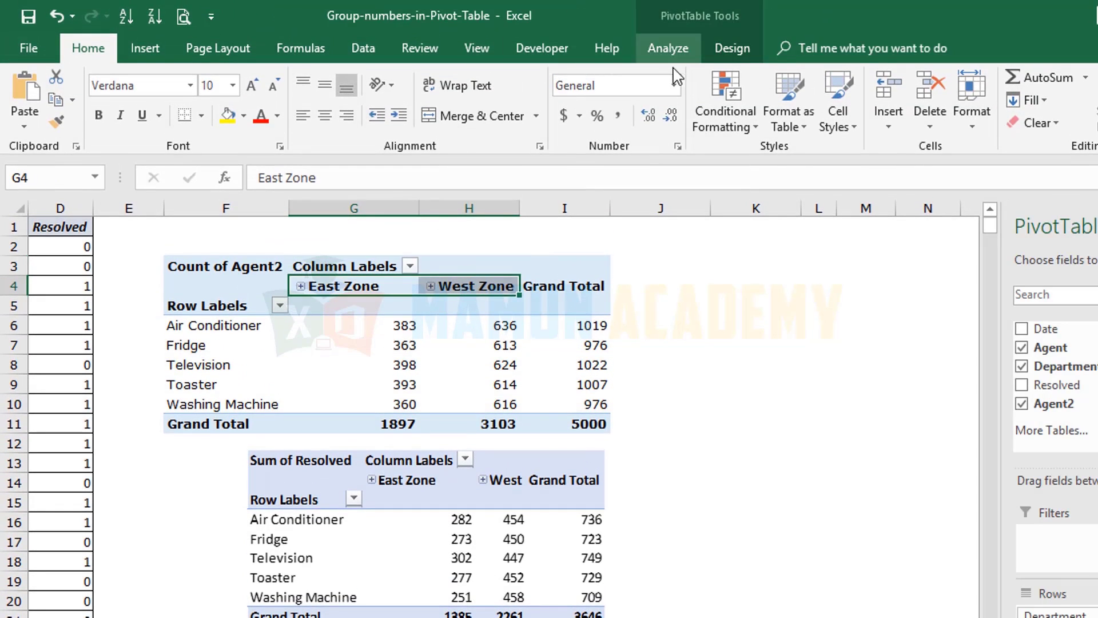
# Ungroup the agents and switch the pivot values to Sum of Resolved.
pyautogui.click(675, 53)
pyautogui.click(355, 100)
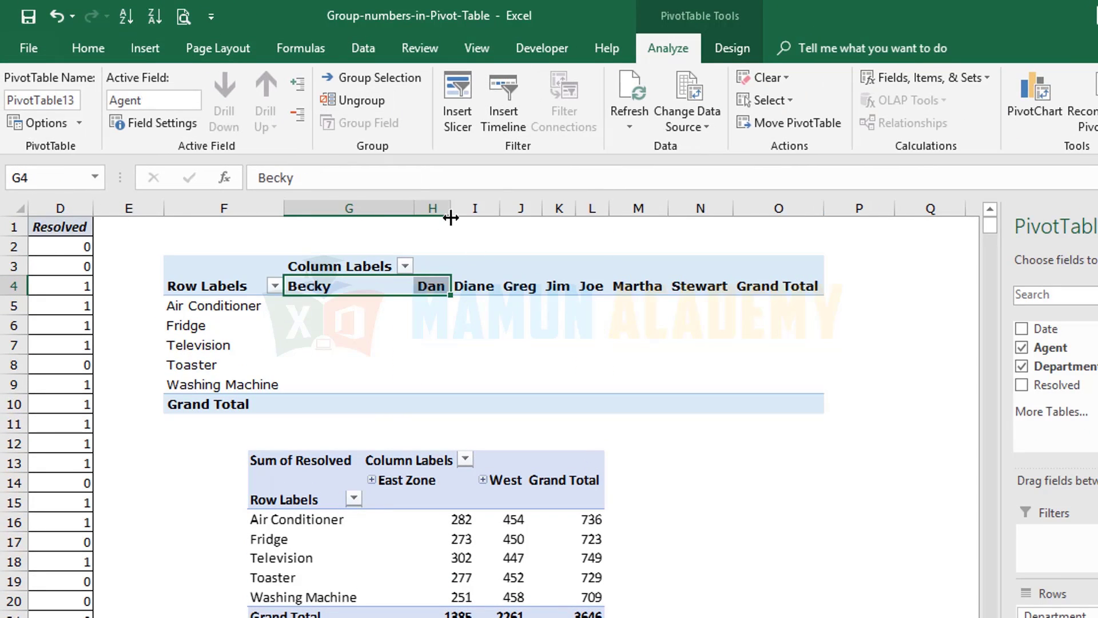
pyautogui.click(574, 347)
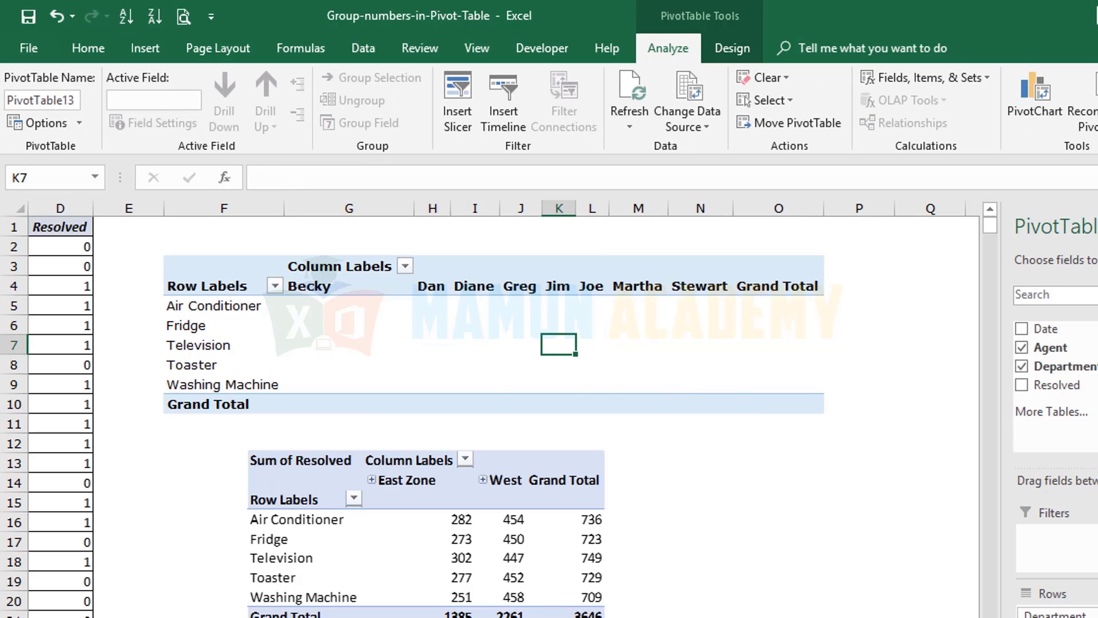
pyautogui.click(1021, 385)
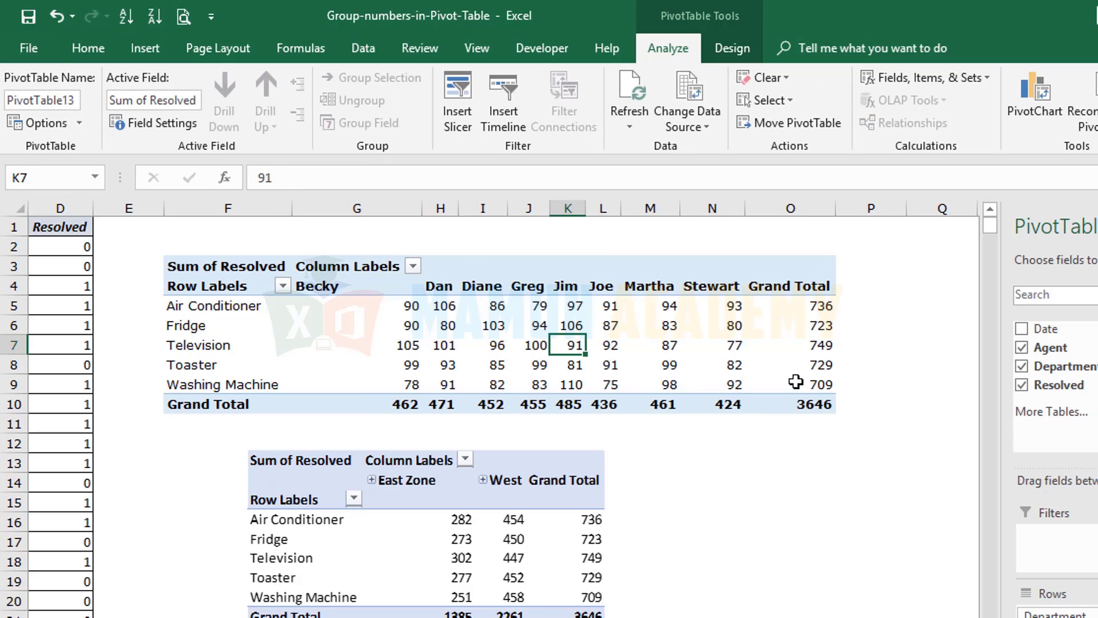
# Select the Becky, Greg and Martha headers and group them into Group1.
pyautogui.click(336, 290)
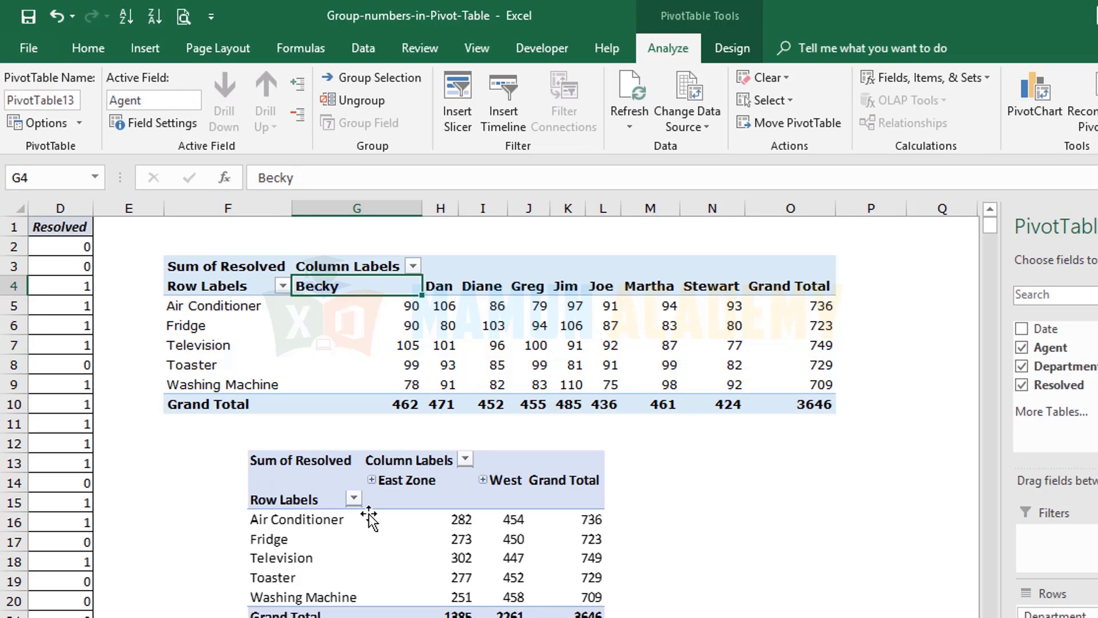
pyautogui.keyDown('ctrl'); pyautogui.click(566, 286); pyautogui.keyUp('ctrl')
pyautogui.keyDown('ctrl'); pyautogui.click(644, 286); pyautogui.keyUp('ctrl')
pyautogui.keyDown('ctrl'); pyautogui.click(526, 287); pyautogui.keyUp('ctrl')
pyautogui.keyDown('ctrl'); pyautogui.click(661, 286); pyautogui.keyUp('ctrl')
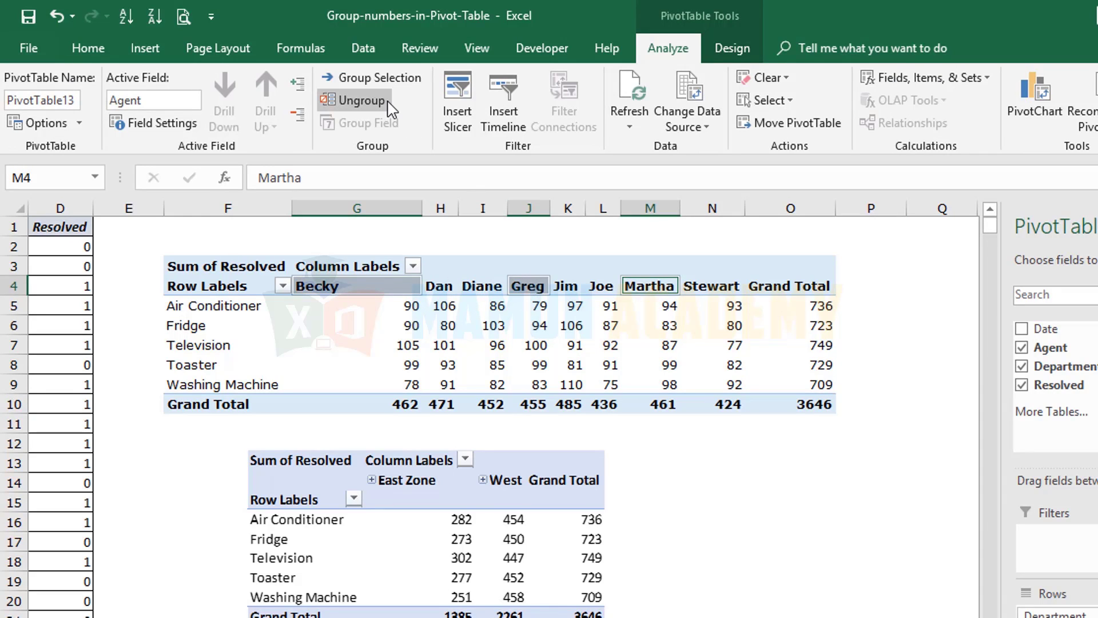
pyautogui.click(382, 80)
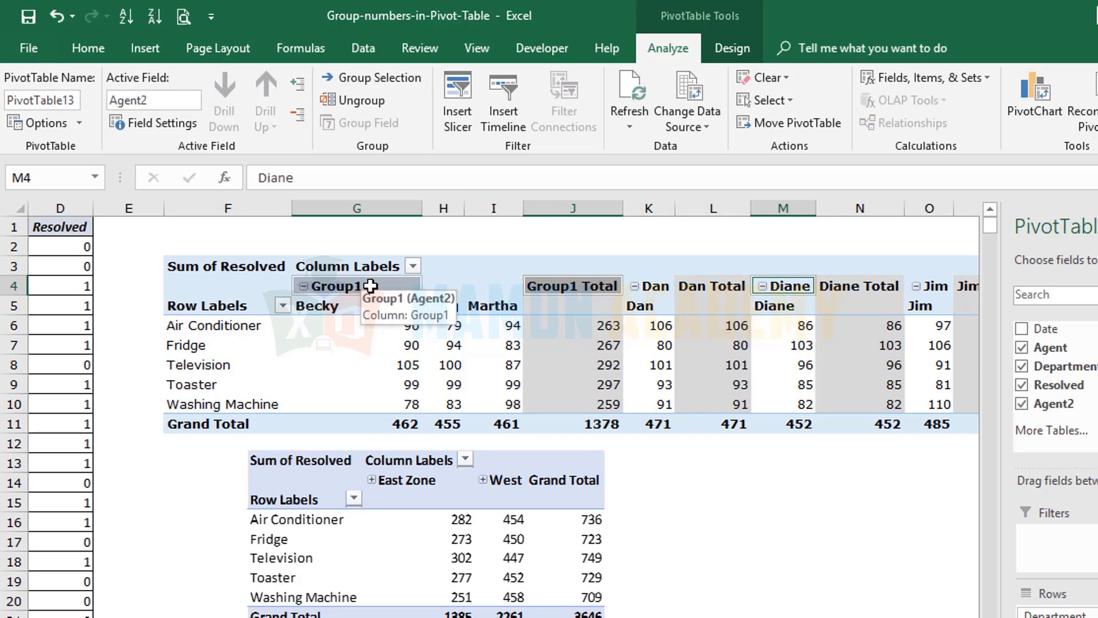
# Rename Group1 to East and collapse it to a single 1378 column.
pyautogui.click(370, 286)
pyautogui.doubleClick(280, 178)
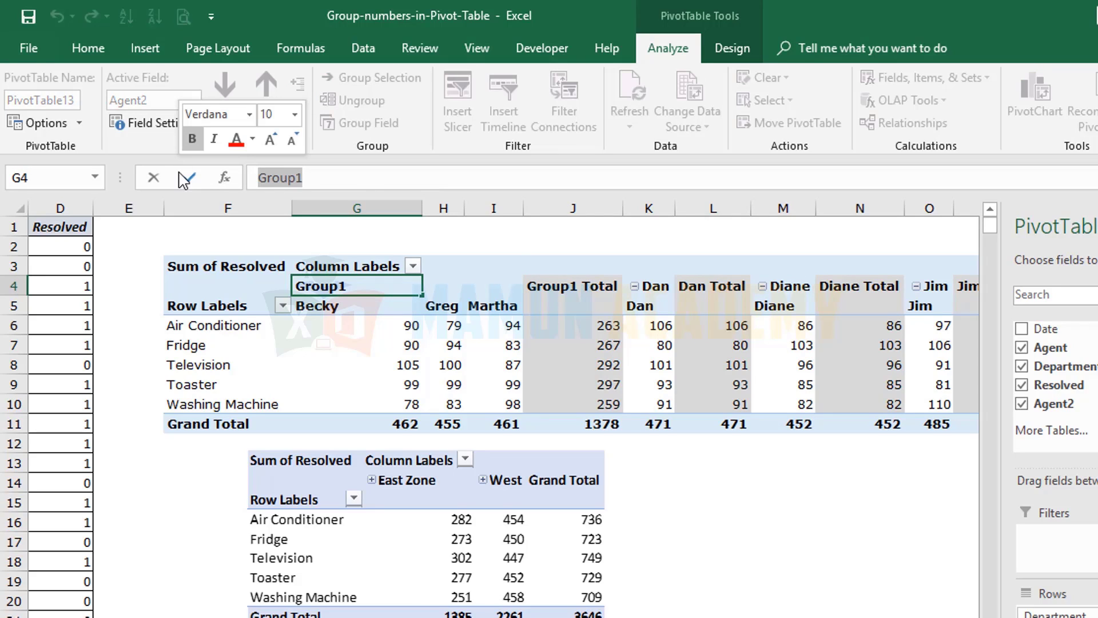
pyautogui.write('East')
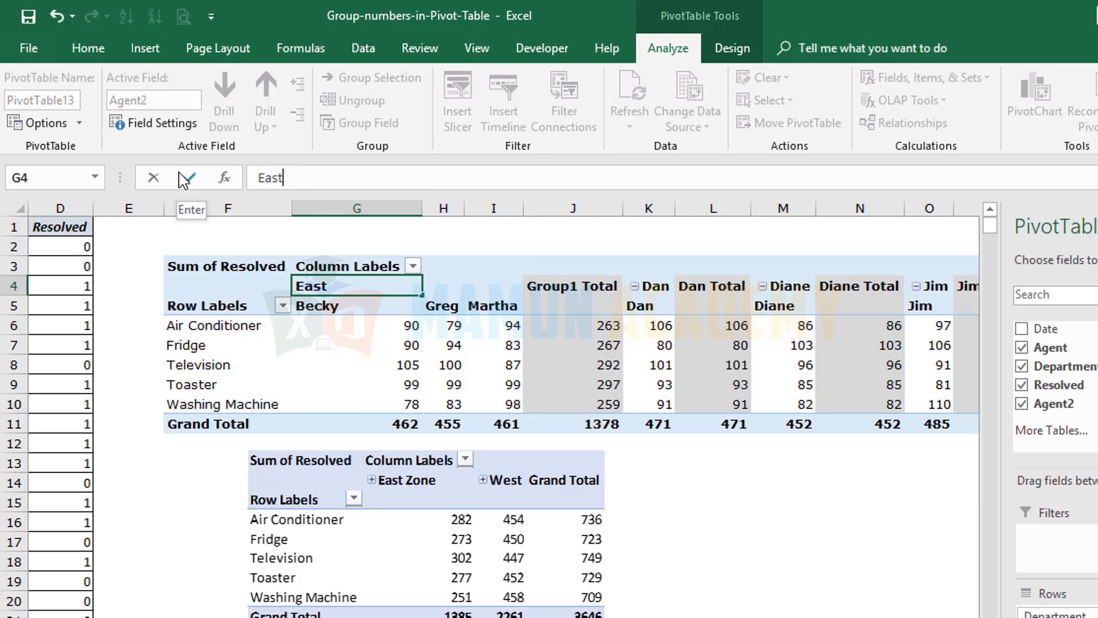
pyautogui.press('Return')
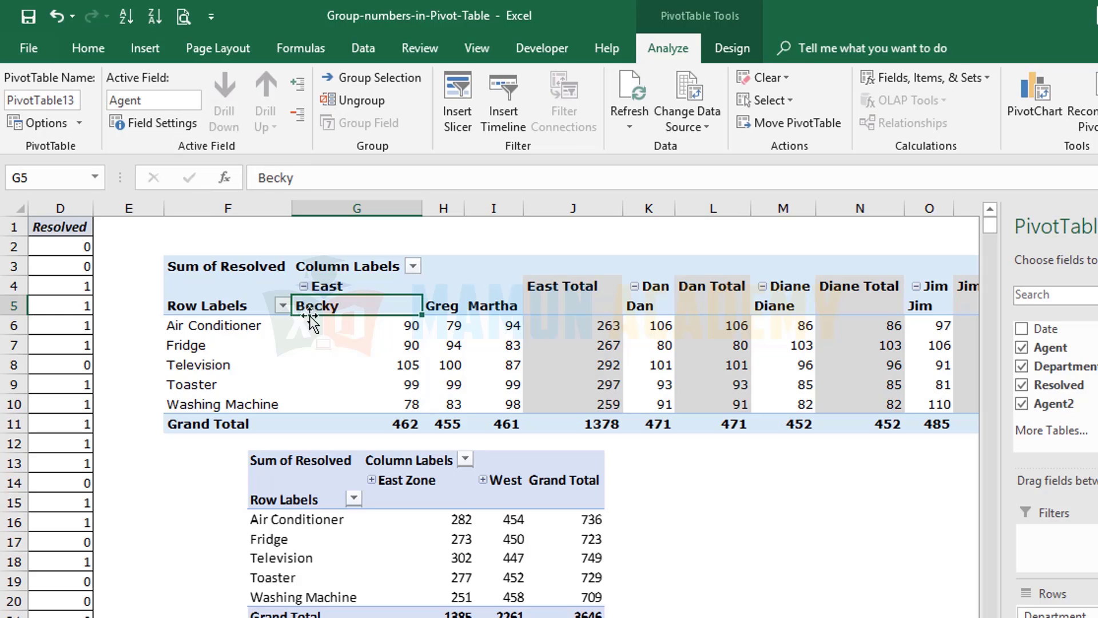
pyautogui.click(304, 286)
# Select the Diane and Joe headers and group them into Group2.
pyautogui.click(718, 481)
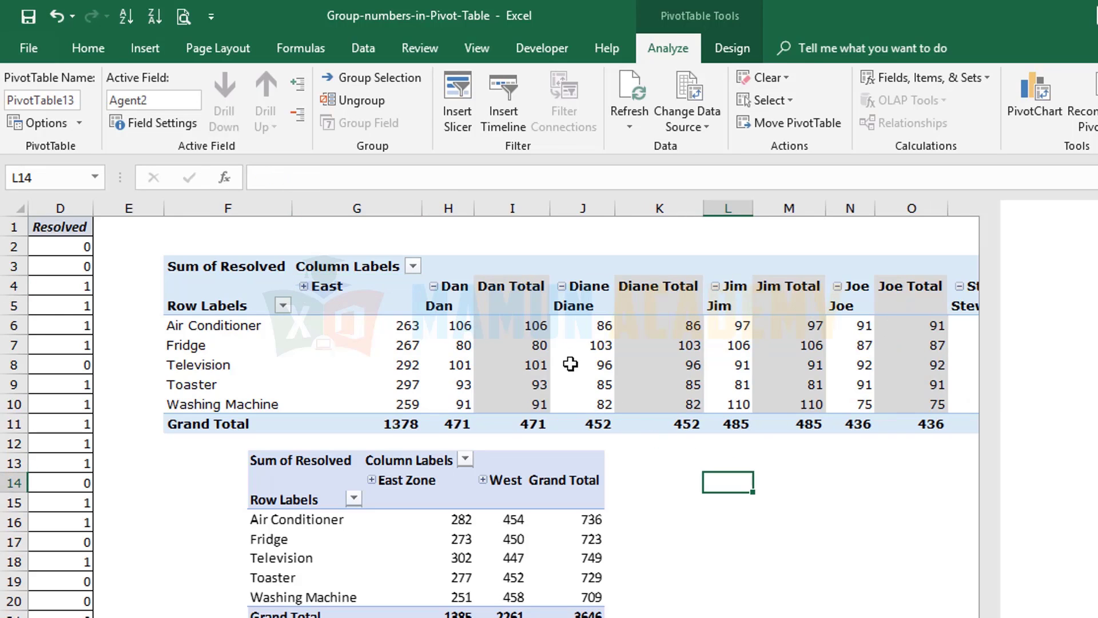
pyautogui.click(458, 286)
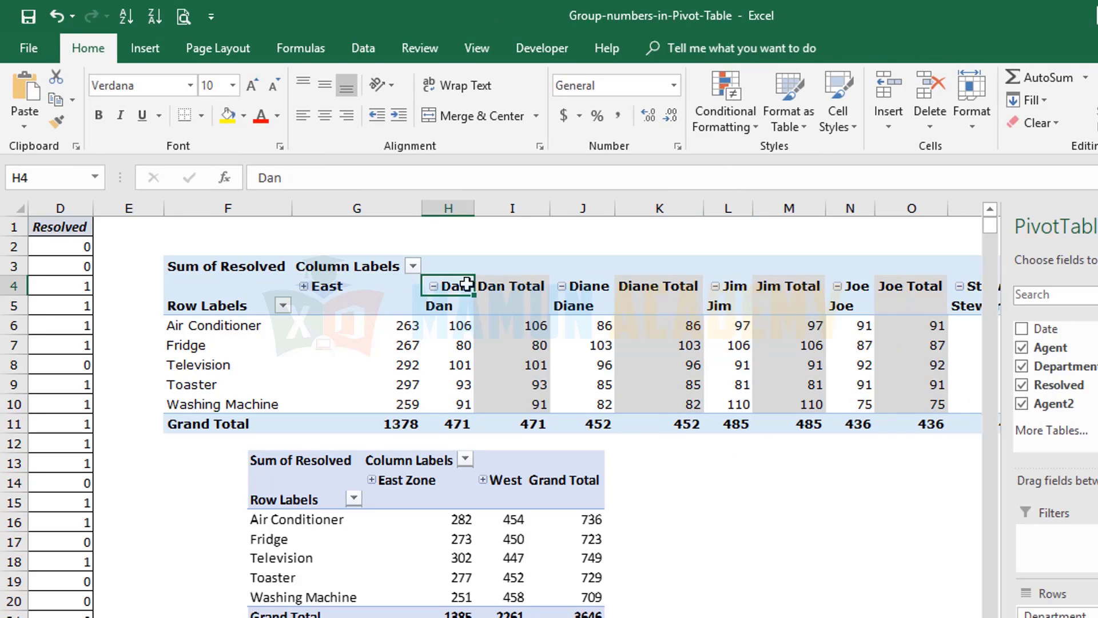
pyautogui.click(445, 307)
pyautogui.click(578, 295)
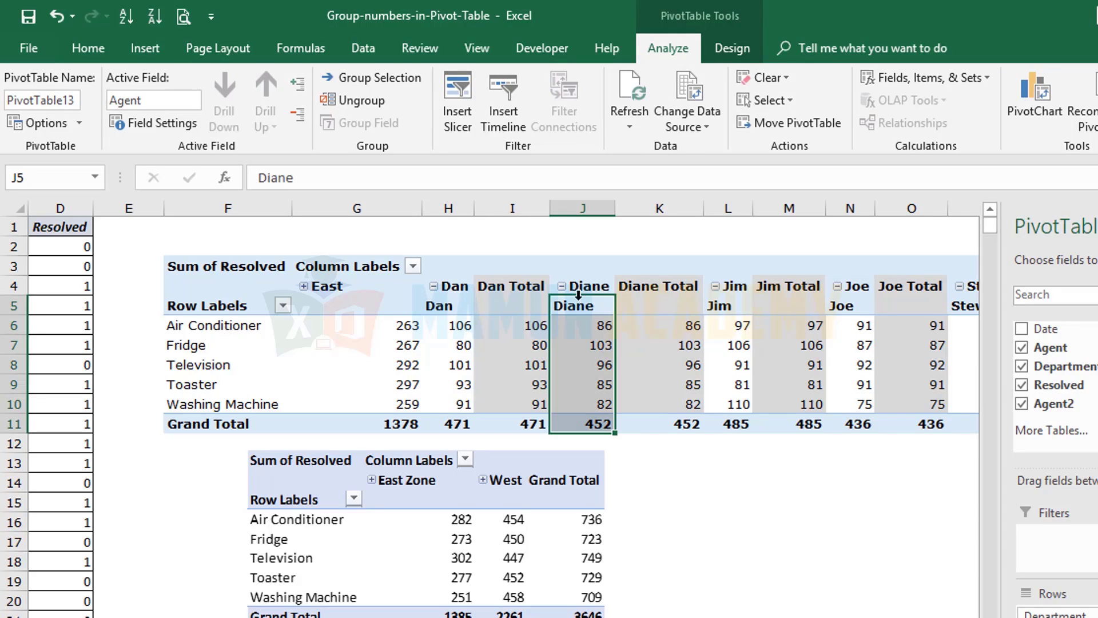
pyautogui.click(452, 312)
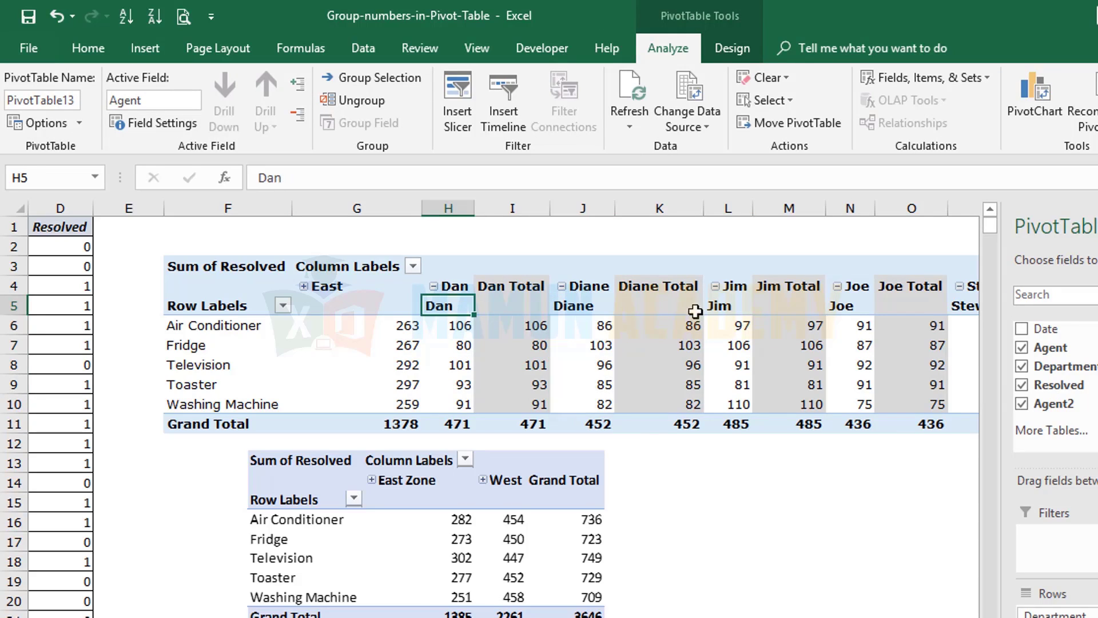
pyautogui.click(852, 298)
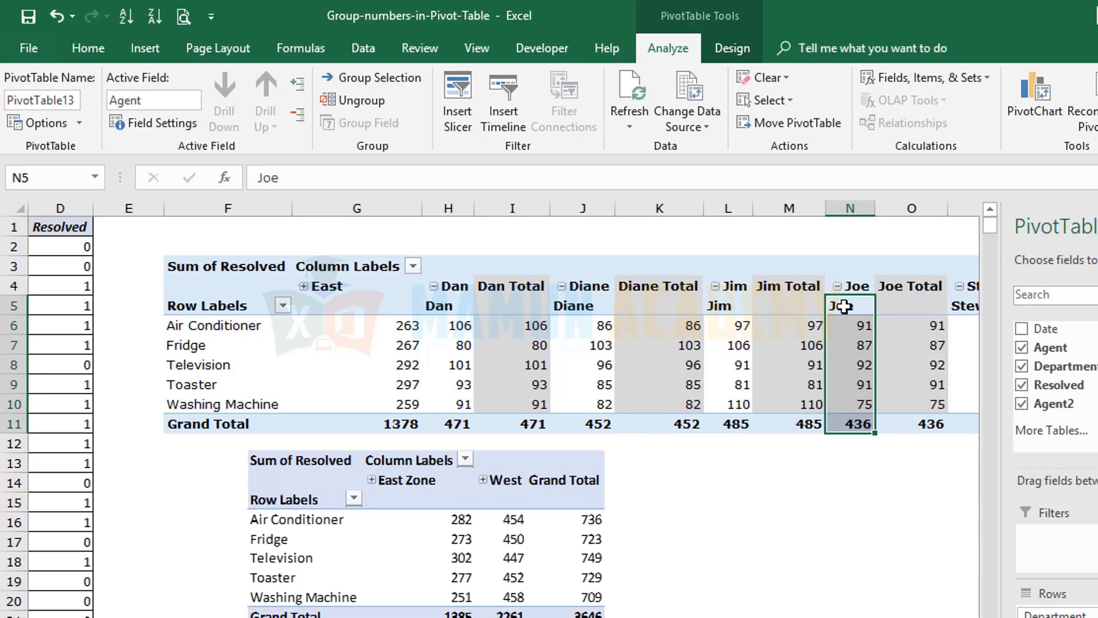
pyautogui.click(844, 307)
pyautogui.keyDown('ctrl'); pyautogui.click(587, 310); pyautogui.keyUp('ctrl')
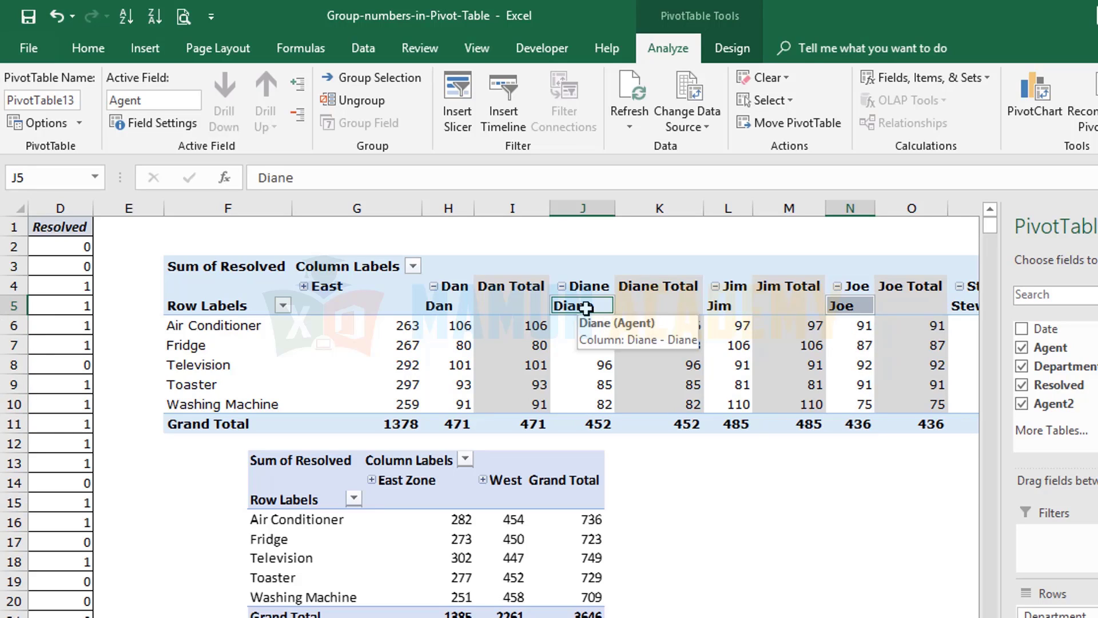
pyautogui.click(401, 78)
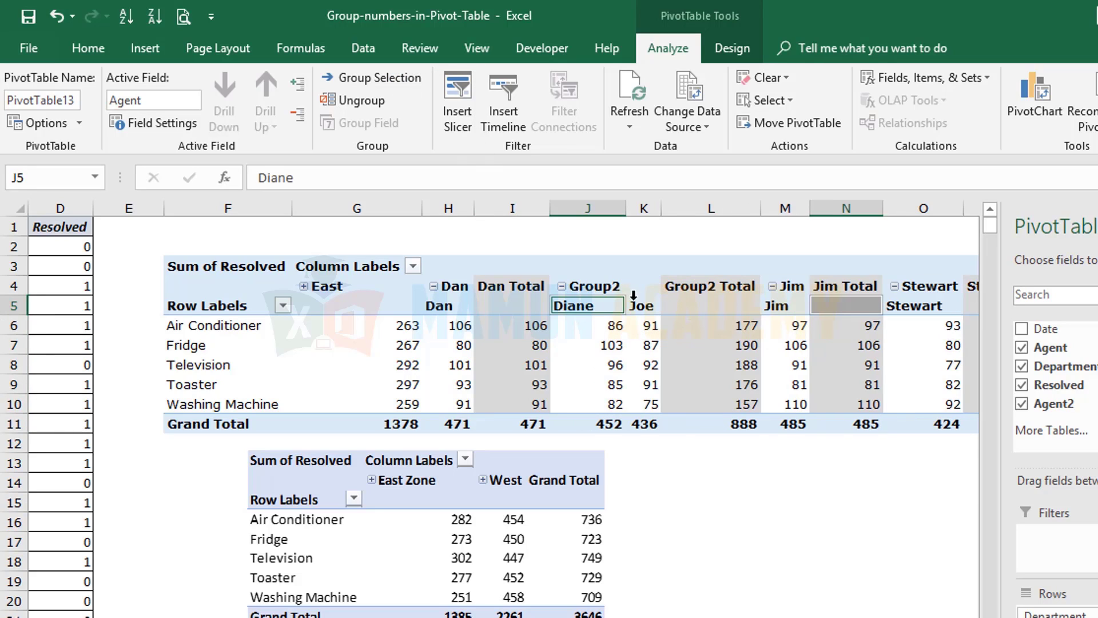
# Rename Group2 to West, collapse it to 888, then select Dan and Jim's headers.
pyautogui.click(600, 286)
pyautogui.doubleClick(405, 177)
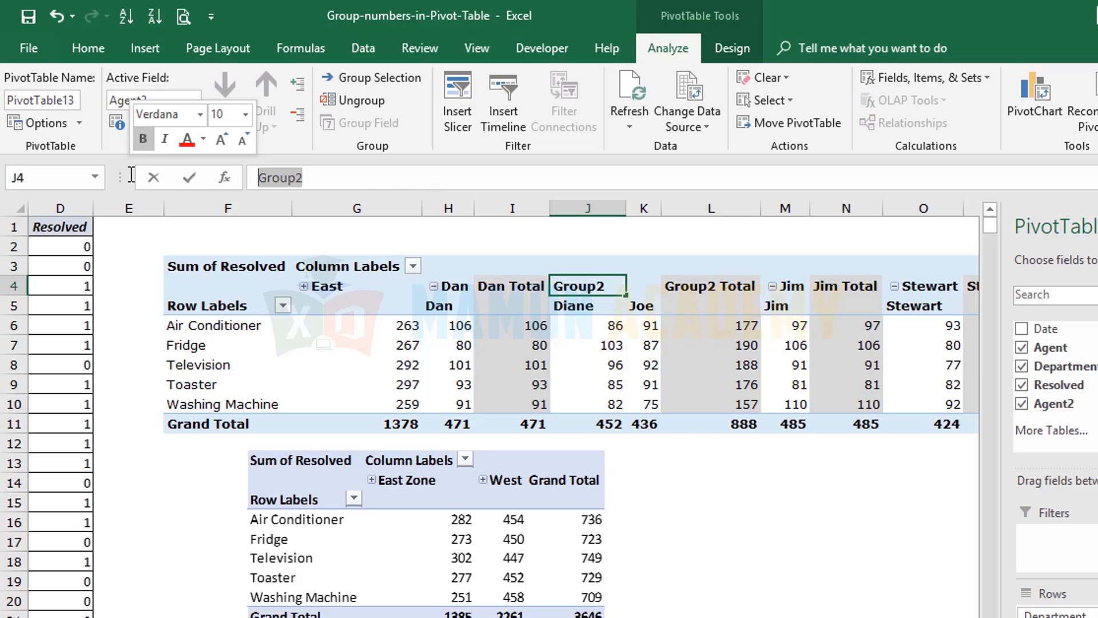
pyautogui.write('West')
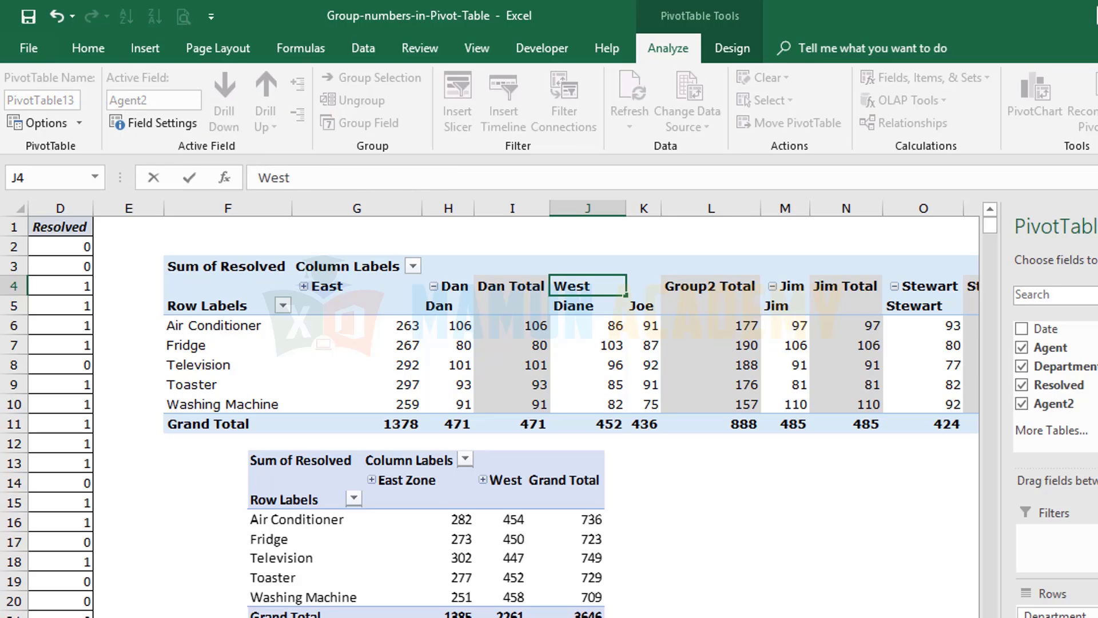
pyautogui.click(710, 521)
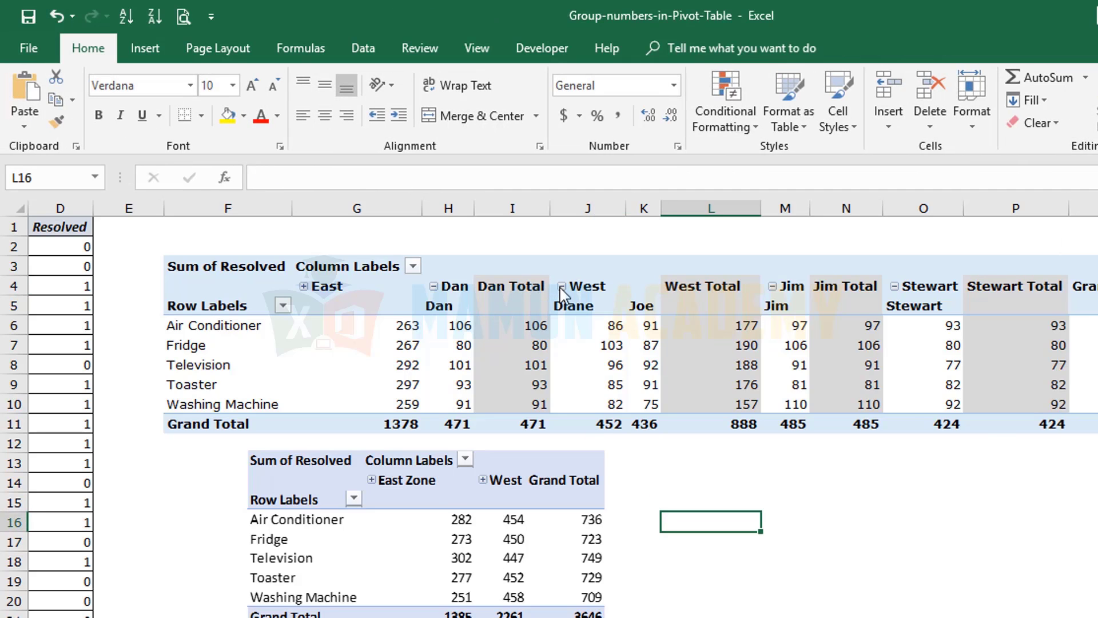
pyautogui.click(562, 287)
pyautogui.click(445, 307)
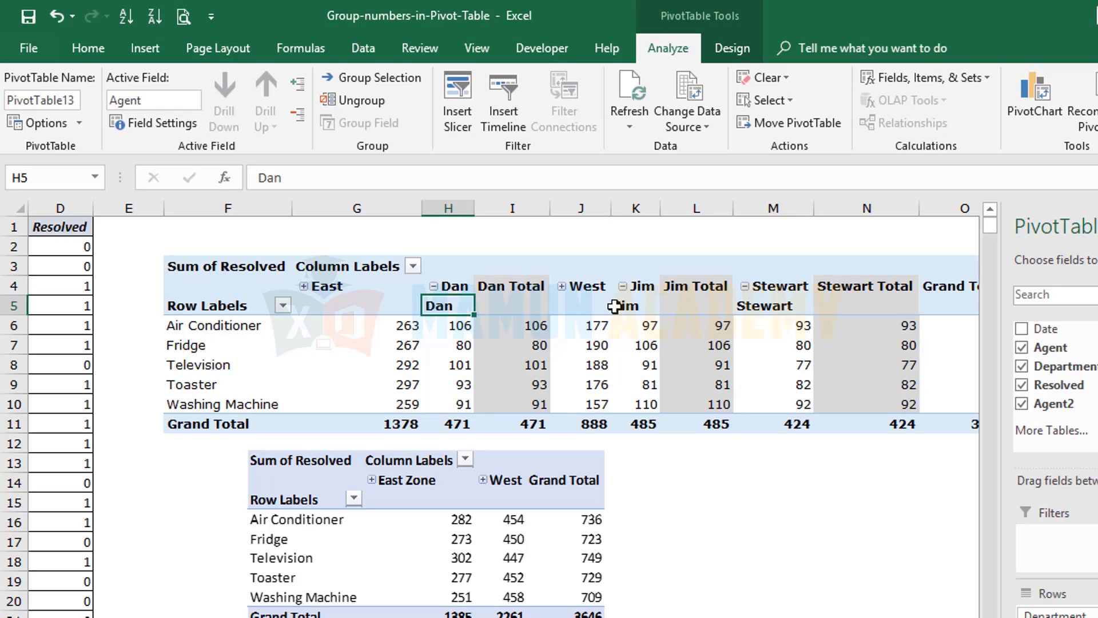
pyautogui.keyDown('ctrl'); pyautogui.click(634, 305); pyautogui.keyUp('ctrl')
# Add Stewart, group Dan, Jim and Stewart, rename the group North, and collapse it to 1380.
pyautogui.keyDown('ctrl'); pyautogui.click(778, 308); pyautogui.keyUp('ctrl')
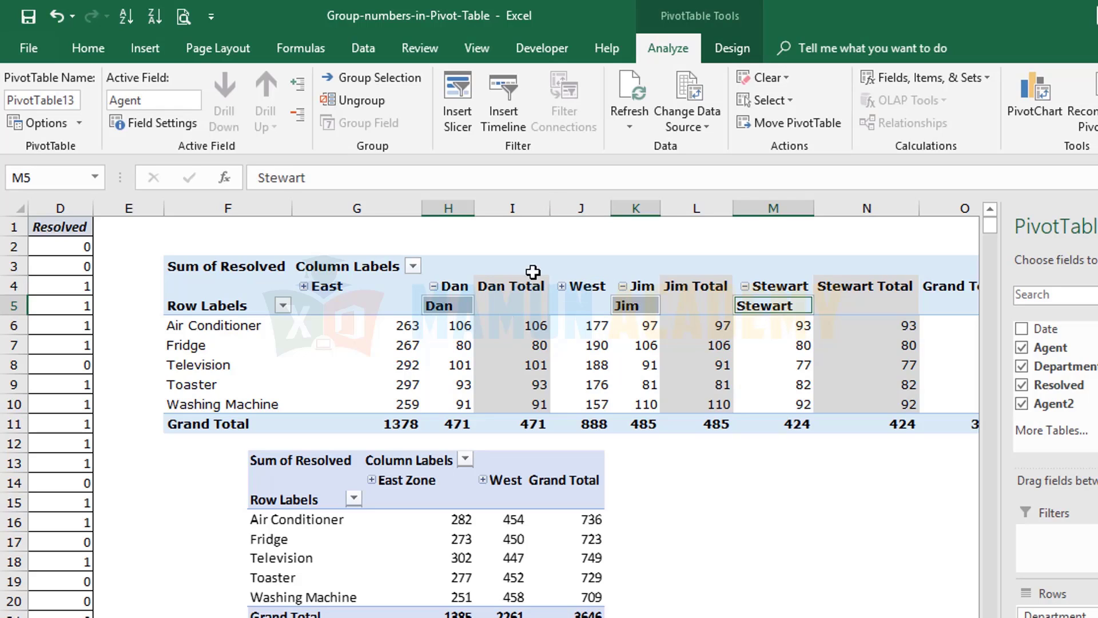
pyautogui.click(344, 77)
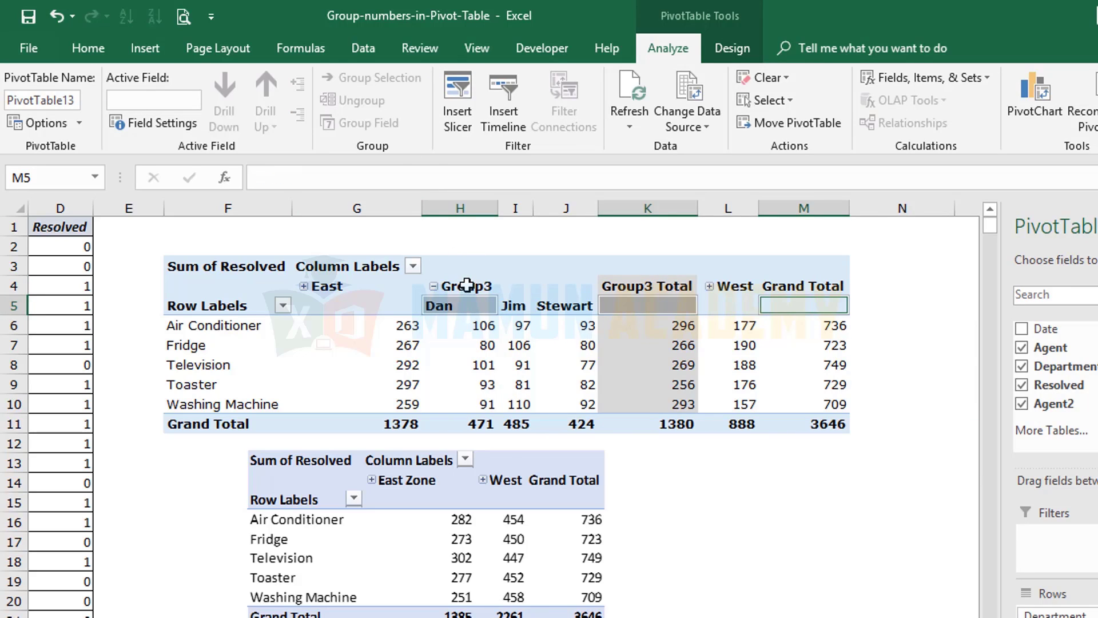
pyautogui.click(467, 285)
pyautogui.moveTo(380, 177); pyautogui.dragTo(258, 177)
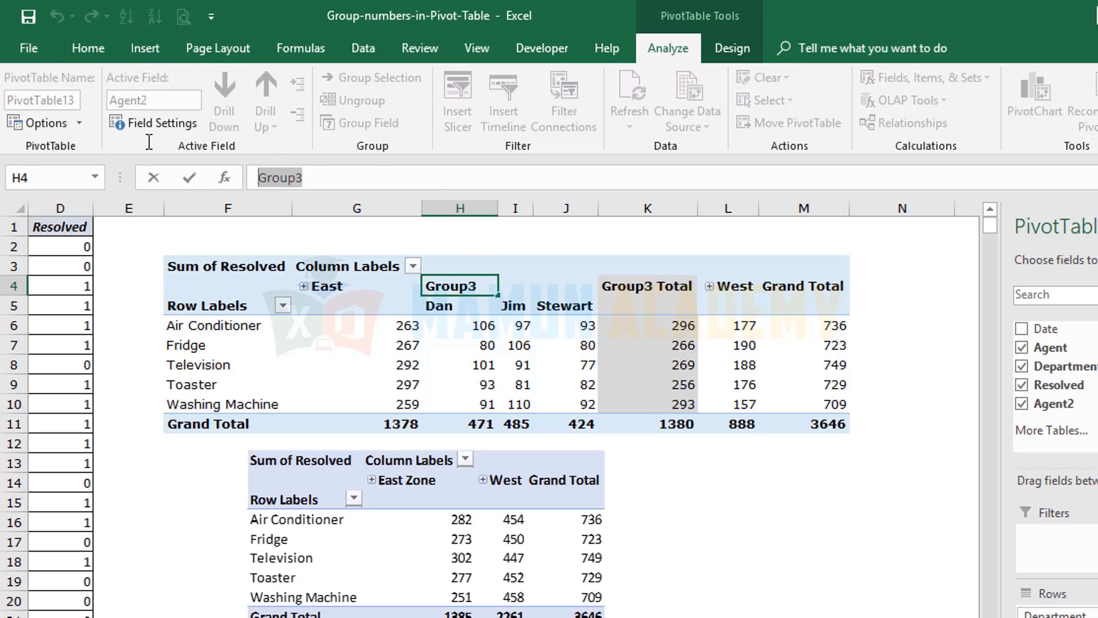
pyautogui.write('Nort')
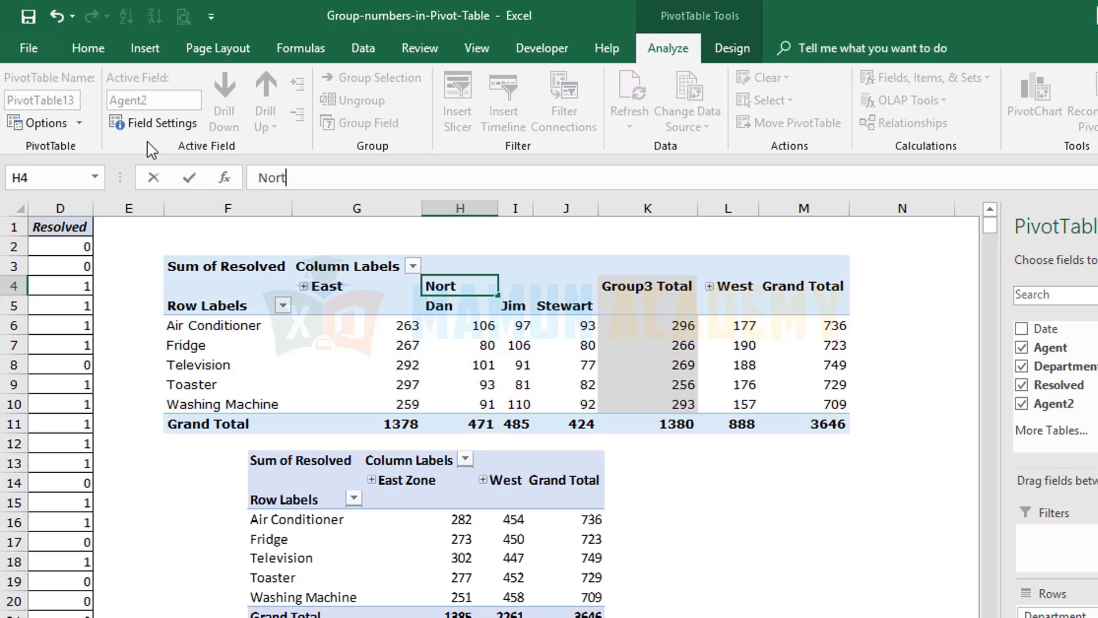
pyautogui.write('h')
pyautogui.press('Return')
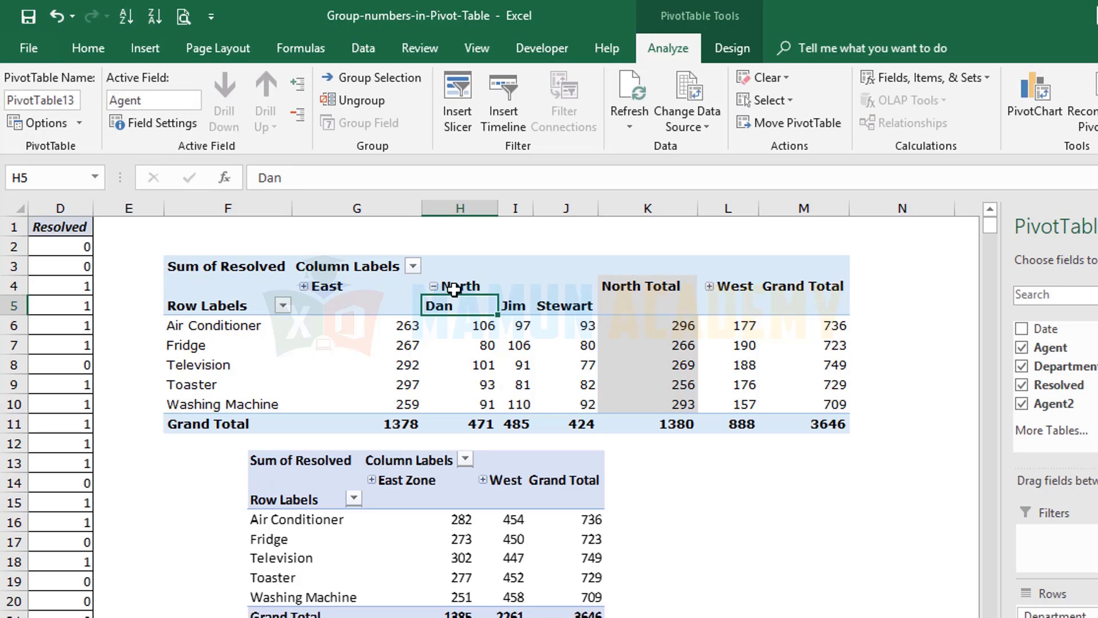
pyautogui.click(437, 289)
pyautogui.click(434, 286)
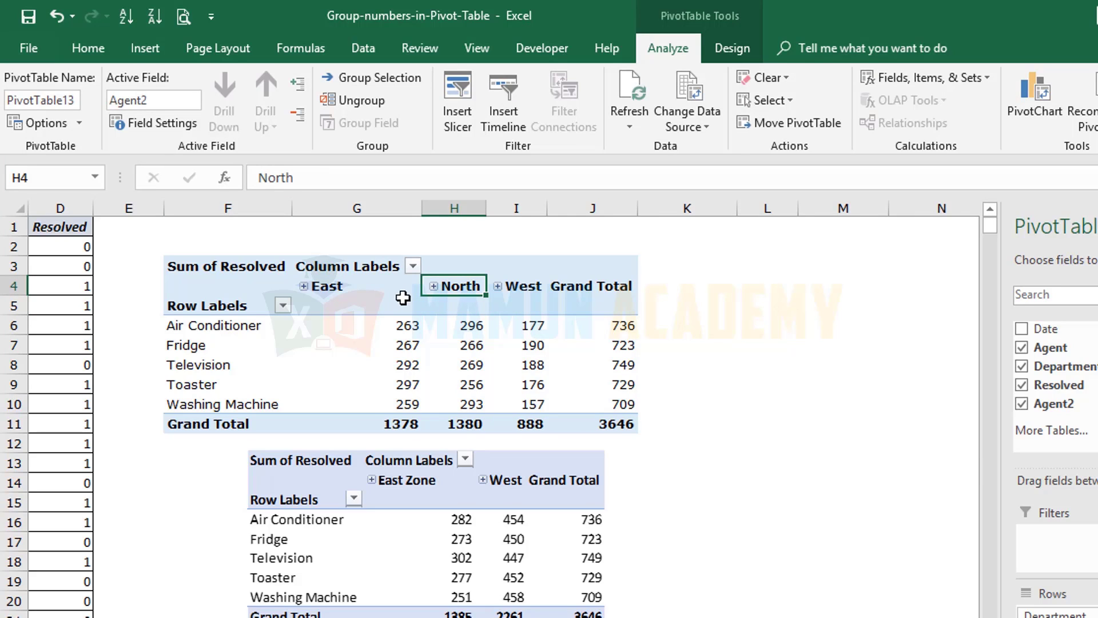
pyautogui.moveTo(704, 357); pyautogui.dragTo(764, 381)
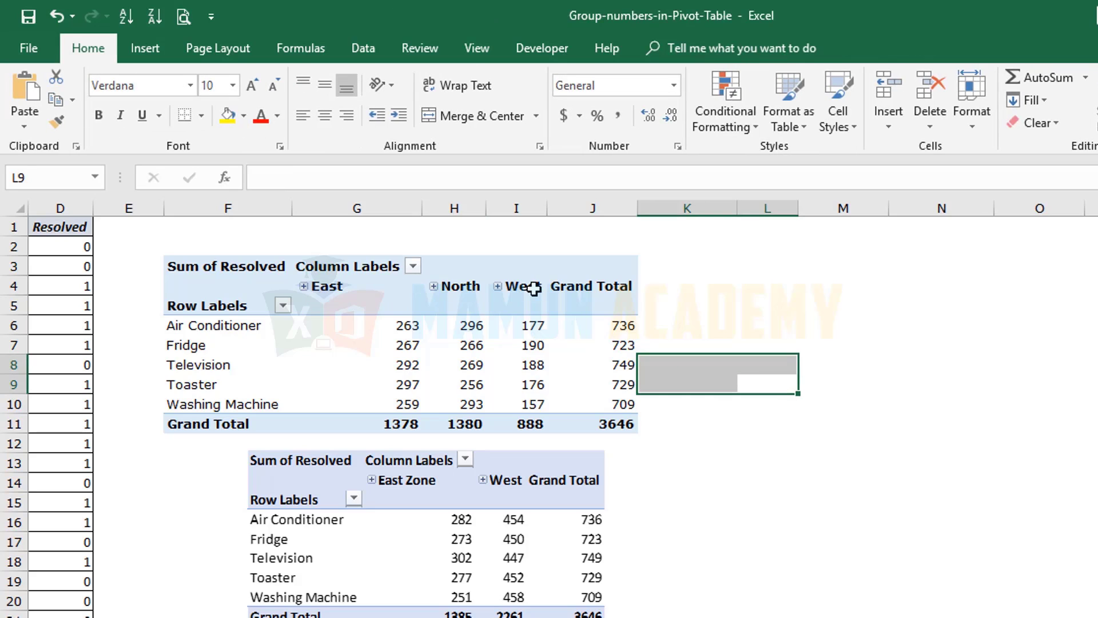
# Delete the East Zone/West picture below PivotTable13.
pyautogui.moveTo(740, 488); pyautogui.dragTo(727, 487)
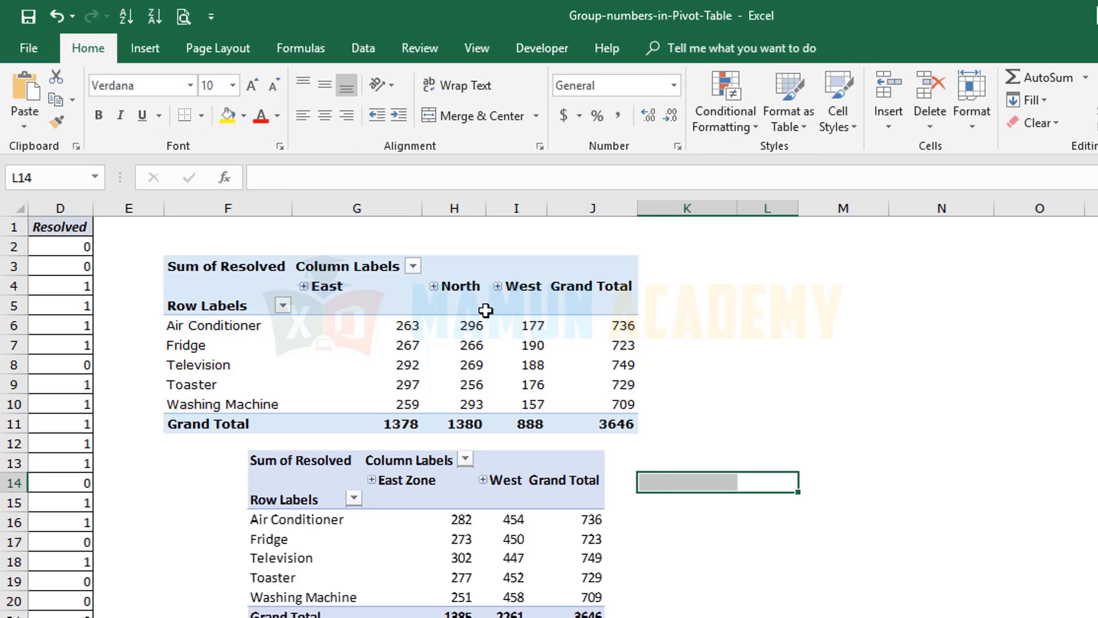
pyautogui.click(480, 334)
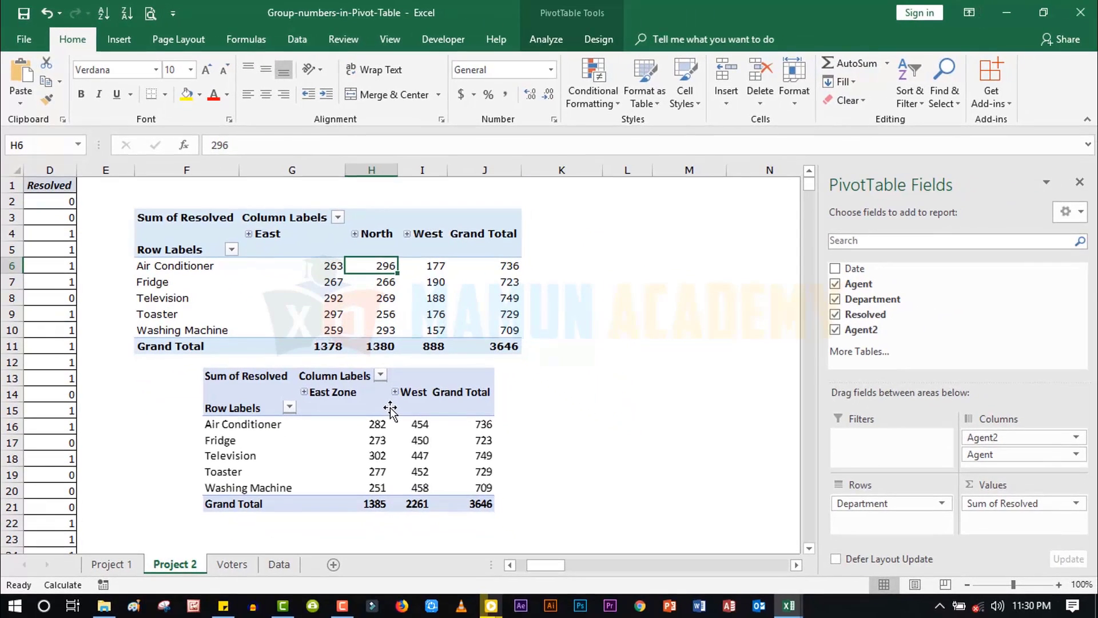
pyautogui.click(390, 409)
pyautogui.press('Delete')
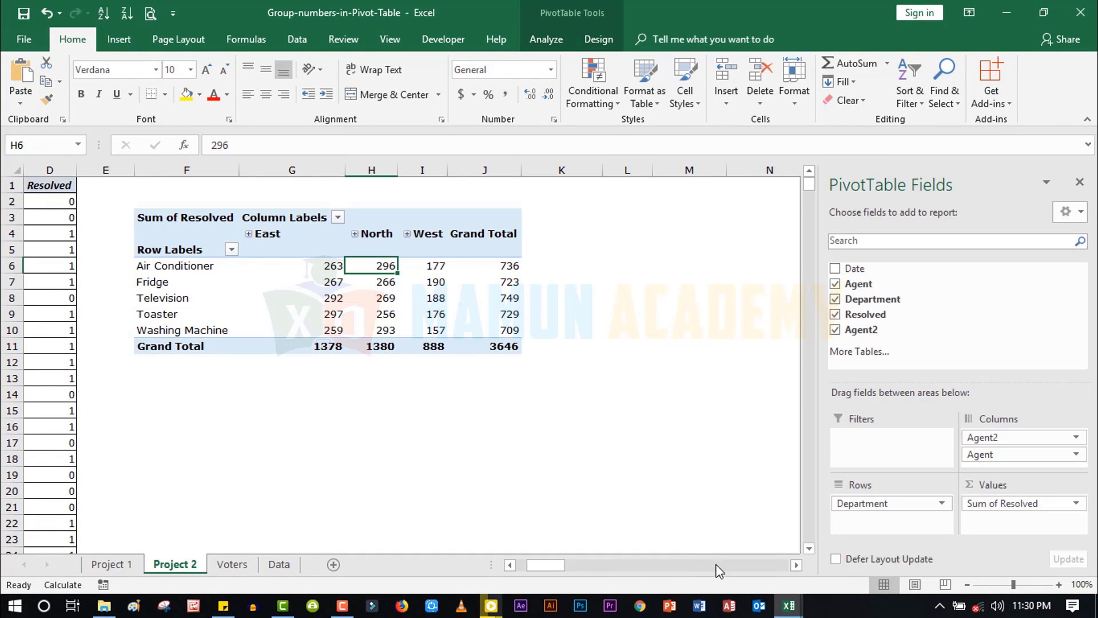
# Move the North/West agent summary picture to columns N–P beside the pivot.
pyautogui.moveTo(558, 568); pyautogui.dragTo(606, 565)
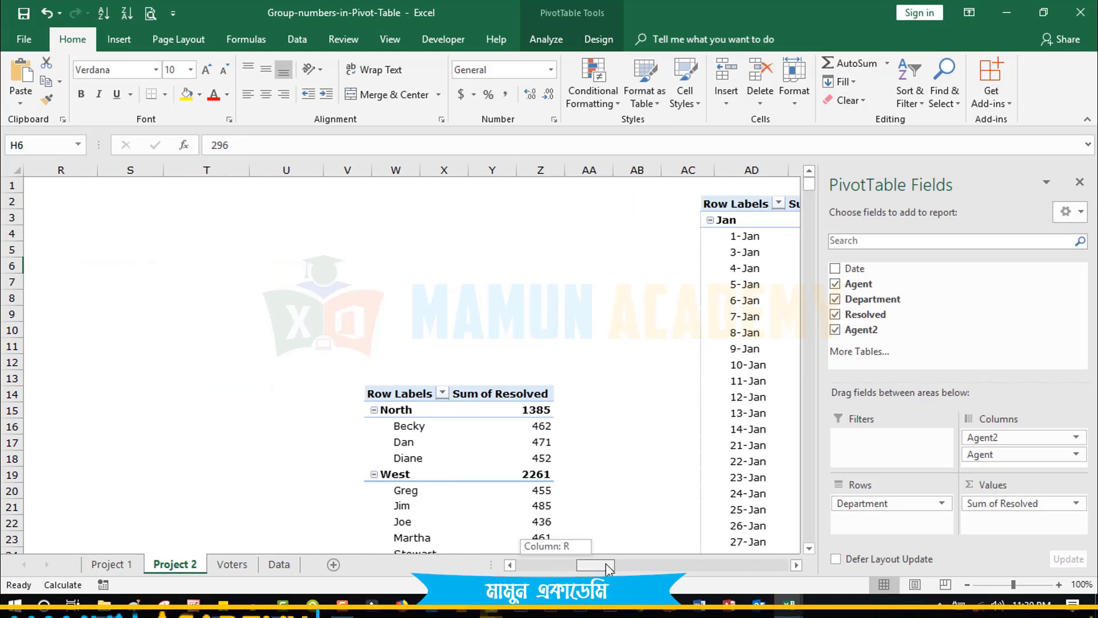
pyautogui.moveTo(498, 465); pyautogui.dragTo(41, 331)
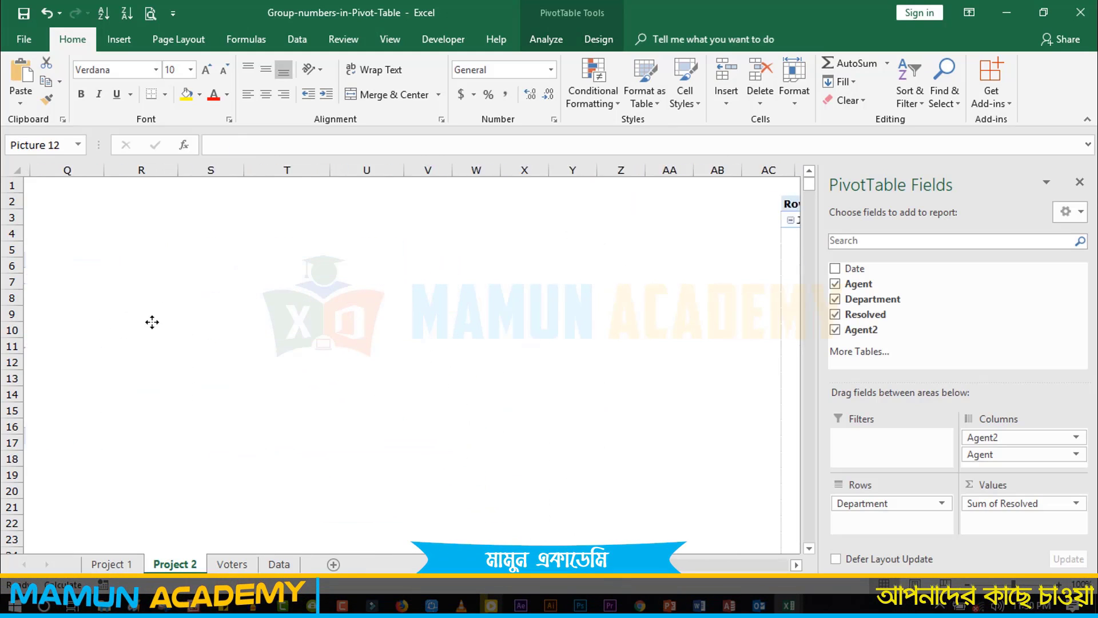
pyautogui.moveTo(41, 331); pyautogui.dragTo(129, 303)
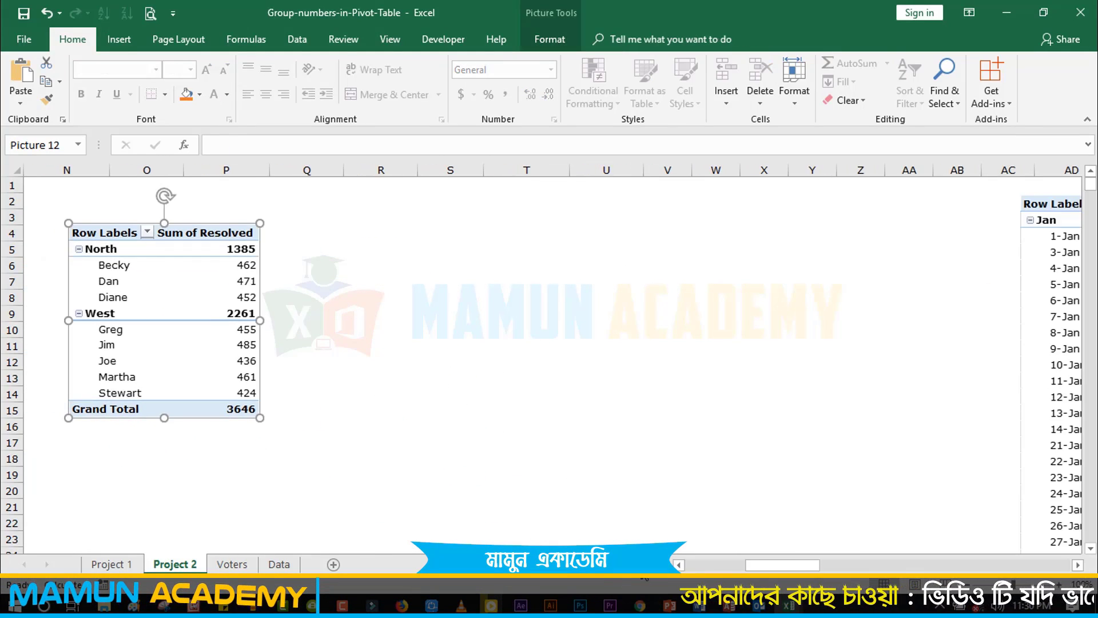
pyautogui.moveTo(815, 566); pyautogui.dragTo(750, 566)
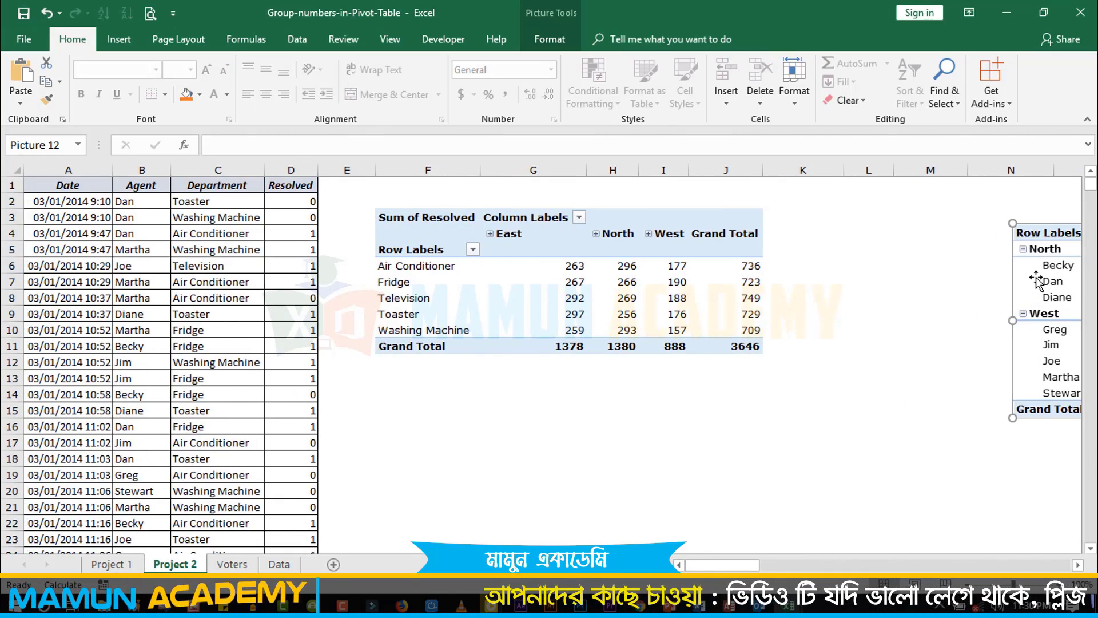
pyautogui.moveTo(845, 291); pyautogui.dragTo(820, 282)
# Remove Agent2, Agent and Department fields, then put Agent in Rows, showing Sum of Resolved per agent.
pyautogui.click(607, 270)
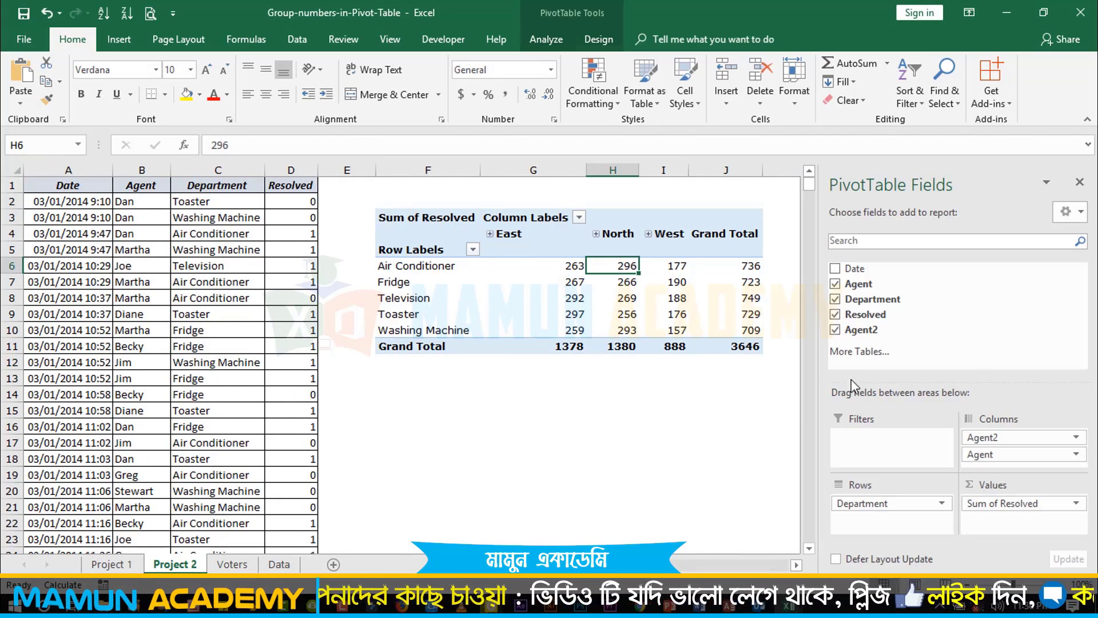
pyautogui.moveTo(863, 493); pyautogui.dragTo(881, 517)
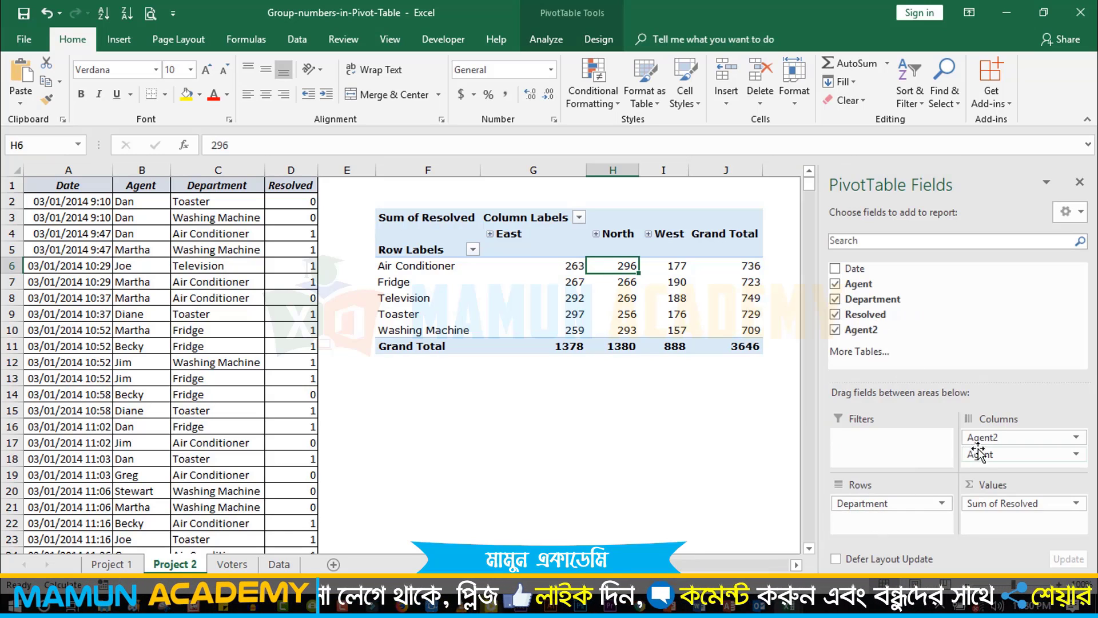
pyautogui.moveTo(1003, 439); pyautogui.dragTo(998, 343)
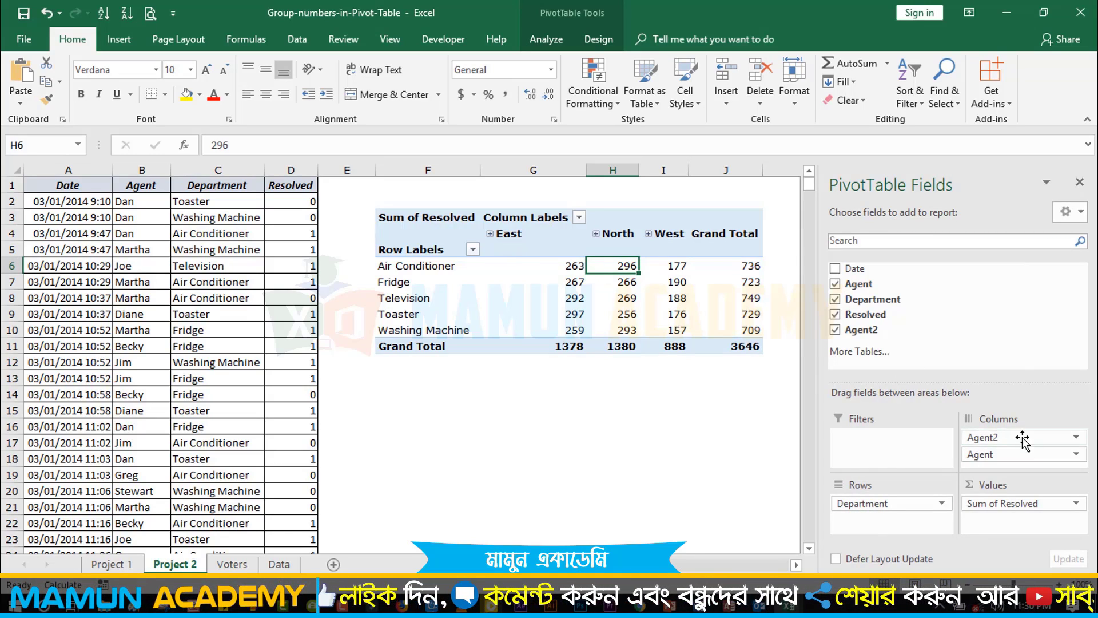
pyautogui.moveTo(995, 438); pyautogui.dragTo(982, 327)
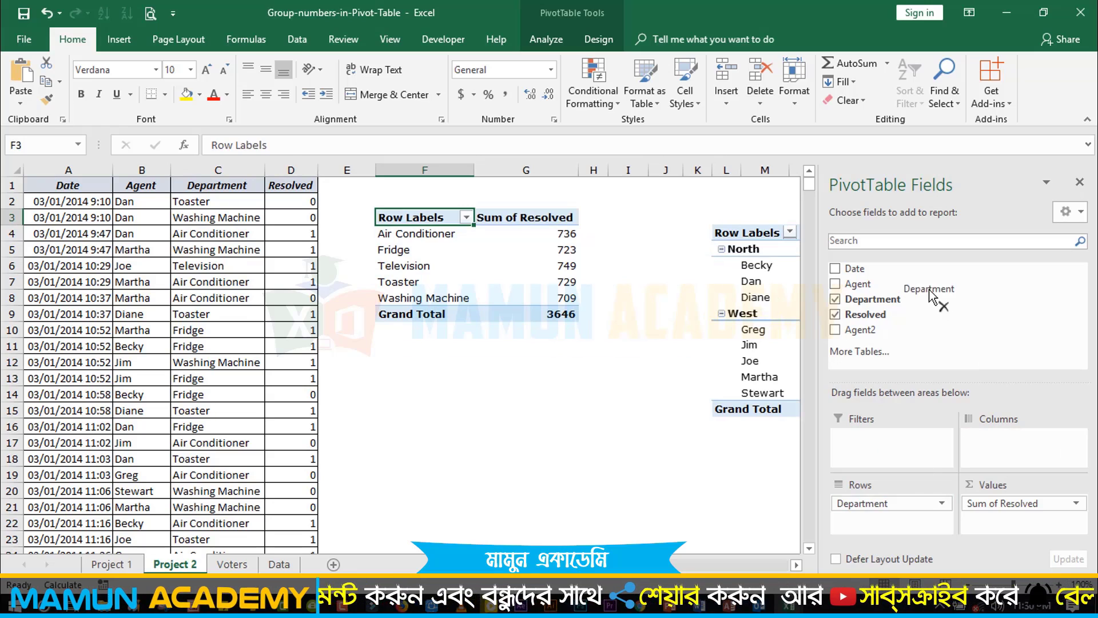
pyautogui.moveTo(906, 505); pyautogui.dragTo(921, 297)
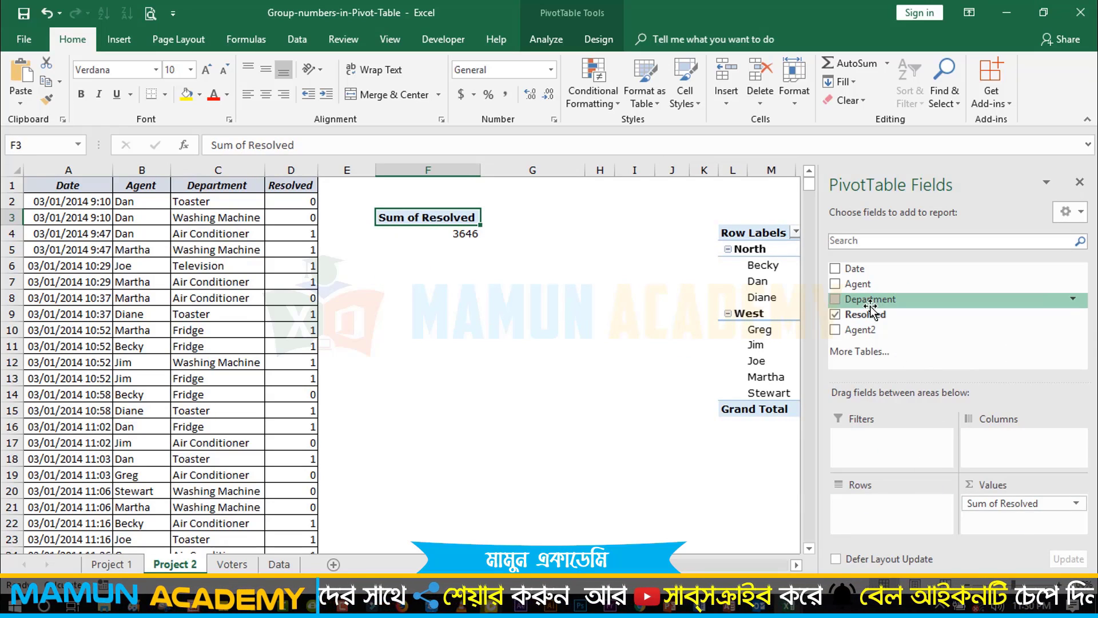
pyautogui.moveTo(870, 300)
pyautogui.mouseDown()
pyautogui.moveTo(900, 505)
pyautogui.moveTo(956, 286)
pyautogui.moveTo(899, 354)
pyautogui.moveTo(895, 518)
pyautogui.mouseUp()
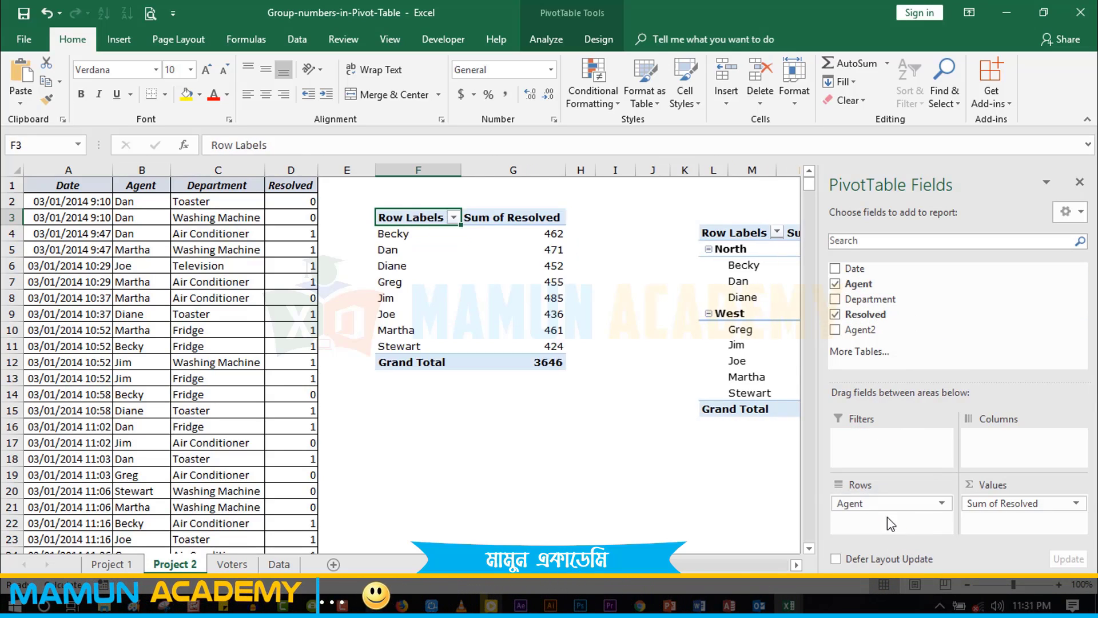
pyautogui.click(533, 476)
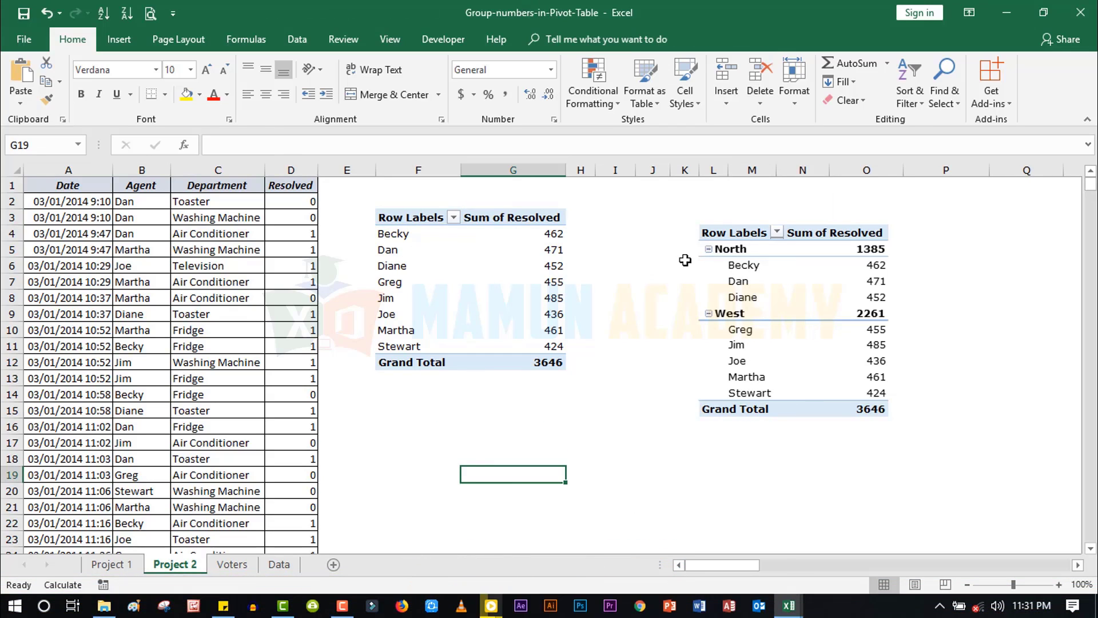
# Group Becky, Dan, Diane and Greg into Group1 and collapse it.
pyautogui.click(398, 235)
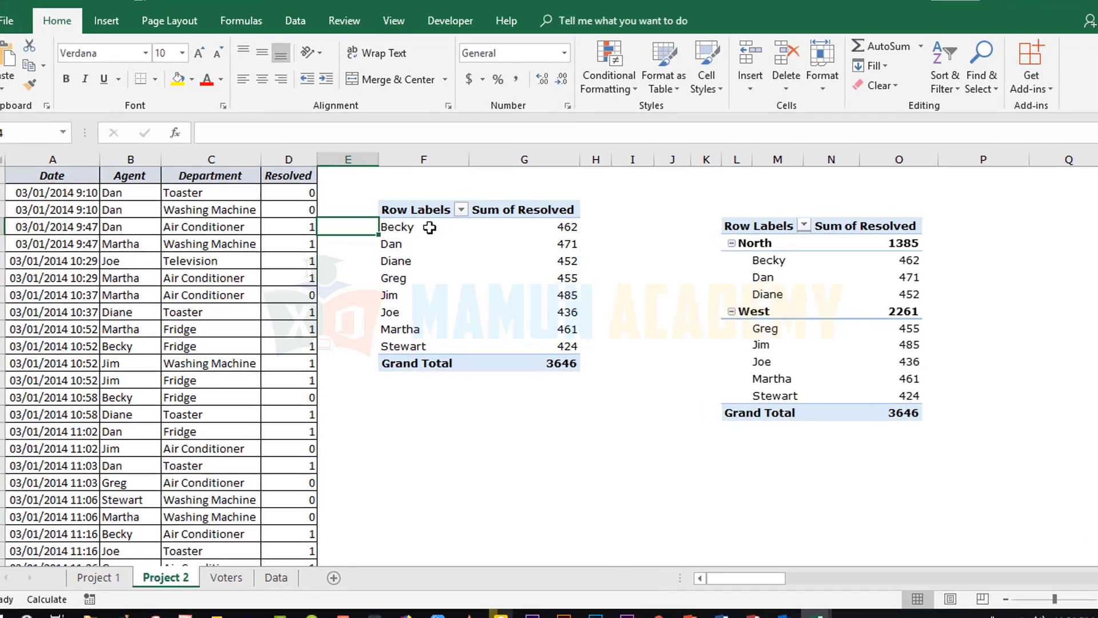
pyautogui.moveTo(380, 233); pyautogui.dragTo(413, 281)
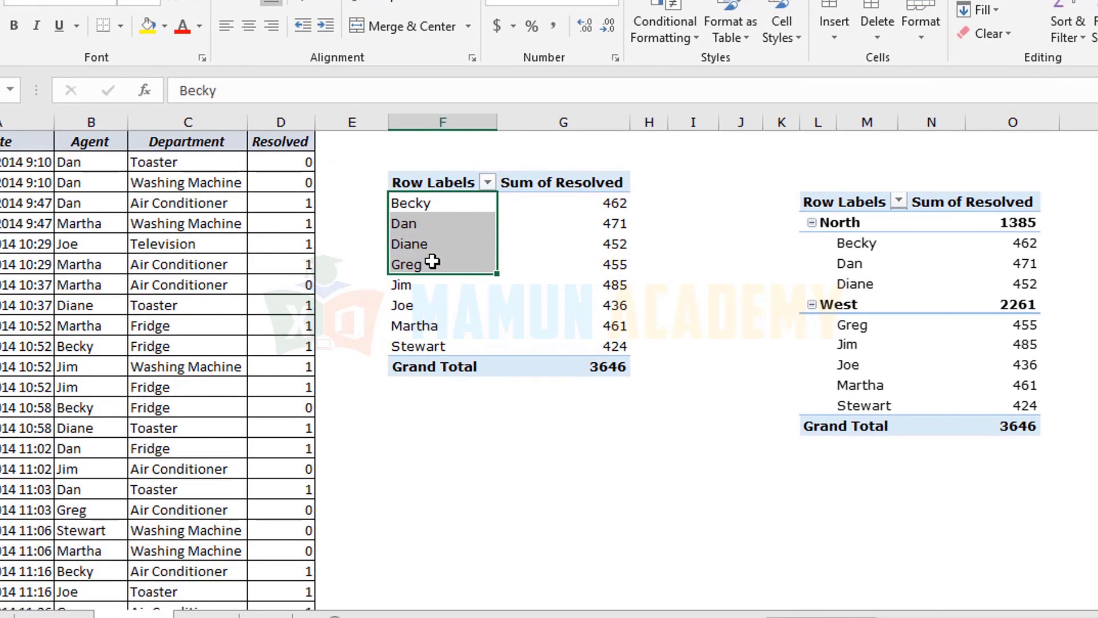
pyautogui.rightClick(439, 264)
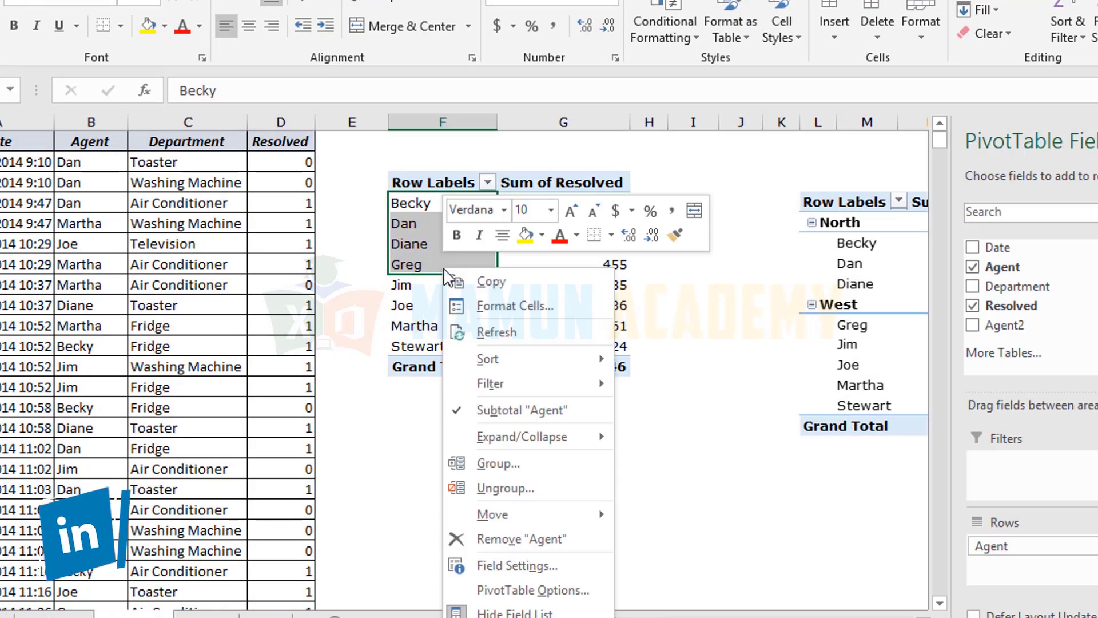
pyautogui.click(503, 464)
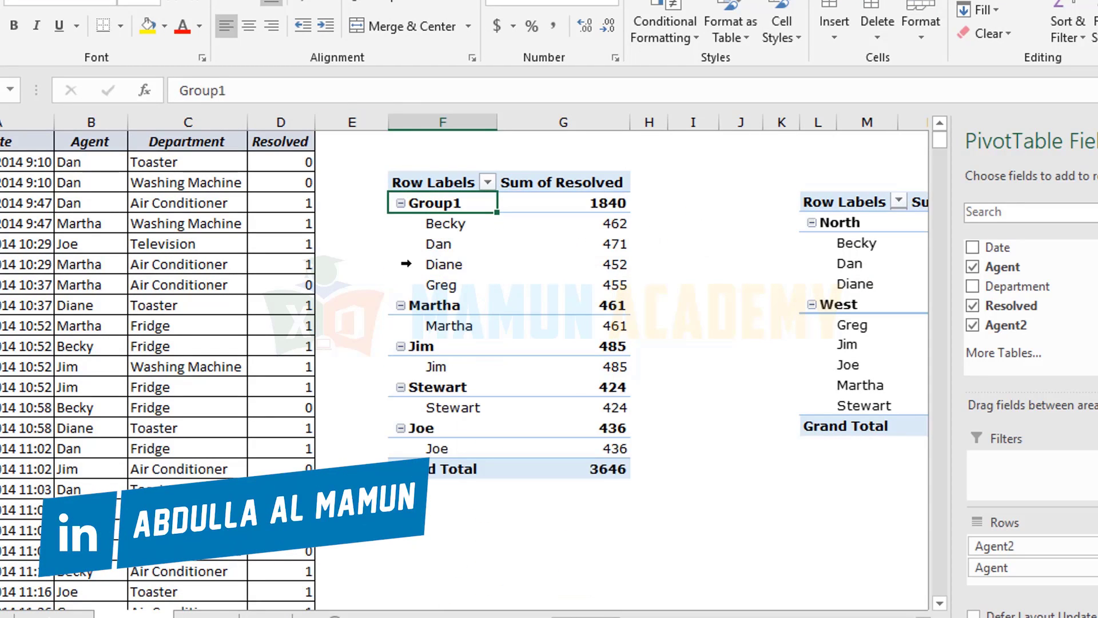
pyautogui.click(400, 204)
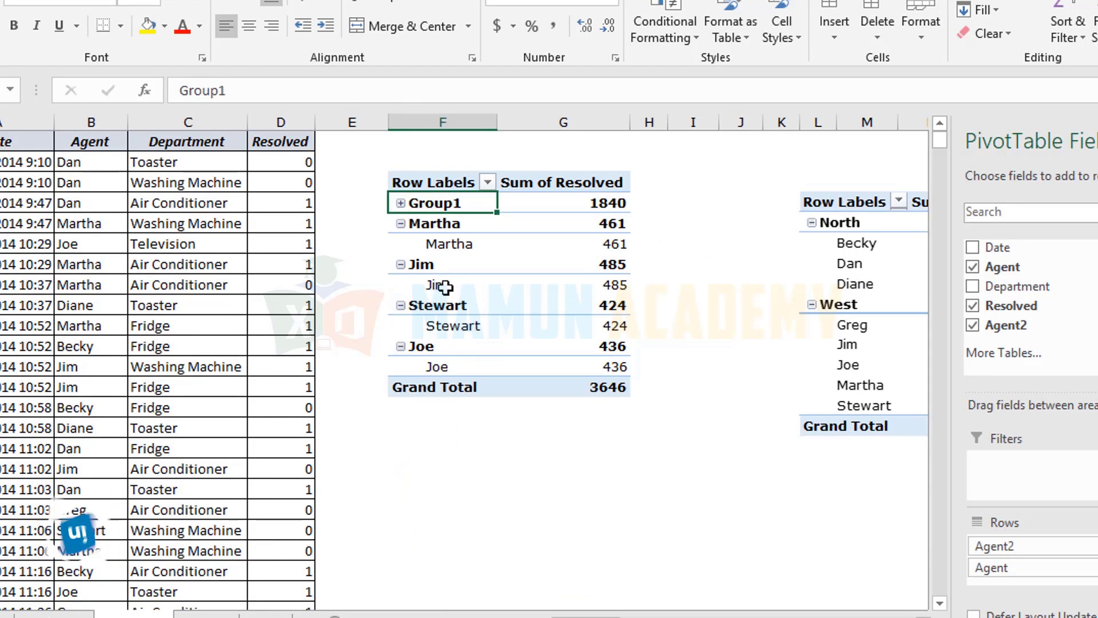
# Group Jim and Stewart into Group2 and collapse it.
pyautogui.click(445, 286)
pyautogui.keyDown('ctrl'); pyautogui.click(456, 328); pyautogui.keyUp('ctrl')
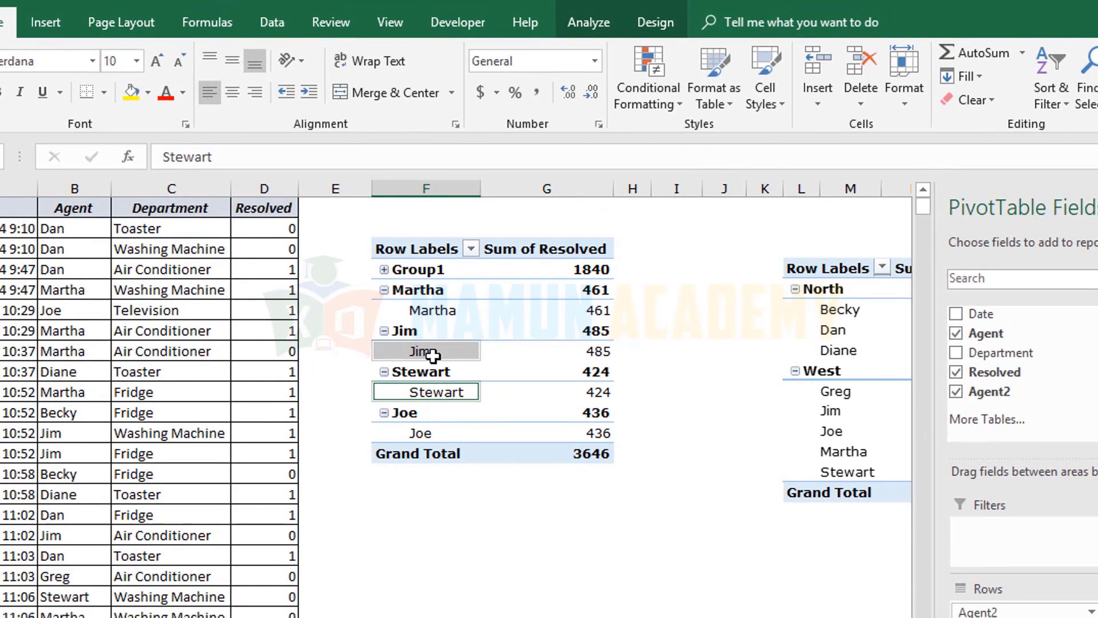
pyautogui.rightClick(437, 351)
pyautogui.click(493, 549)
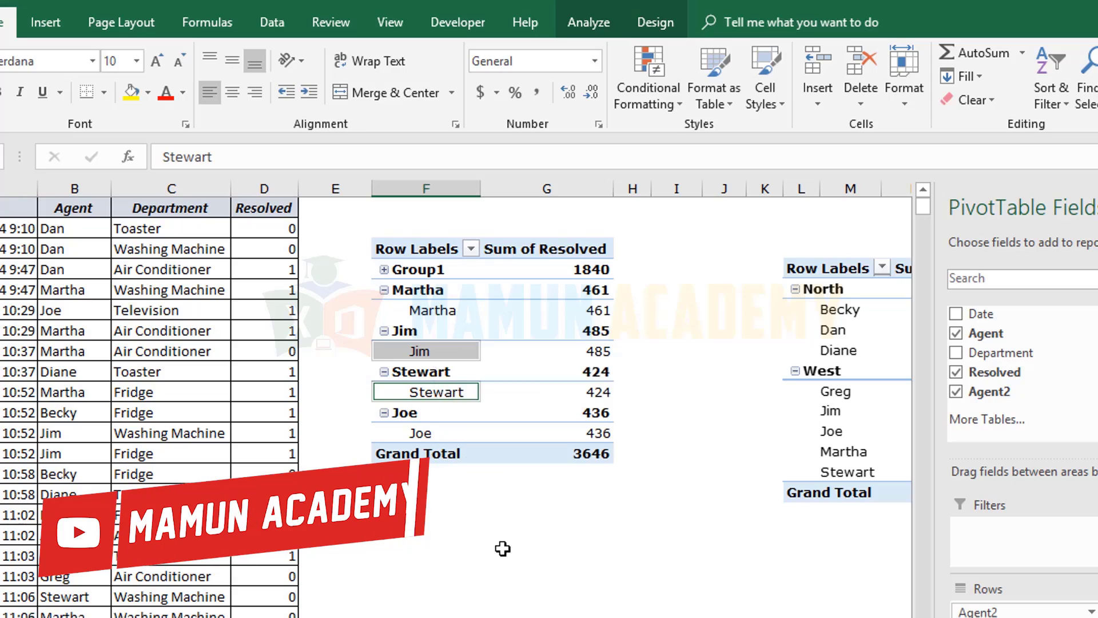
pyautogui.click(384, 290)
pyautogui.click(384, 310)
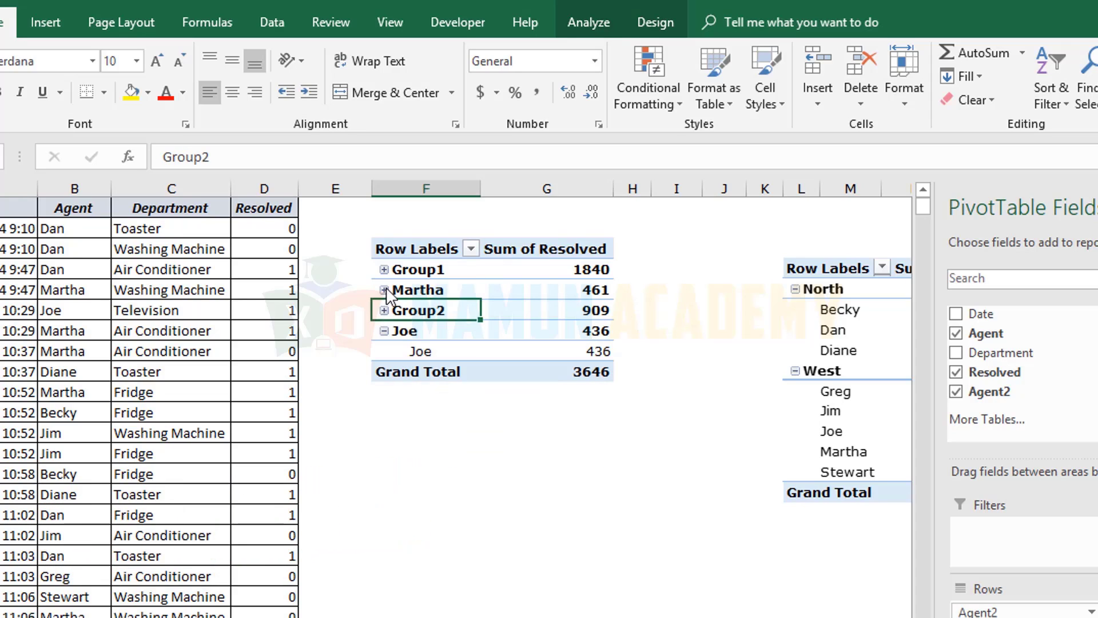
# Group Joe and Martha into Group3 via Group Selection and collapse it.
pyautogui.click(384, 290)
pyautogui.click(428, 309)
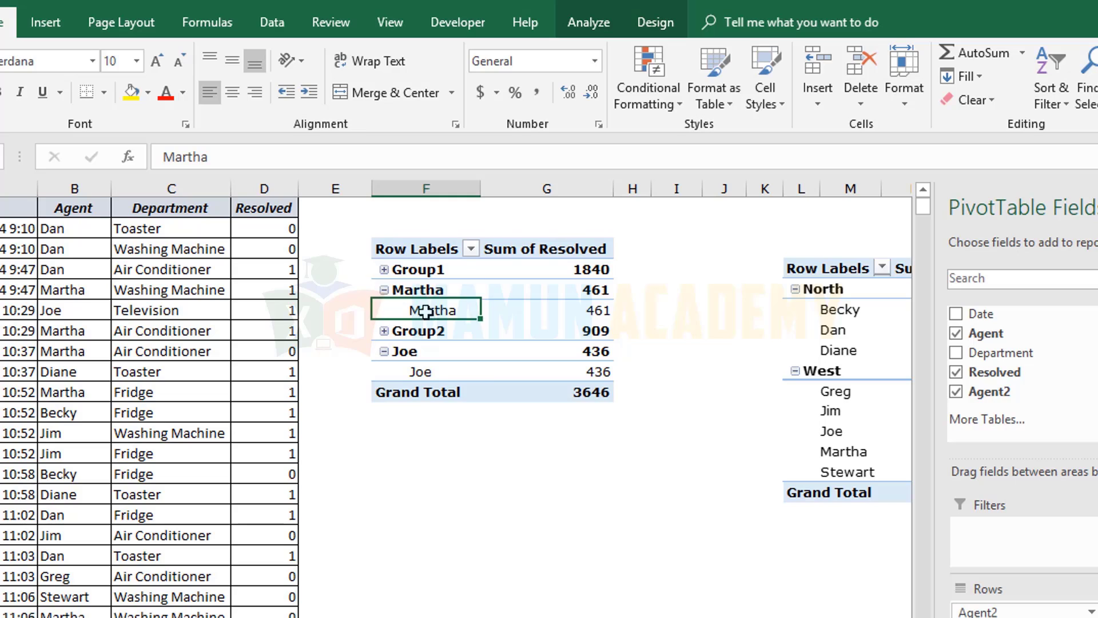
pyautogui.keyDown('ctrl'); pyautogui.click(425, 372); pyautogui.keyUp('ctrl')
pyautogui.click(598, 25)
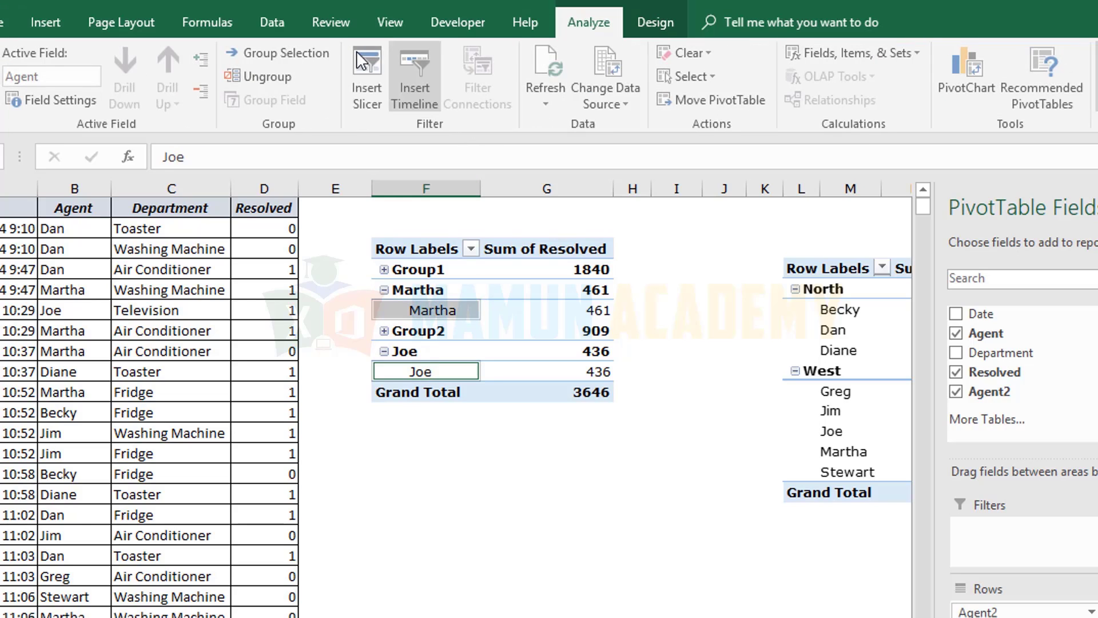
pyautogui.click(246, 53)
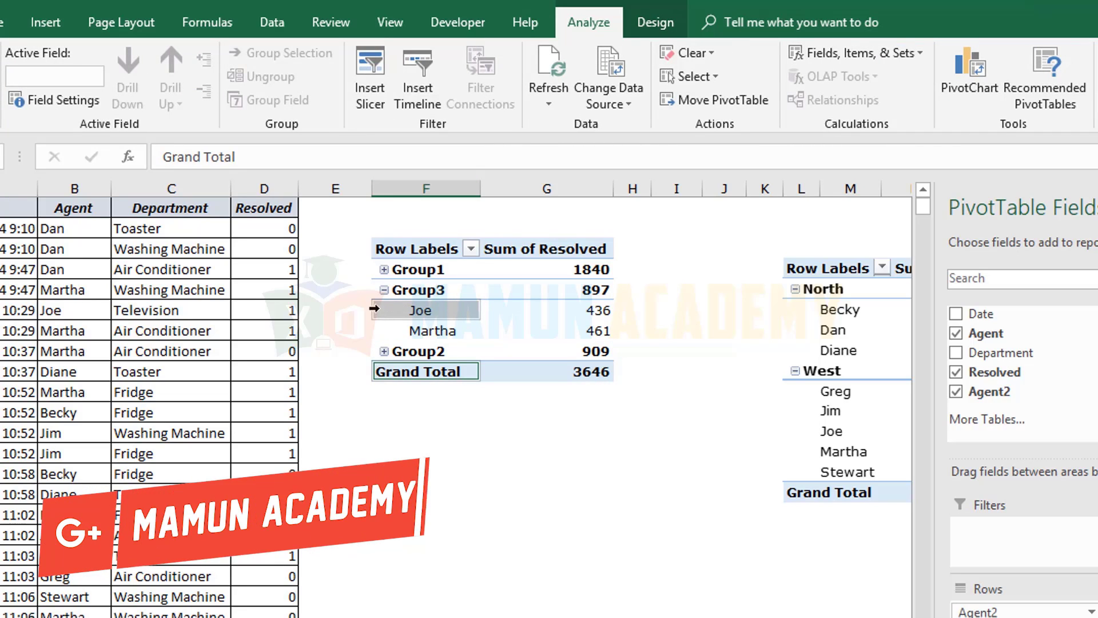
pyautogui.click(384, 291)
pyautogui.click(426, 371)
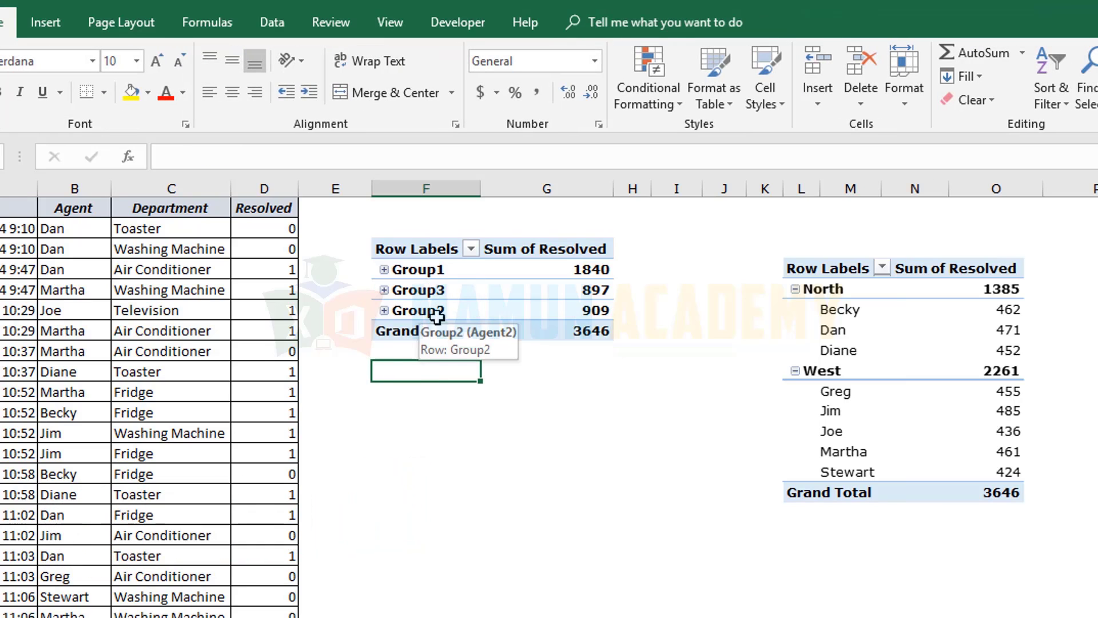
# Set the report layout to Show in Tabular Form, giving separate Agent2 and Agent columns.
pyautogui.moveTo(436, 316); pyautogui.dragTo(420, 269)
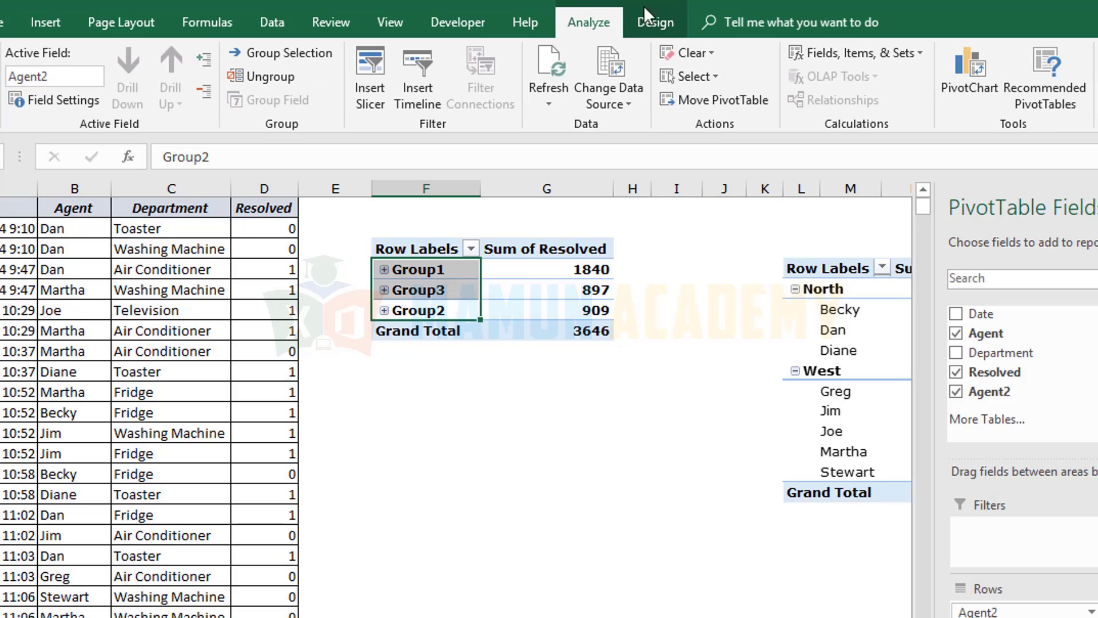
pyautogui.click(657, 23)
pyautogui.click(109, 86)
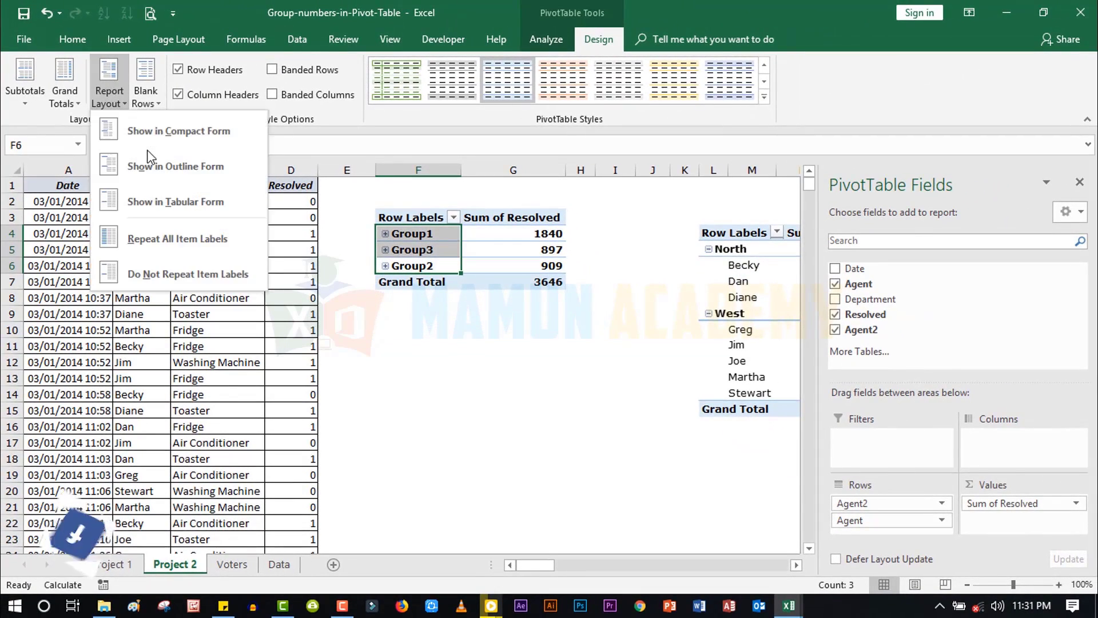
pyautogui.click(164, 162)
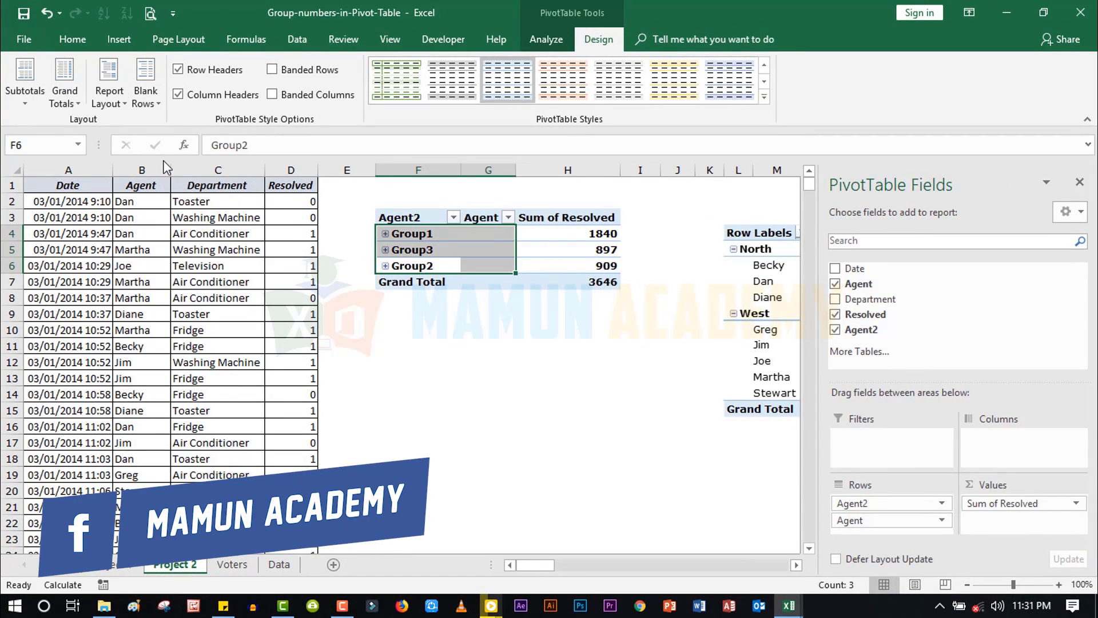
pyautogui.click(488, 393)
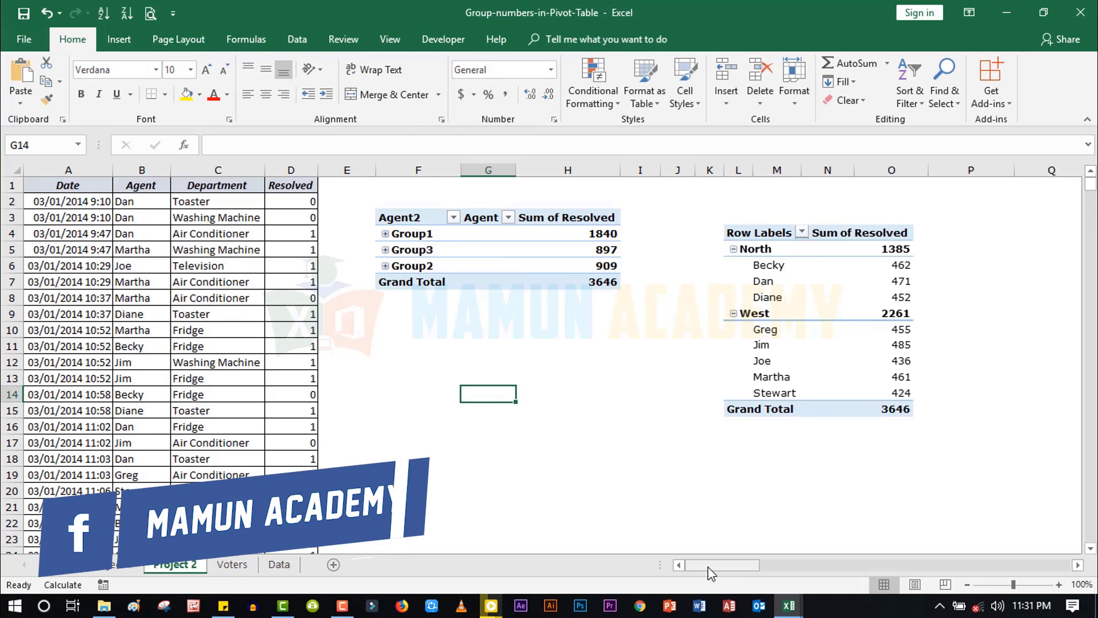
# Scroll right to columns AC–AV to view the day, month, hour and quarter pivots.
pyautogui.moveTo(711, 566); pyautogui.dragTo(722, 567)
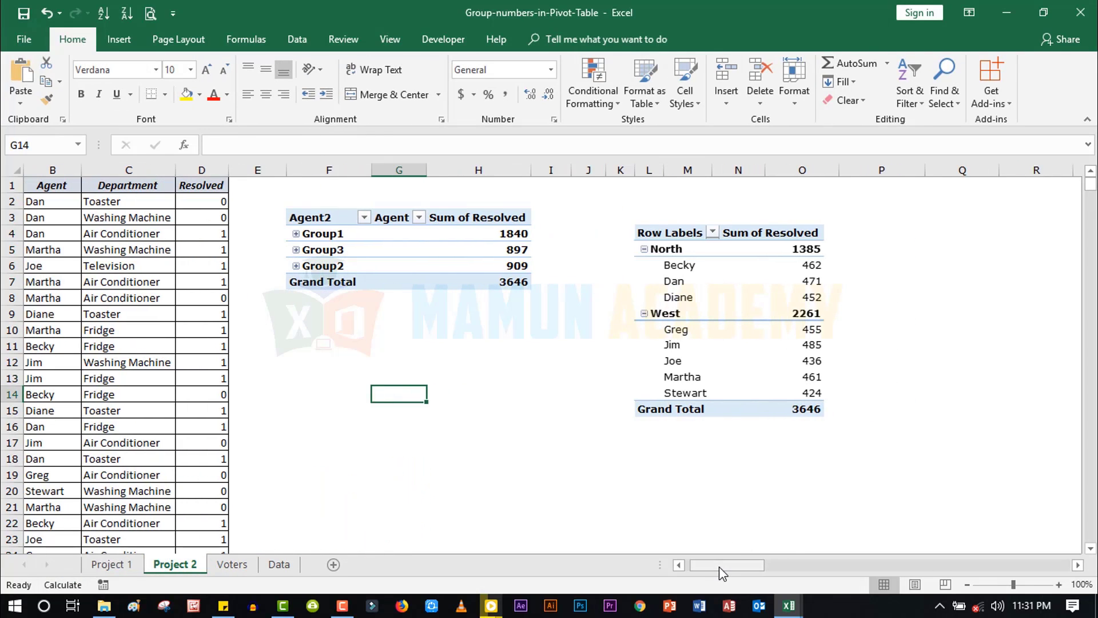
pyautogui.moveTo(719, 566); pyautogui.dragTo(869, 549)
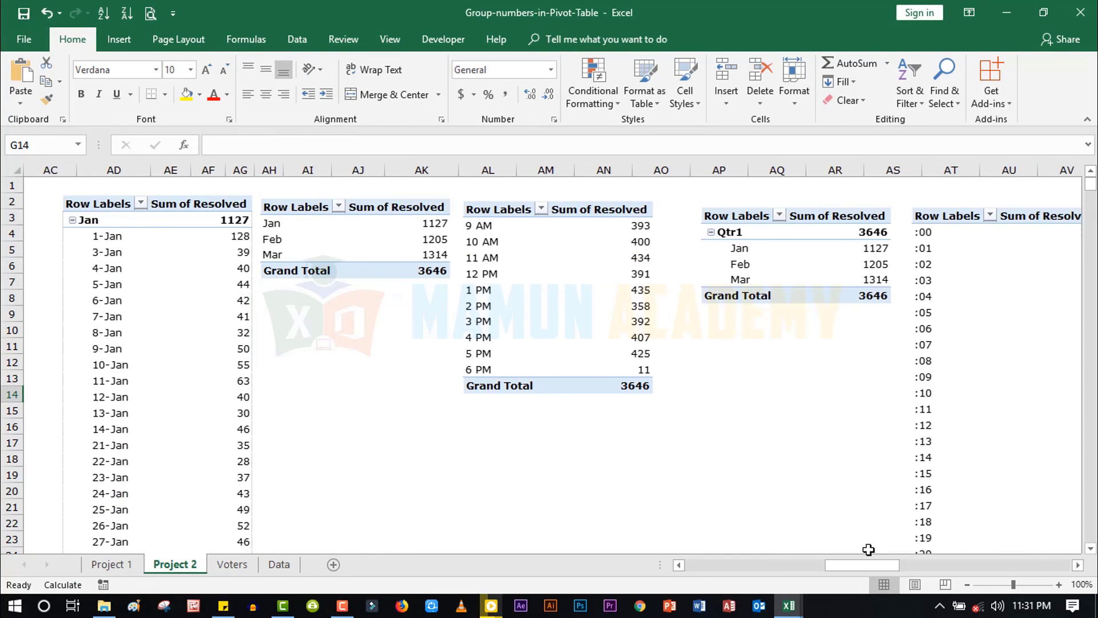